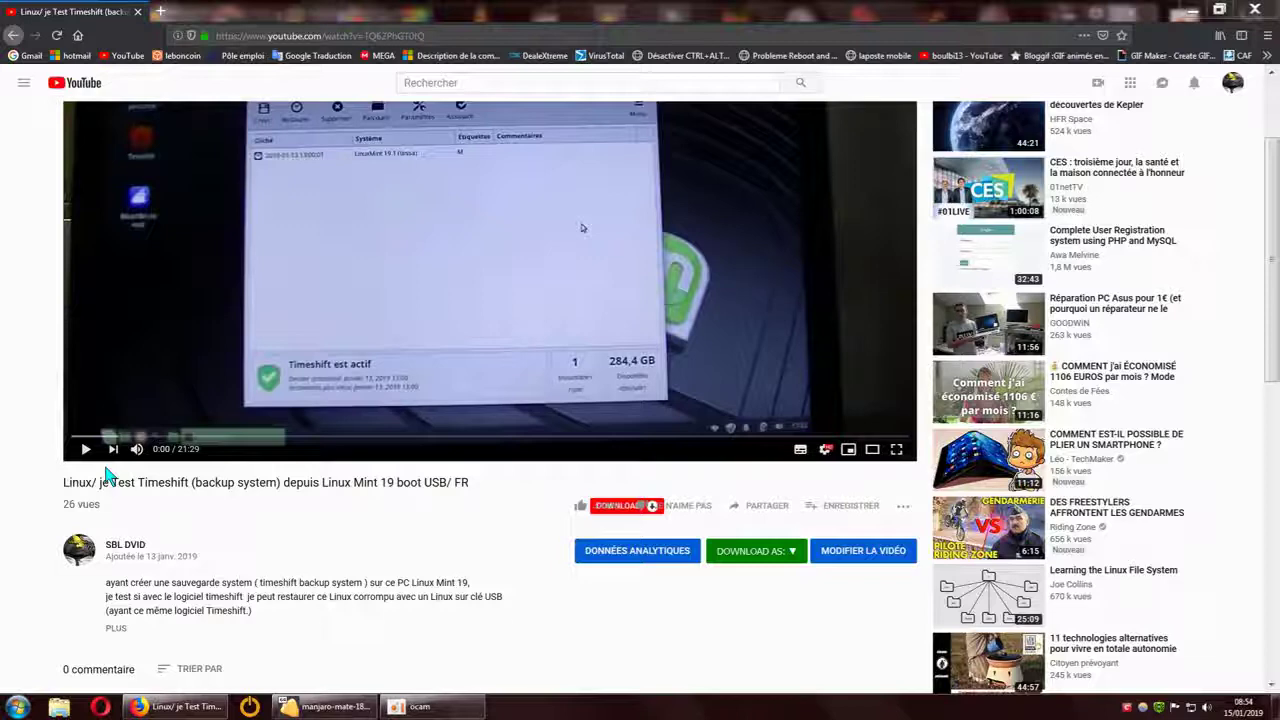
# - Review the title and description of the YouTube video about testing Timeshift from a Linux Mint 19 USB boot
pyautogui.scroll(2, 1273, 295)
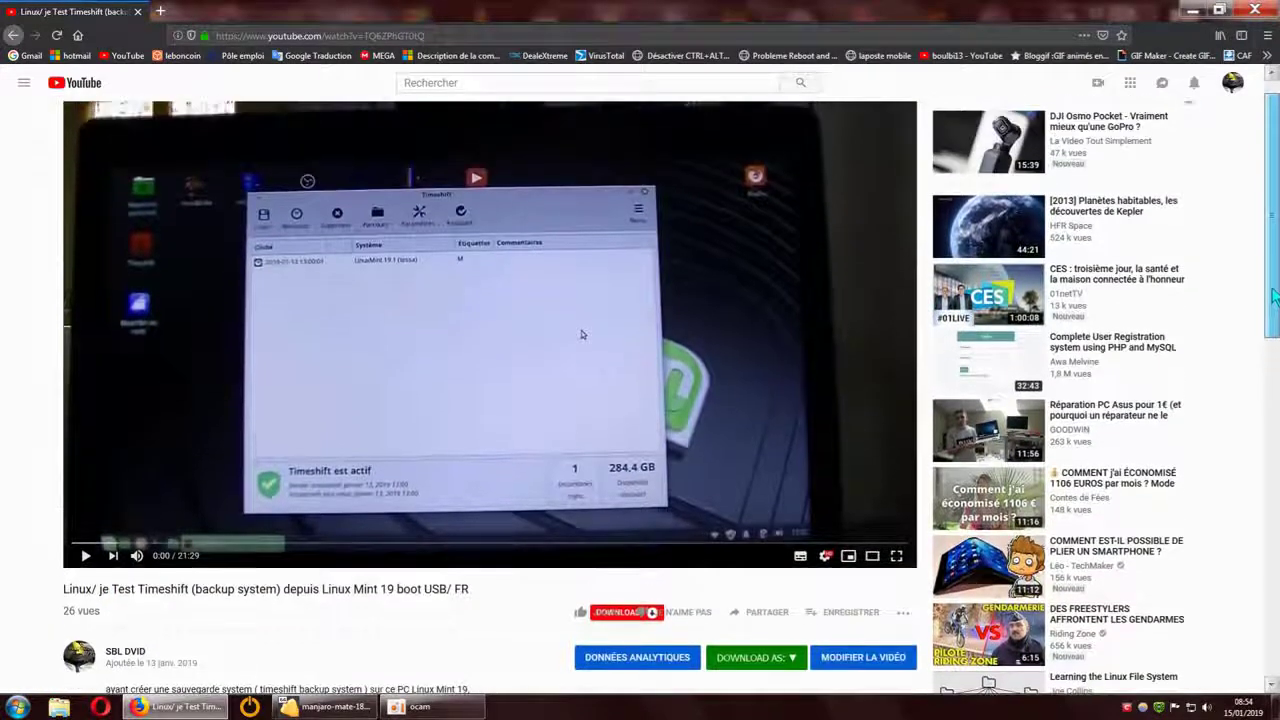
pyautogui.moveTo(1273, 295); pyautogui.dragTo(1273, 287)
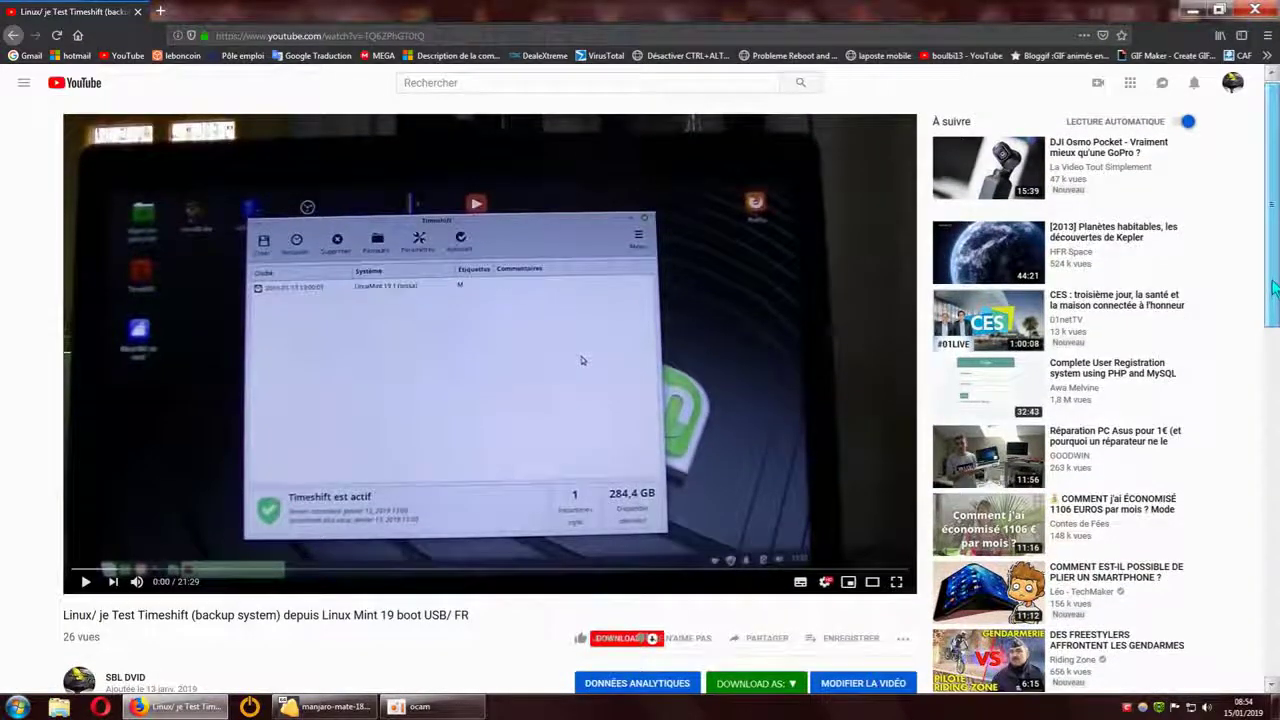
pyautogui.moveTo(1273, 288); pyautogui.dragTo(1273, 281)
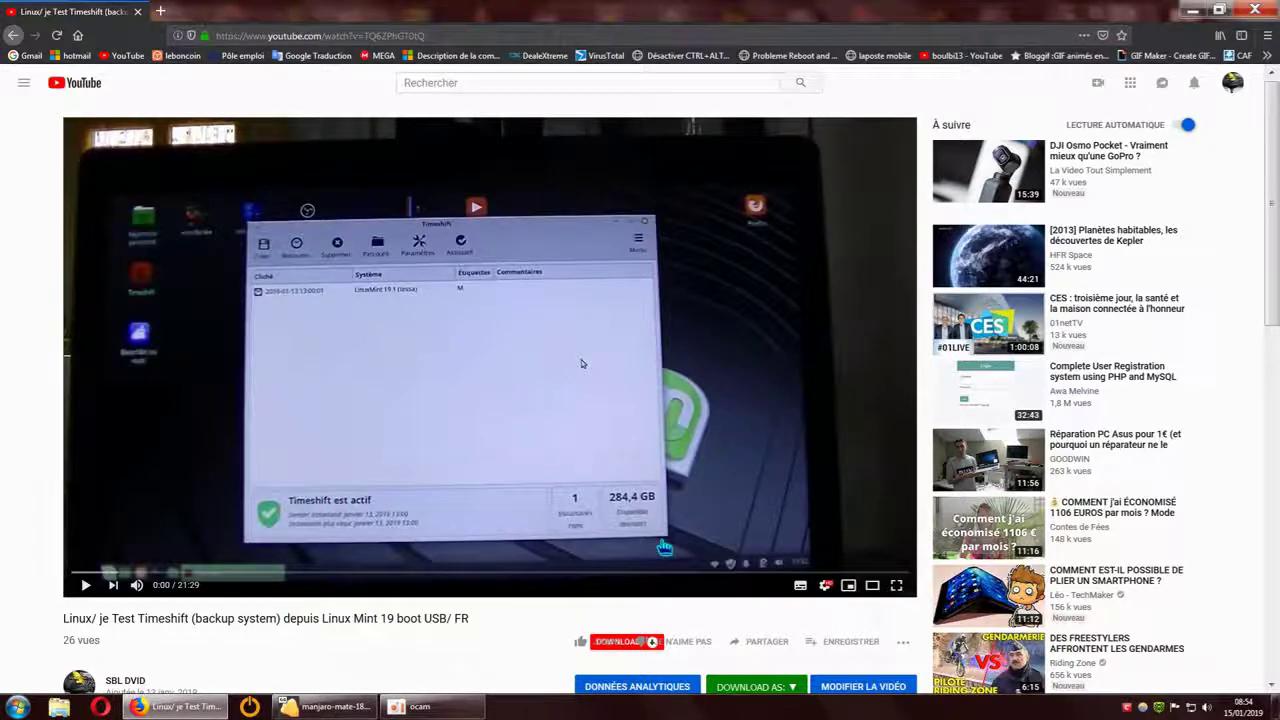
pyautogui.moveTo(1275, 325); pyautogui.dragTo(600, 500)
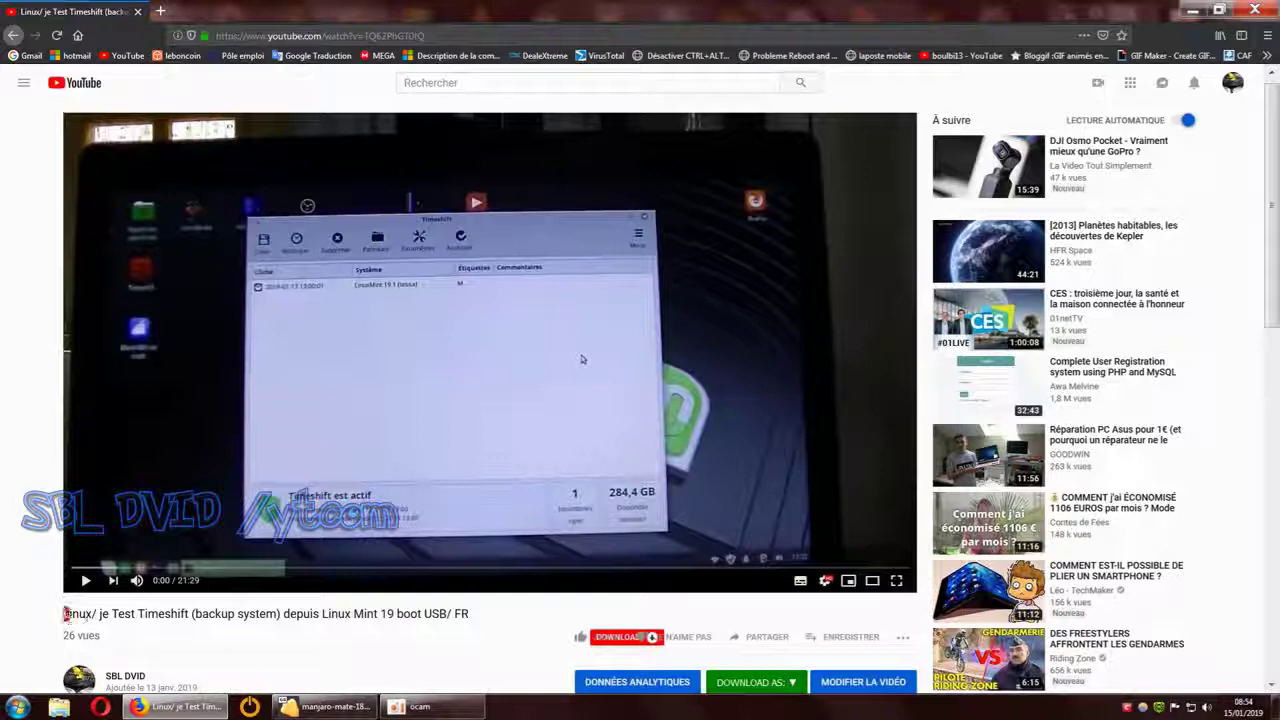
pyautogui.moveTo(64, 613); pyautogui.dragTo(500, 618)
pyautogui.click(510, 605)
pyautogui.scroll(-1, 502, 617)
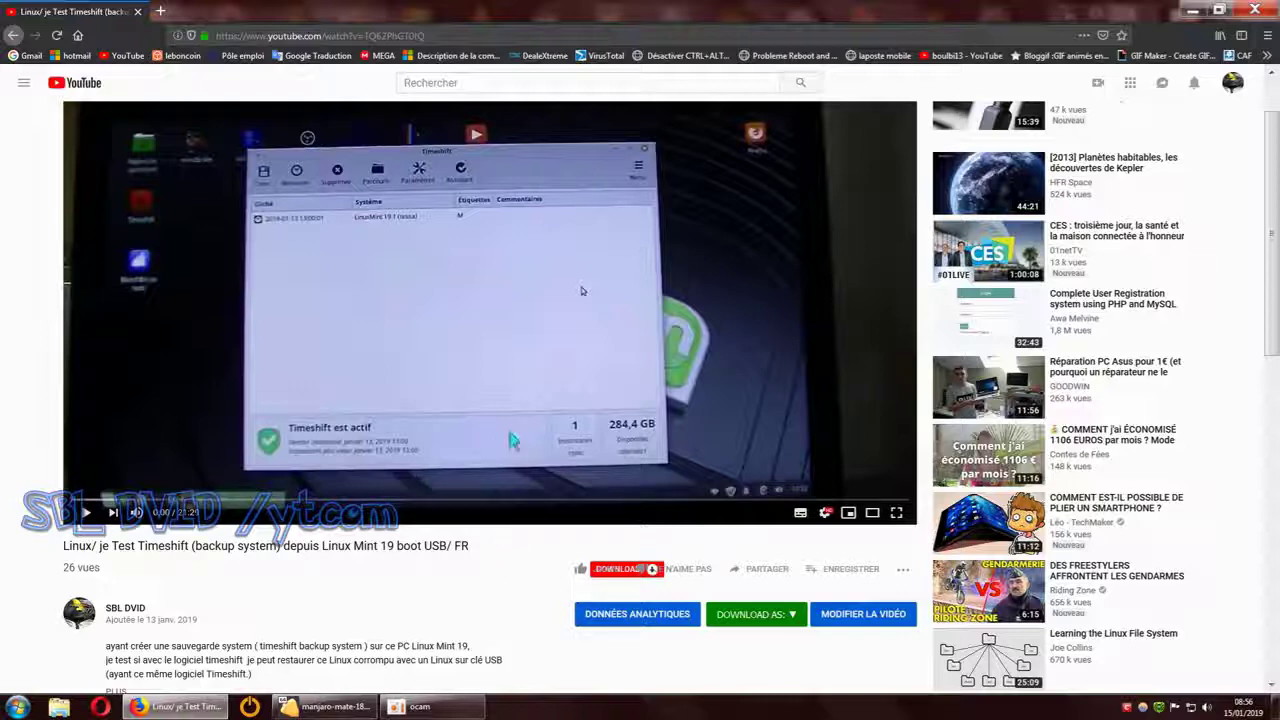
# - Switch to the Manjaro virtual machine in VirtualBox and finish the Timeshift setup assistant with the RSYNC snapshot type
pyautogui.click(1197, 12)
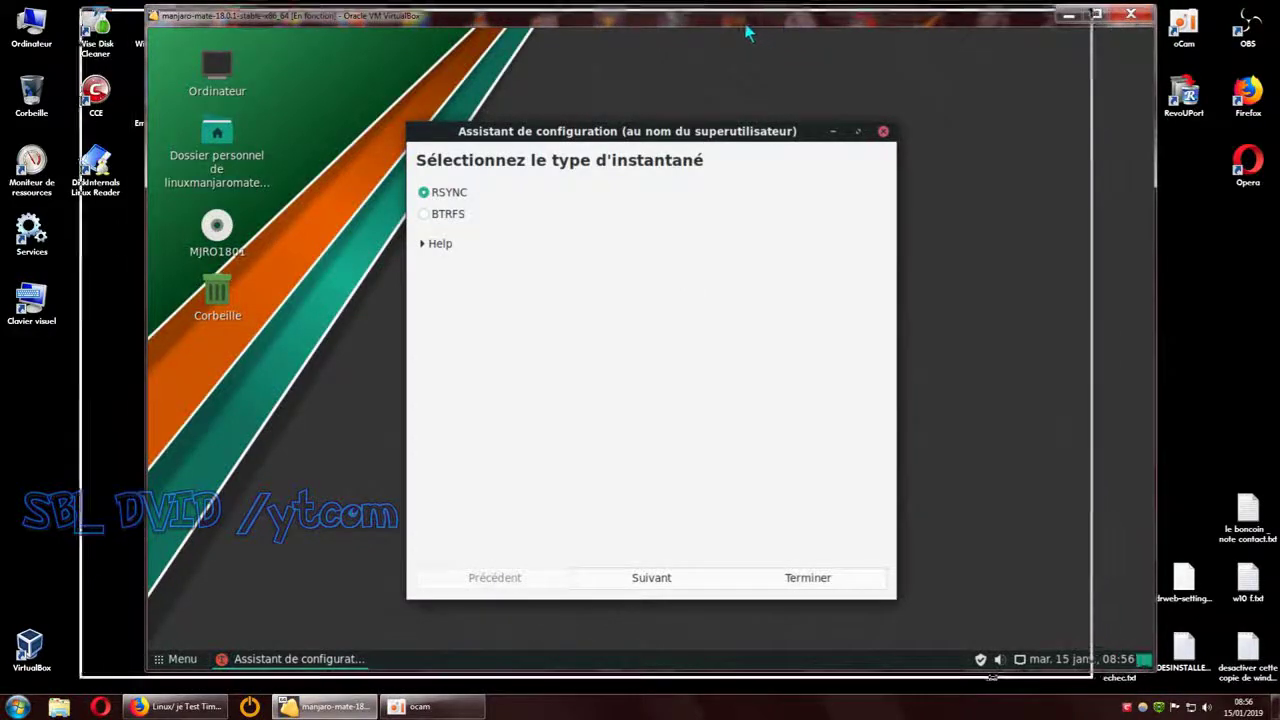
pyautogui.moveTo(844, 24)
pyautogui.mouseDown()
pyautogui.moveTo(814, 23)
pyautogui.moveTo(863, 23)
pyautogui.mouseUp()
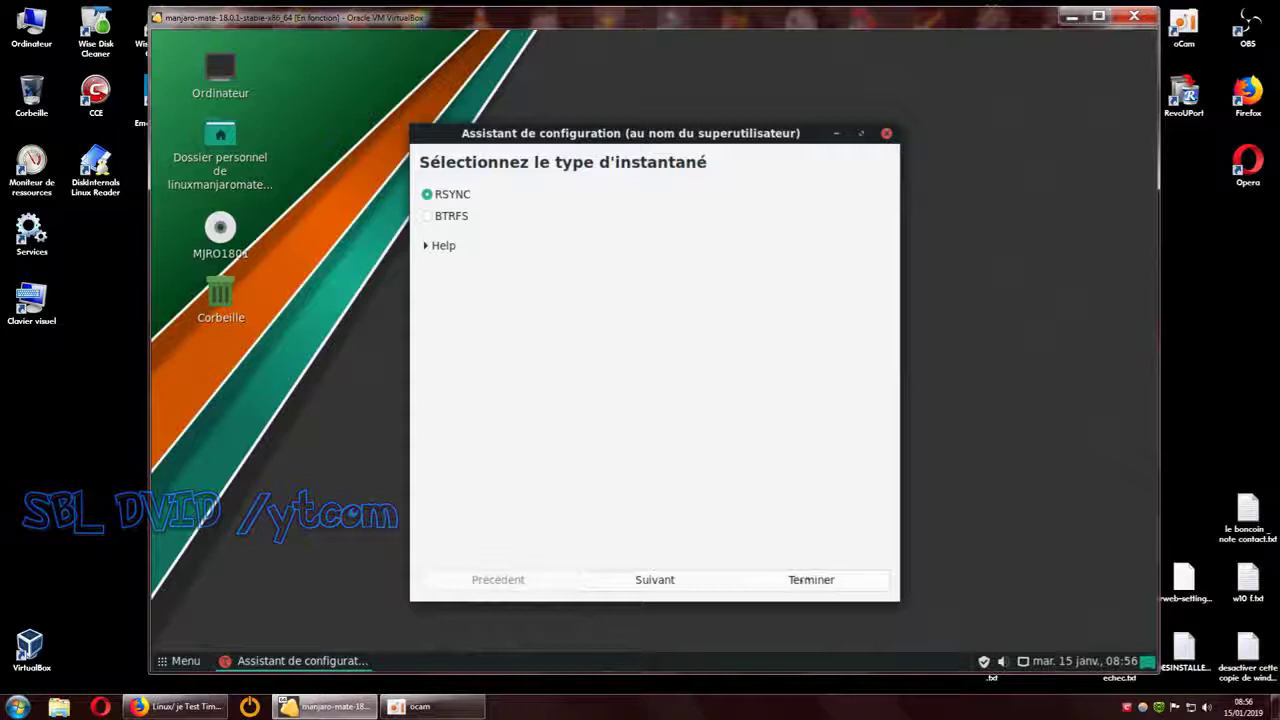
pyautogui.click(802, 579)
pyautogui.moveTo(748, 114); pyautogui.dragTo(749, 65)
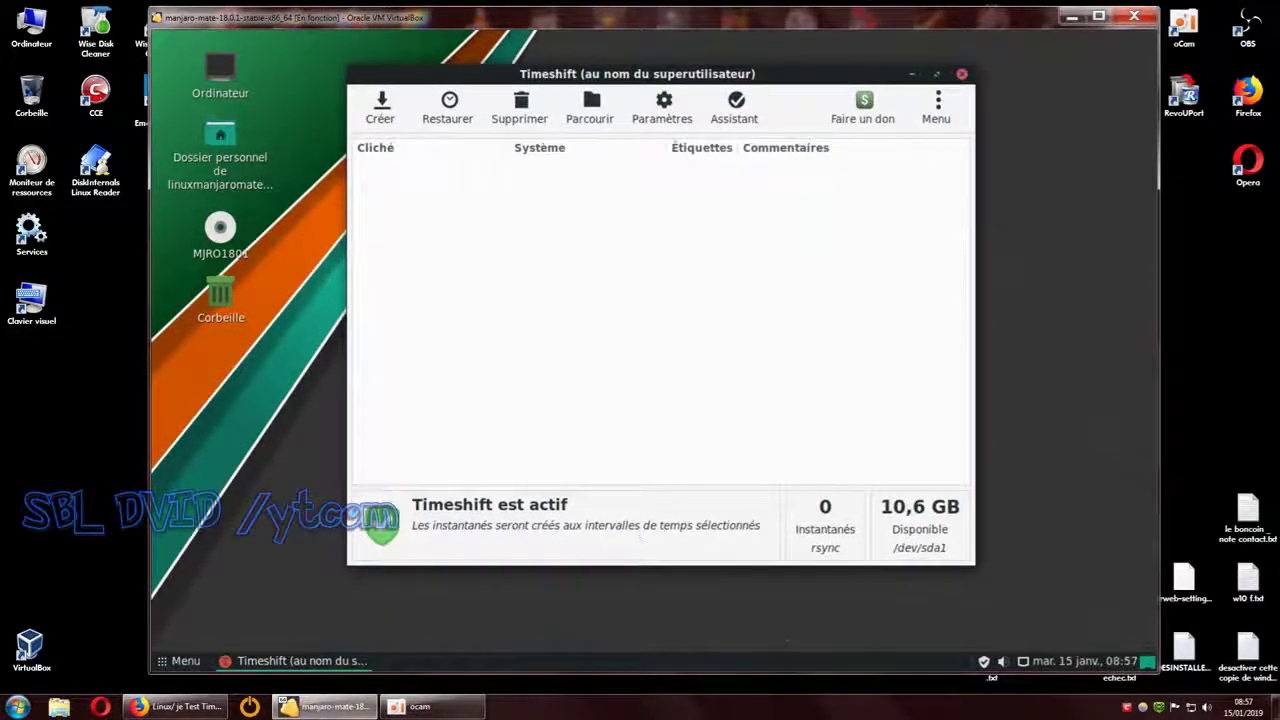
pyautogui.moveTo(697, 325); pyautogui.dragTo(678, 324)
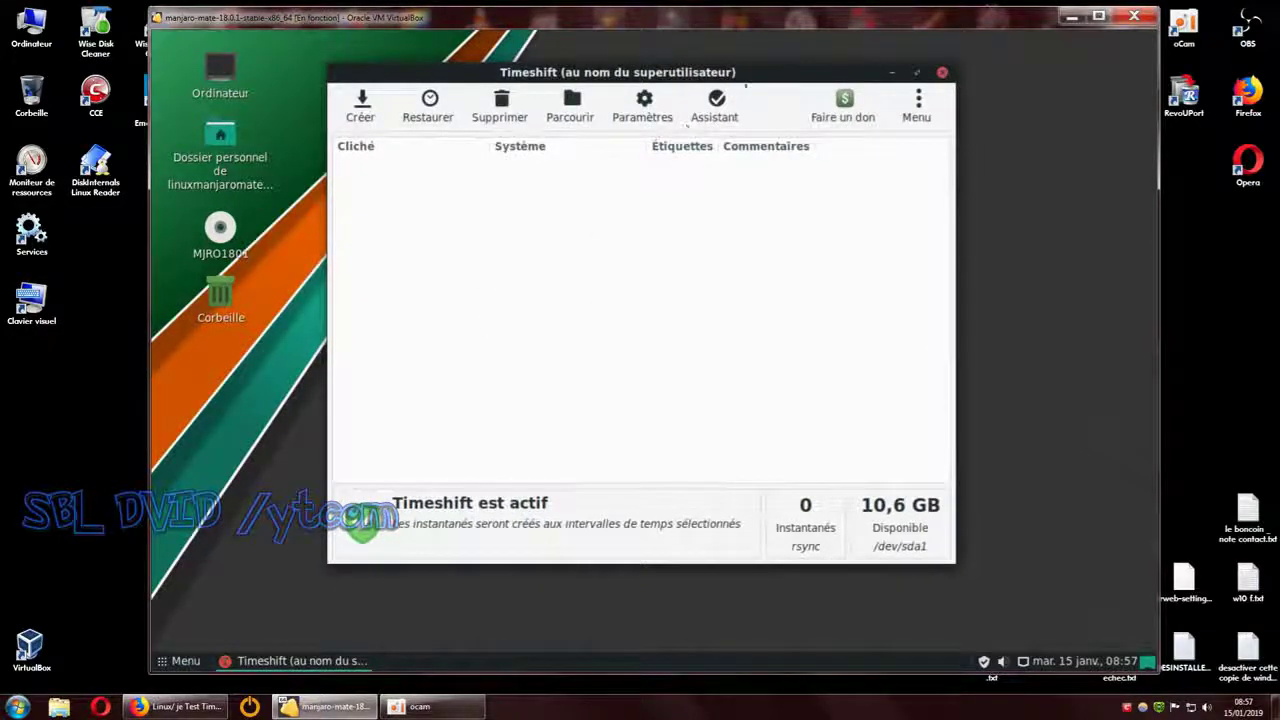
pyautogui.moveTo(741, 118); pyautogui.dragTo(750, 109)
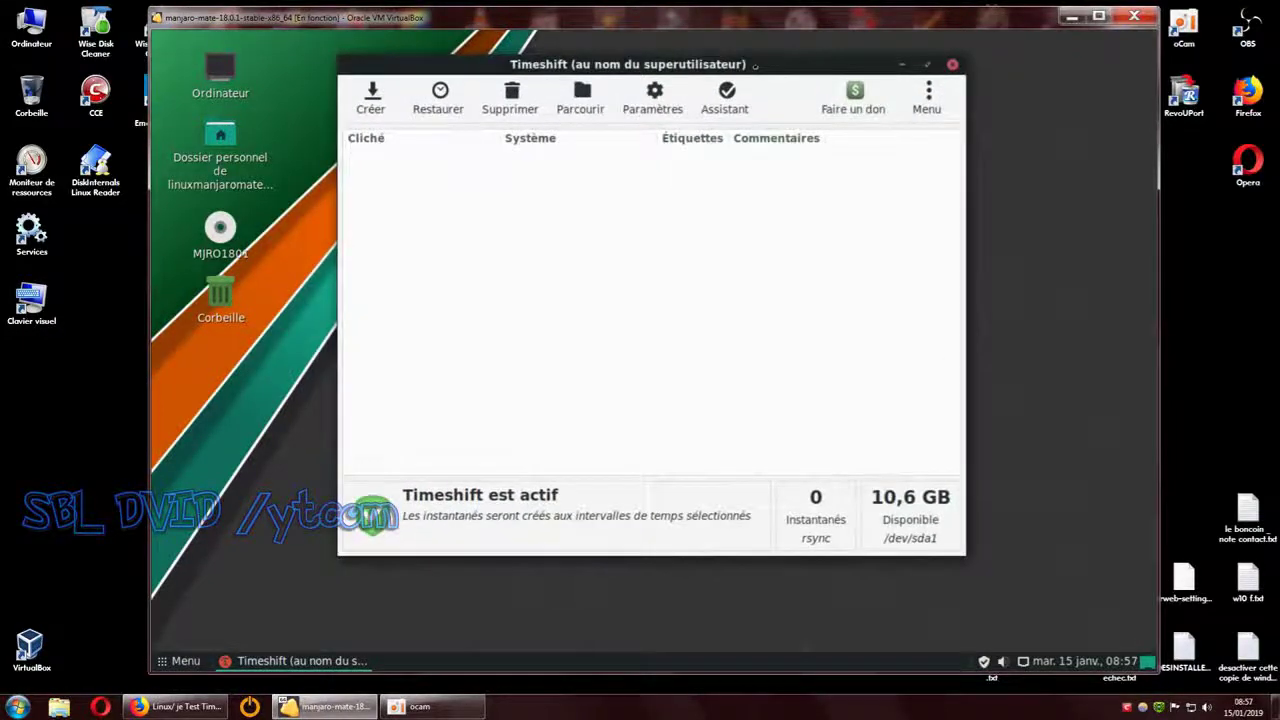
# - In Timeshift's snapshot schedule settings, enable the monthly level (Mensuel) and disable the daily level (Quotidienne)
pyautogui.click(654, 98)
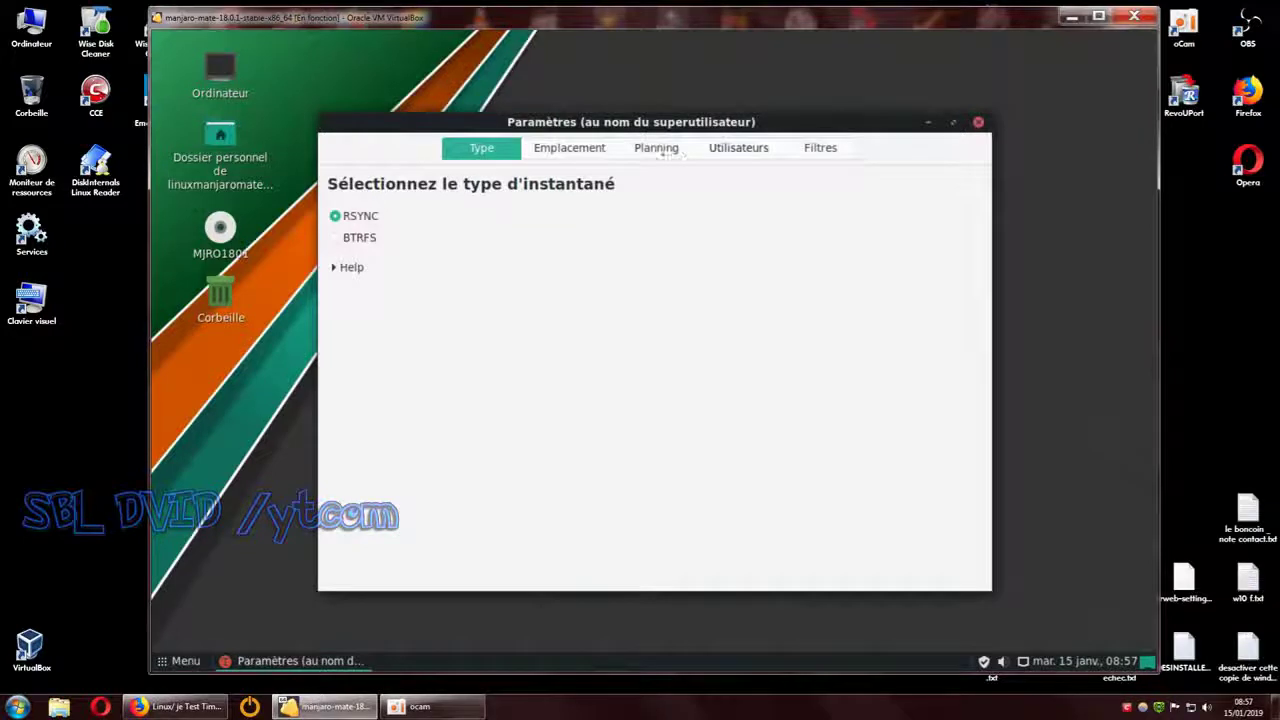
pyautogui.click(660, 152)
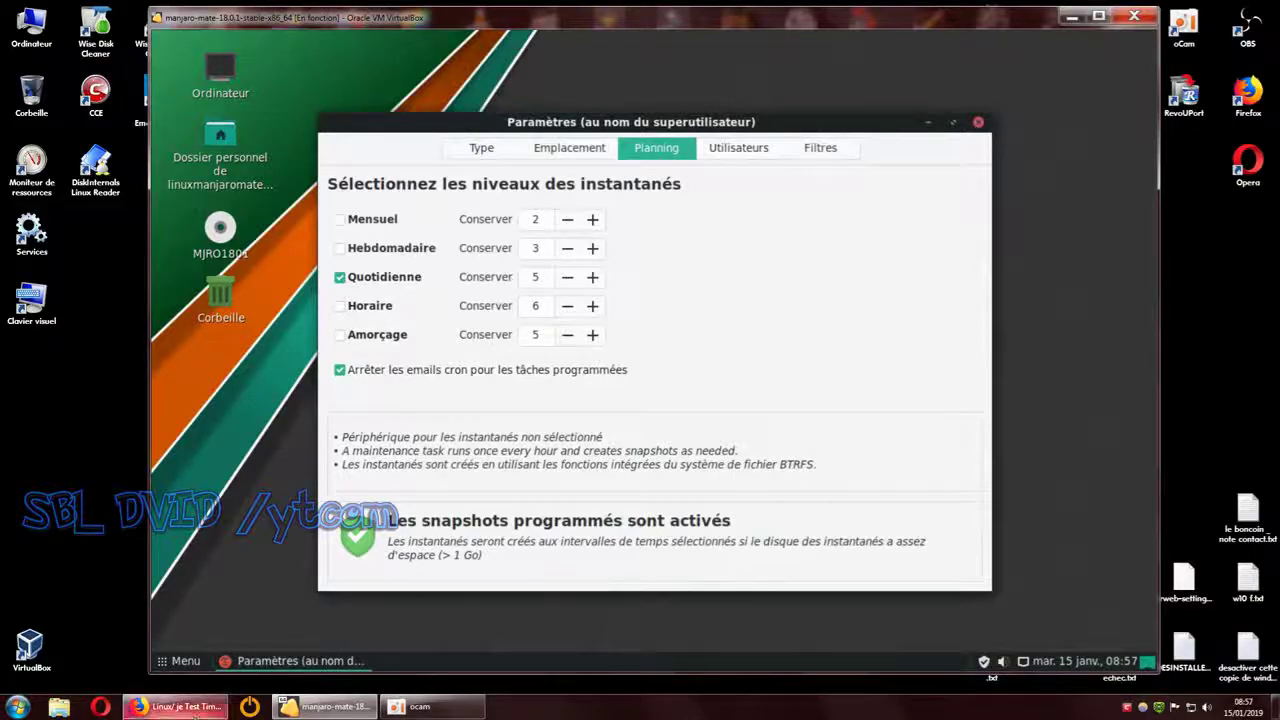
pyautogui.click(172, 706)
pyautogui.click(1199, 16)
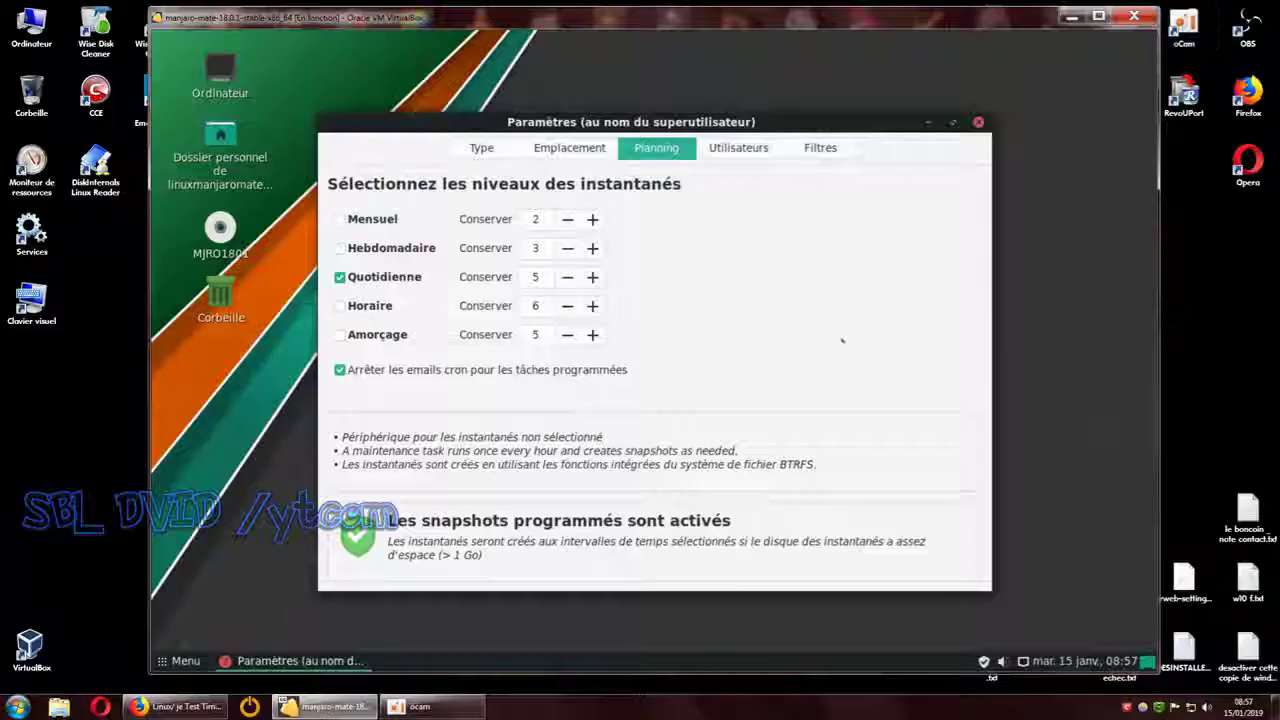
pyautogui.click(340, 219)
pyautogui.click(340, 277)
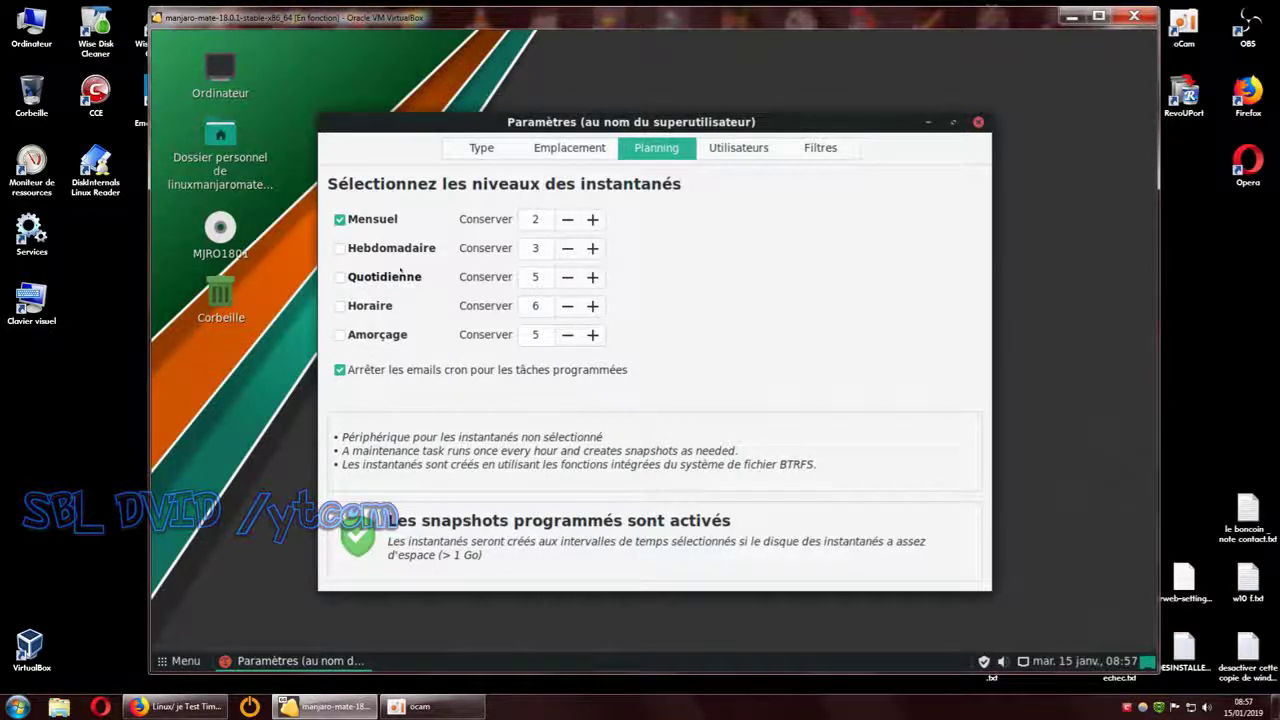
# - Set the number of monthly snapshots to keep to 1
pyautogui.doubleClick(535, 219)
pyautogui.write('2')
pyautogui.press('BackSpace')
pyautogui.write('1')
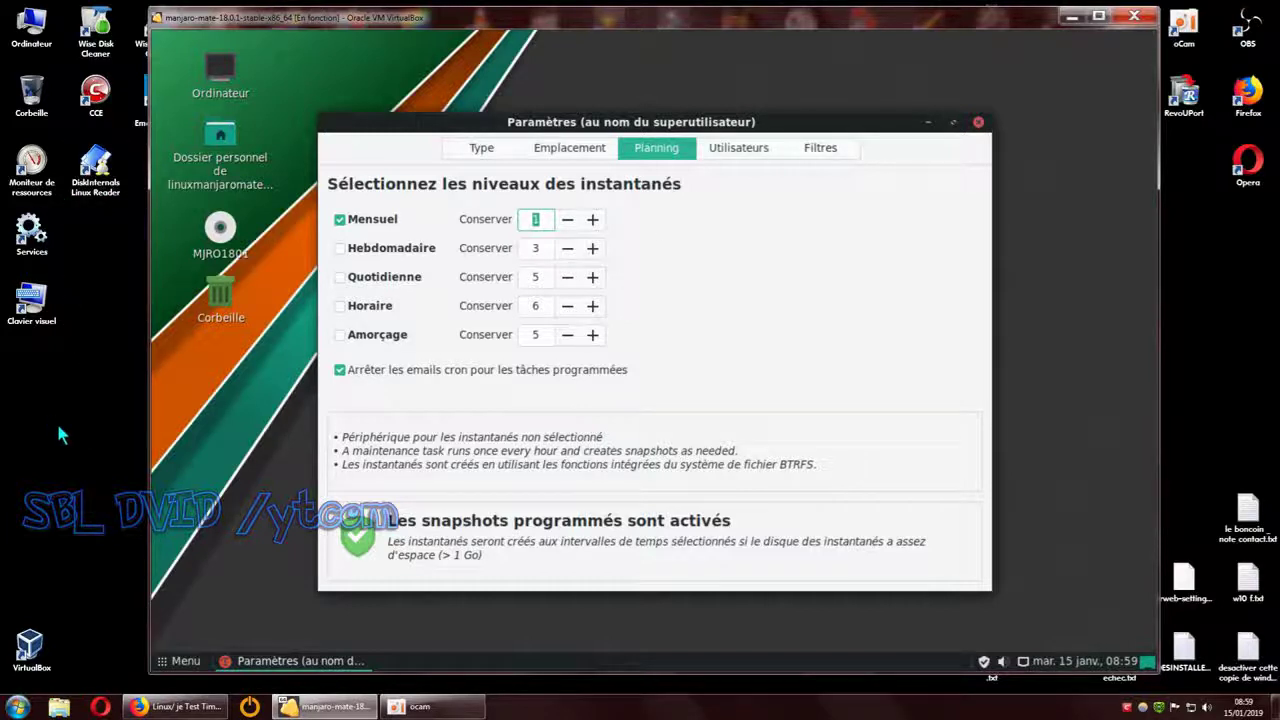
# - Disable the monthly snapshot level, close the settings, and recheck the saved schedule levels
pyautogui.moveTo(491, 142); pyautogui.dragTo(515, 117)
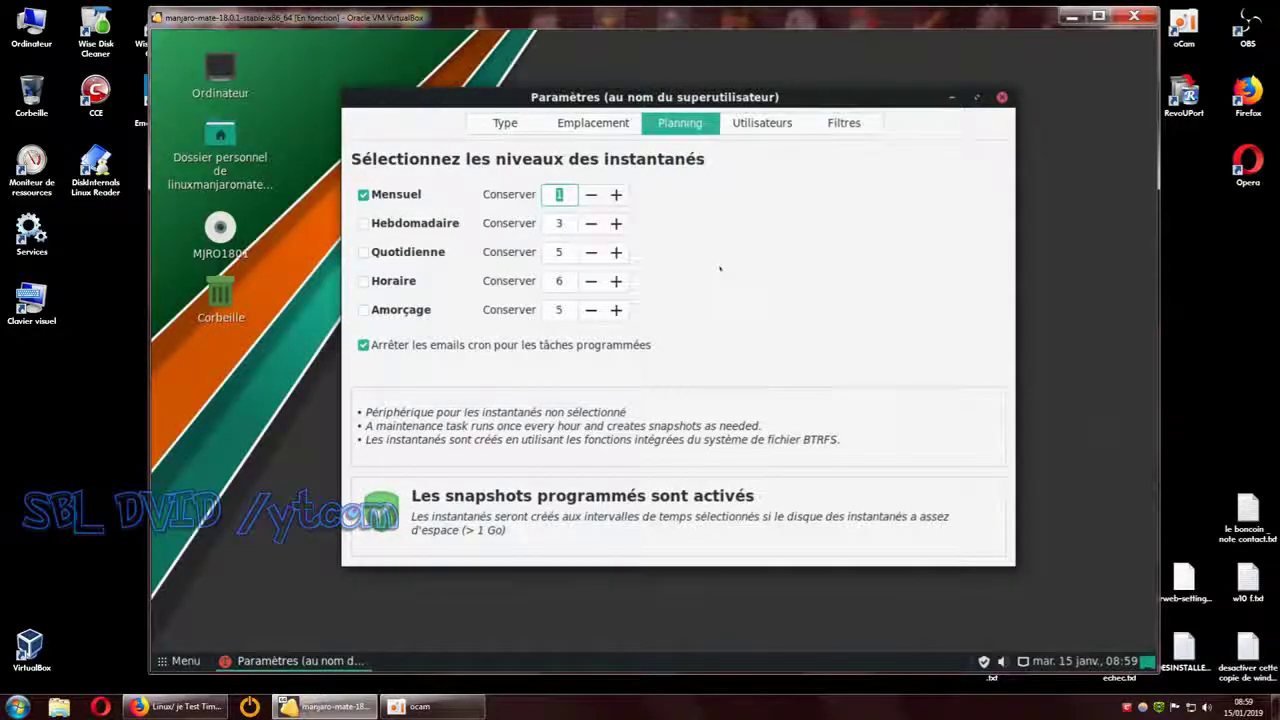
pyautogui.click(364, 194)
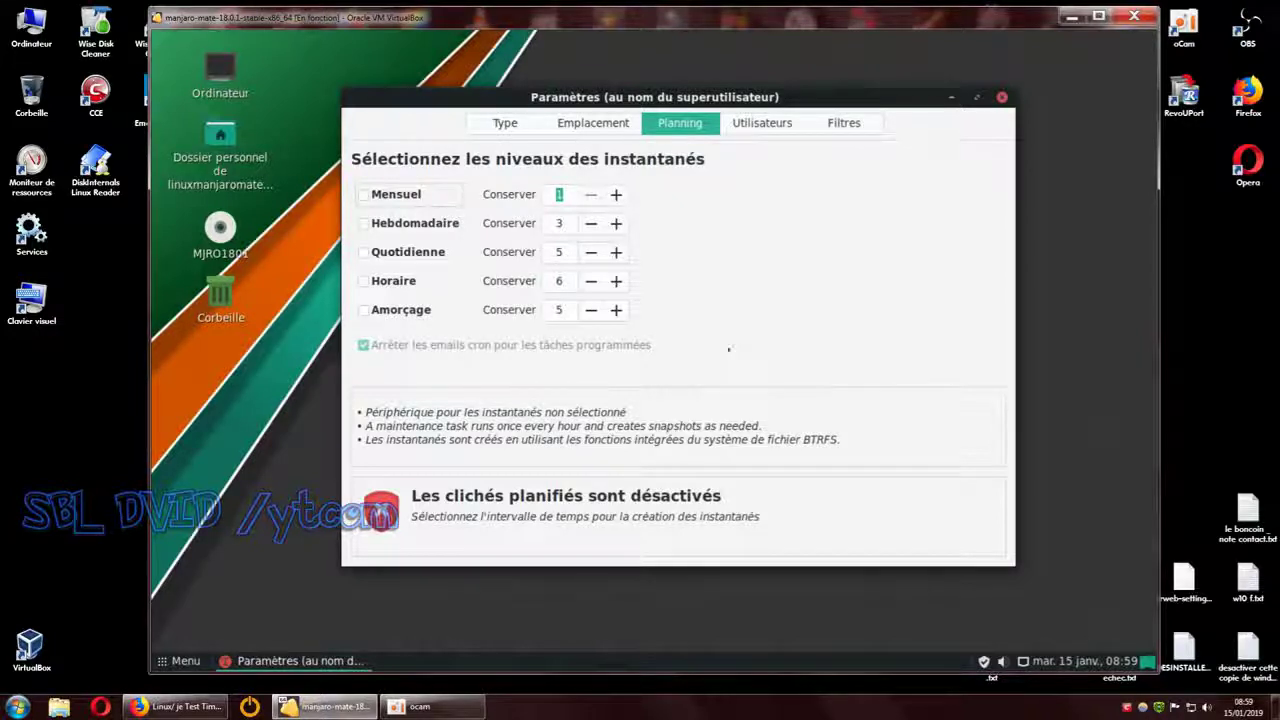
pyautogui.click(1002, 97)
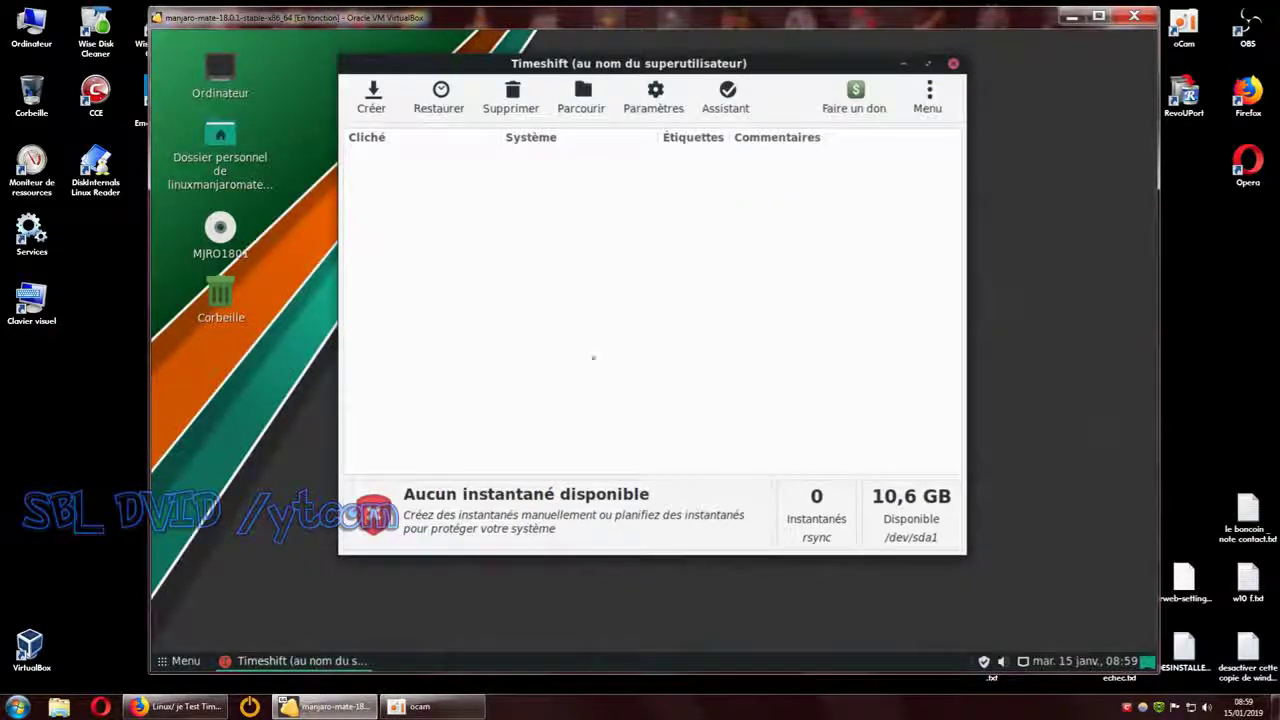
pyautogui.click(653, 97)
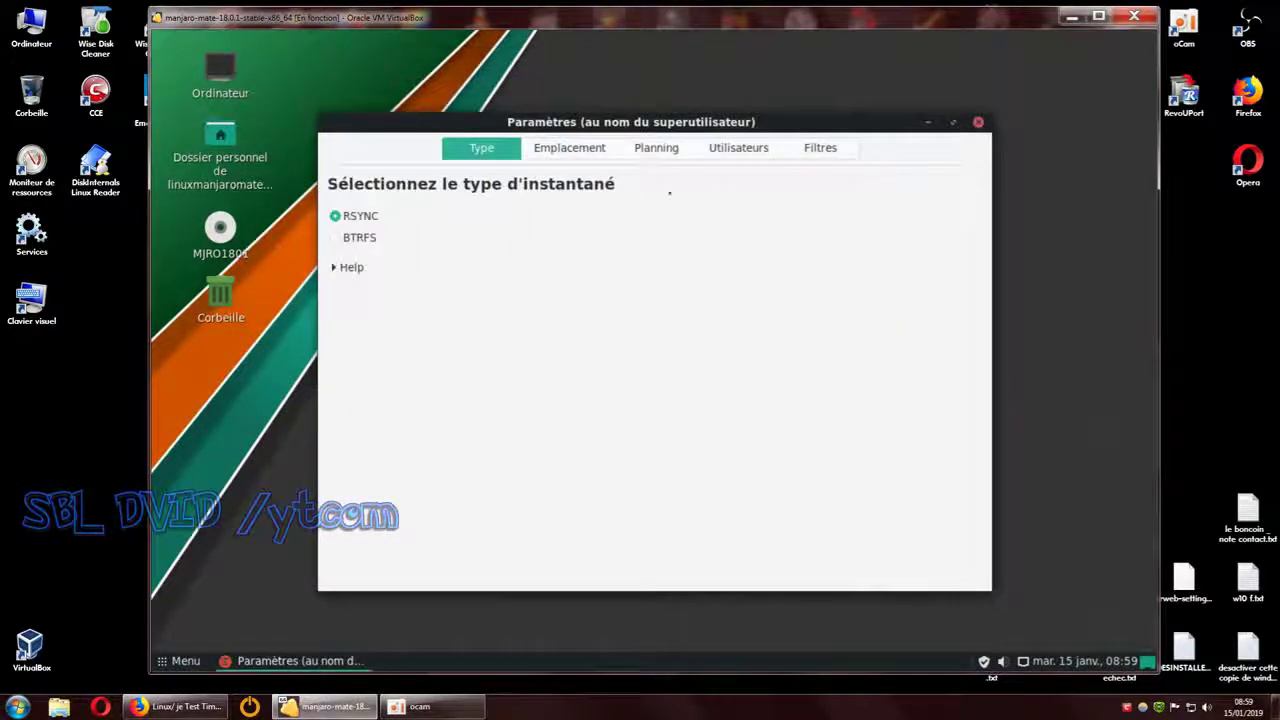
pyautogui.click(655, 150)
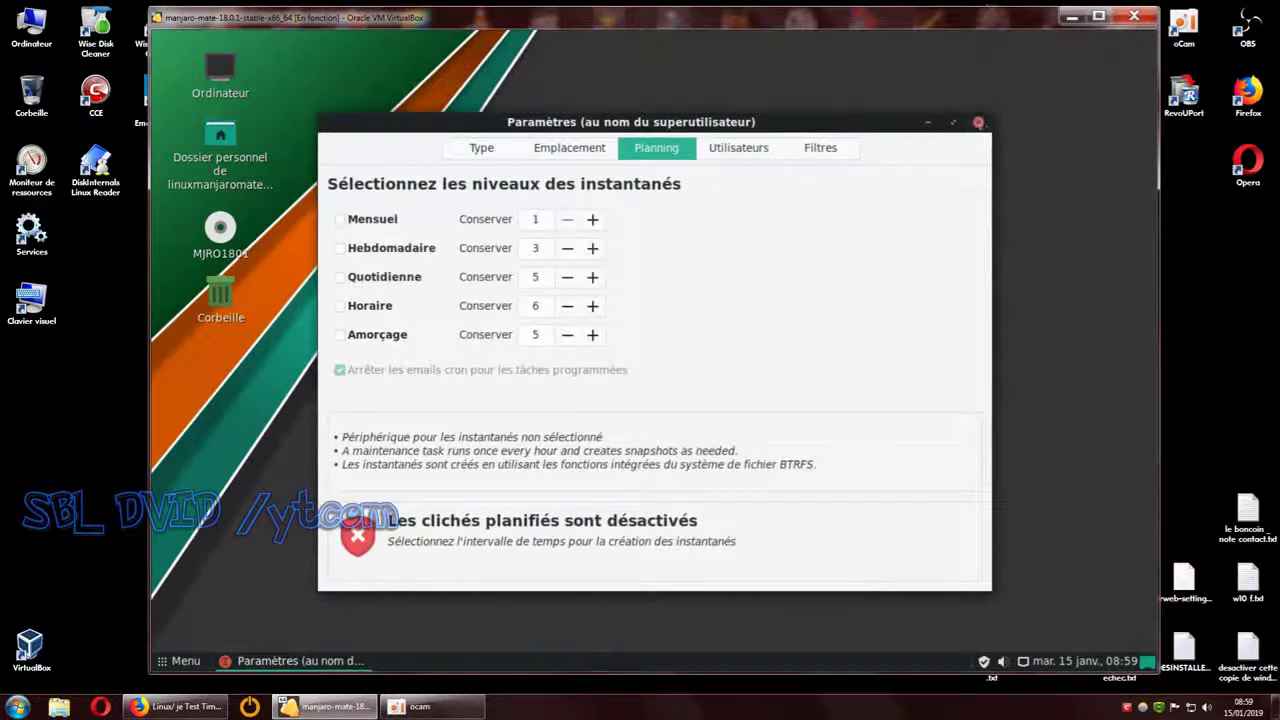
pyautogui.click(978, 122)
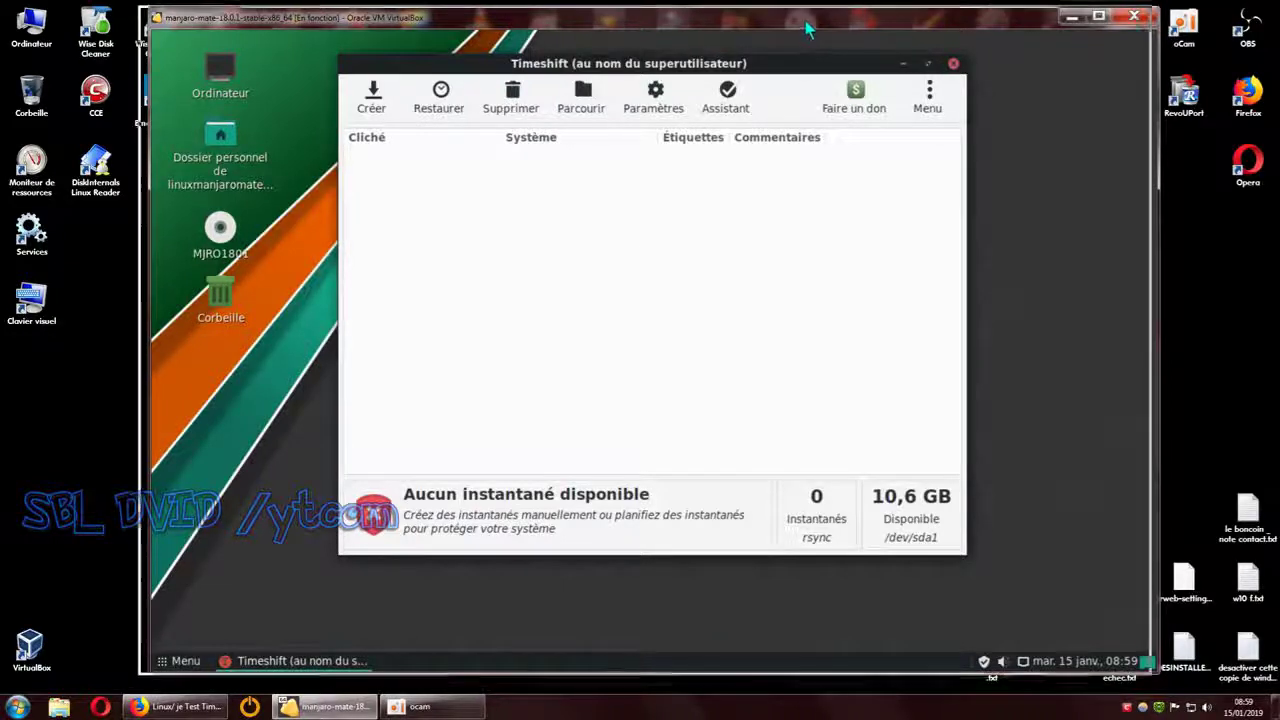
# - Create a system snapshot manually in Timeshift
pyautogui.moveTo(840, 21); pyautogui.dragTo(842, 20)
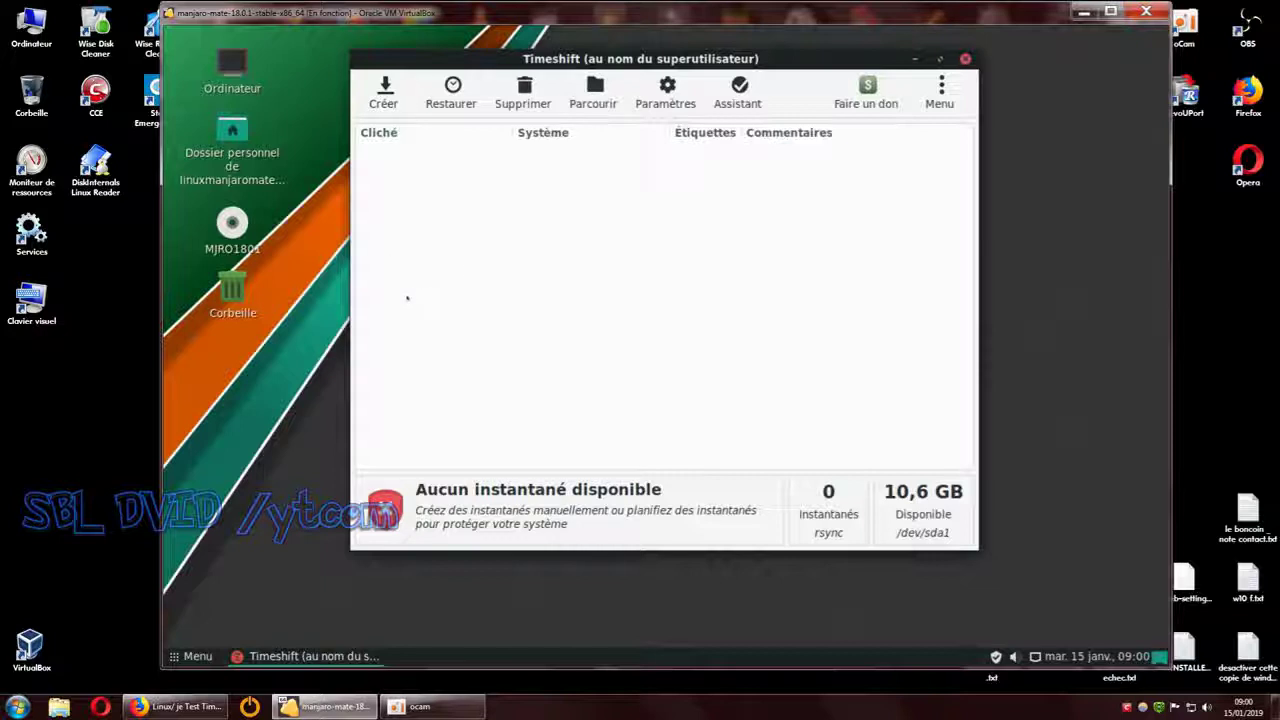
pyautogui.click(383, 92)
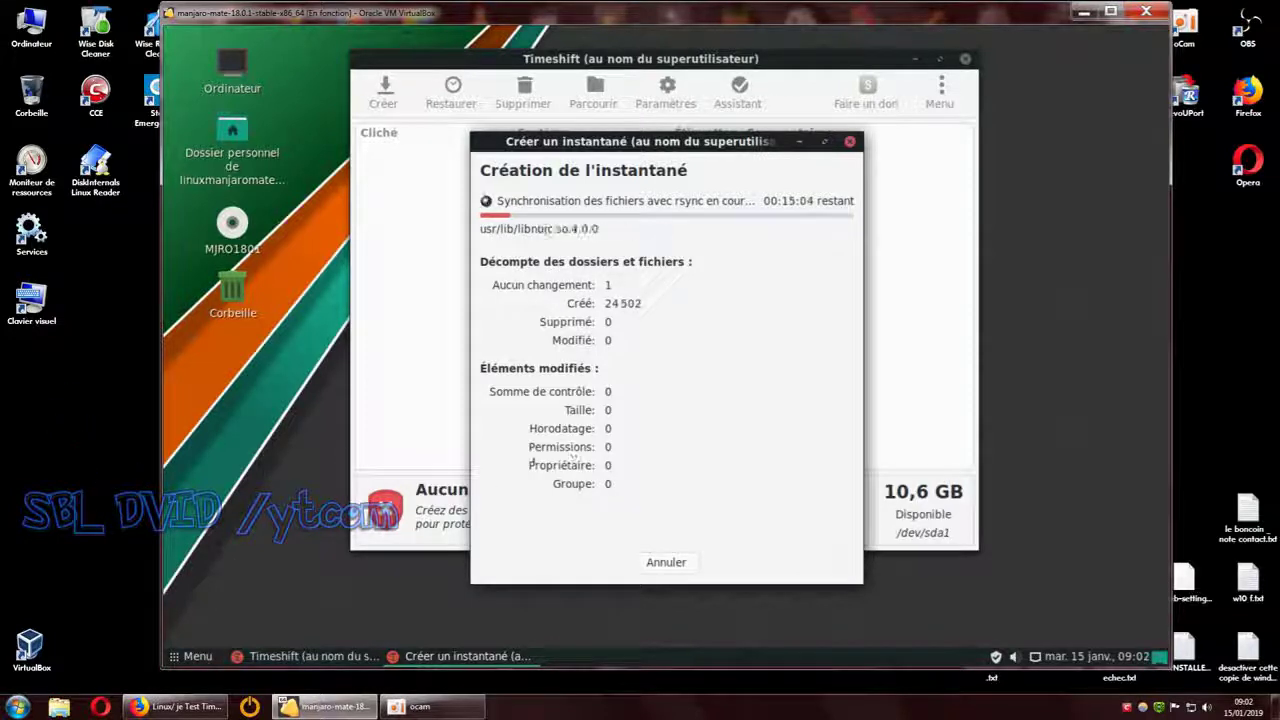
pyautogui.click(1083, 12)
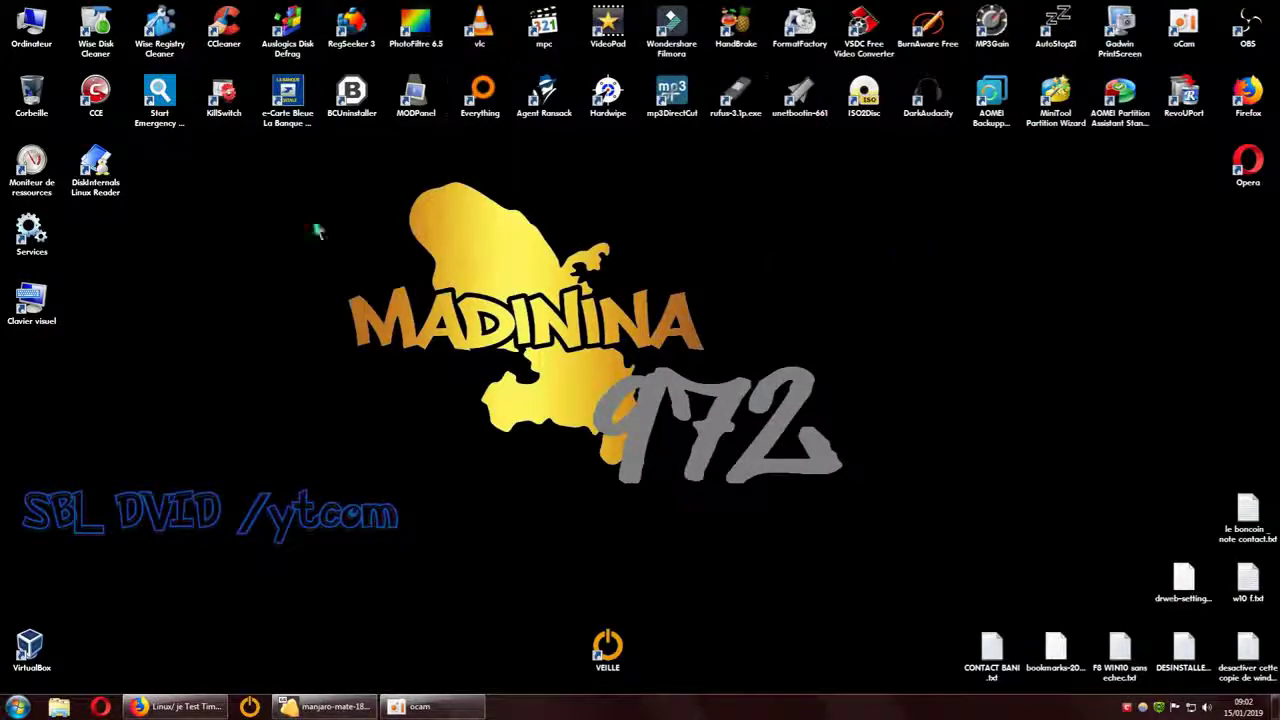
pyautogui.click(176, 706)
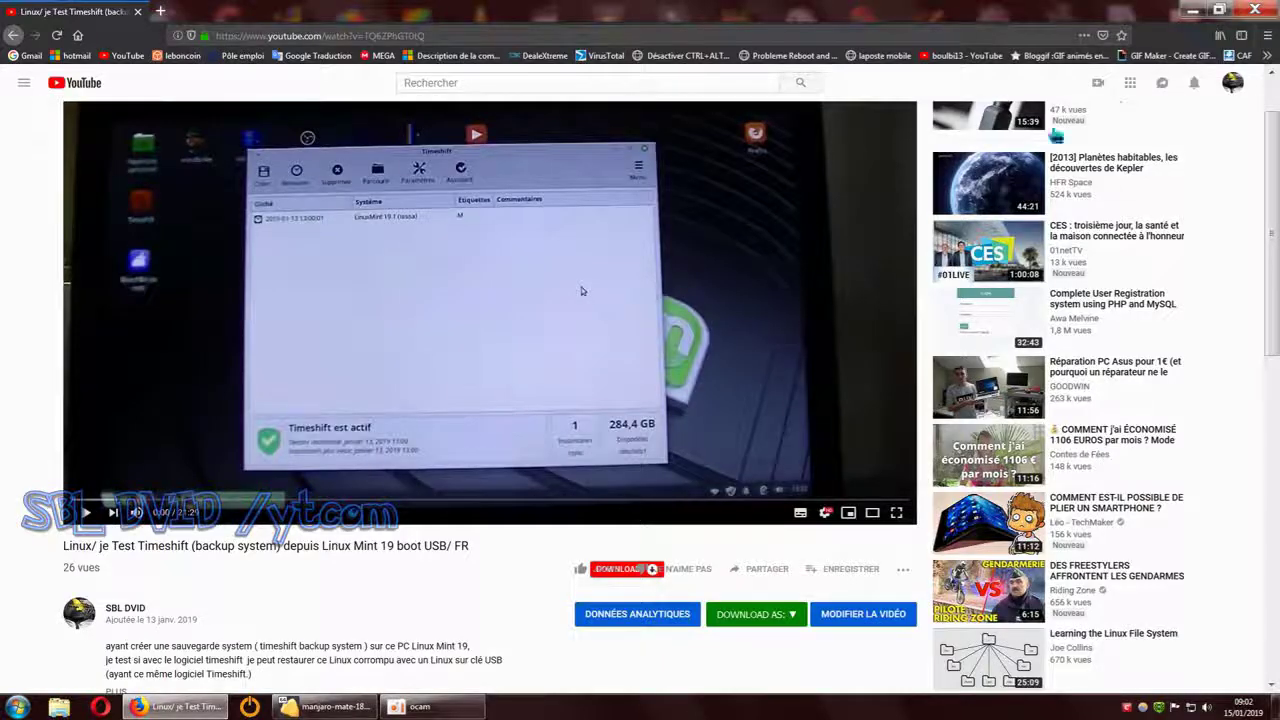
pyautogui.click(1192, 10)
pyautogui.click(330, 707)
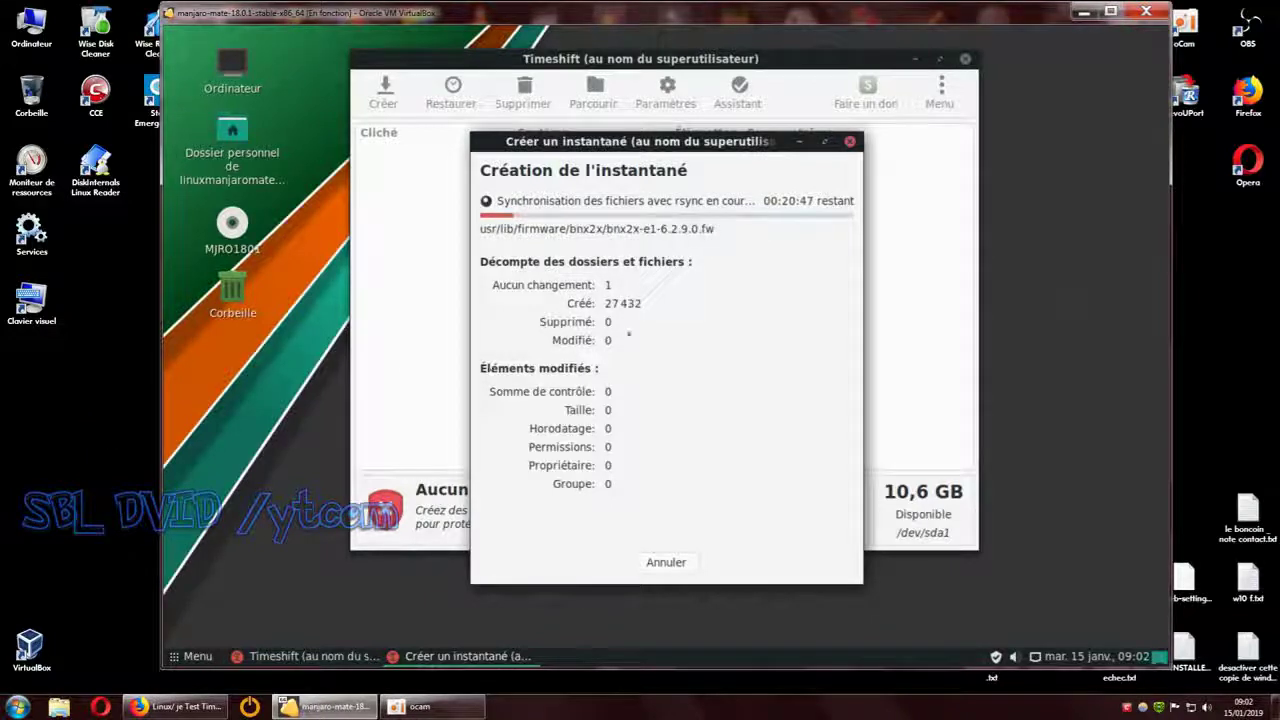
pyautogui.moveTo(695, 145); pyautogui.dragTo(959, 137)
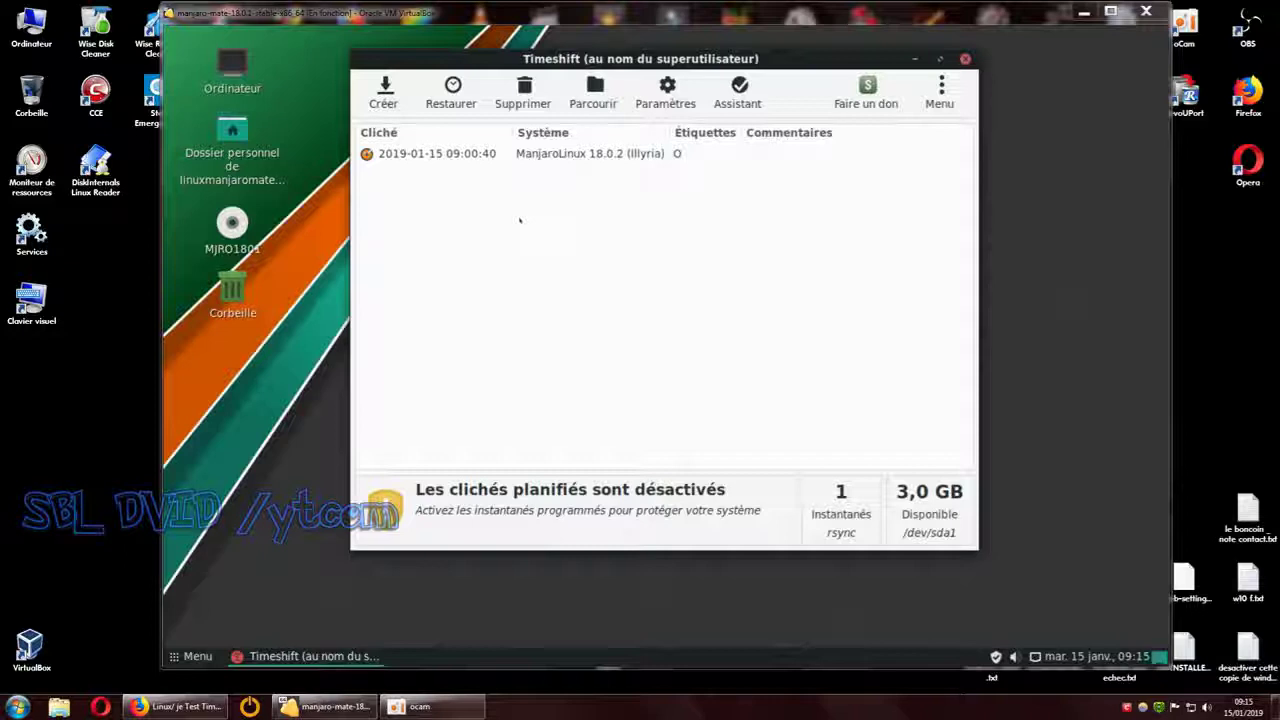
pyautogui.click(468, 155)
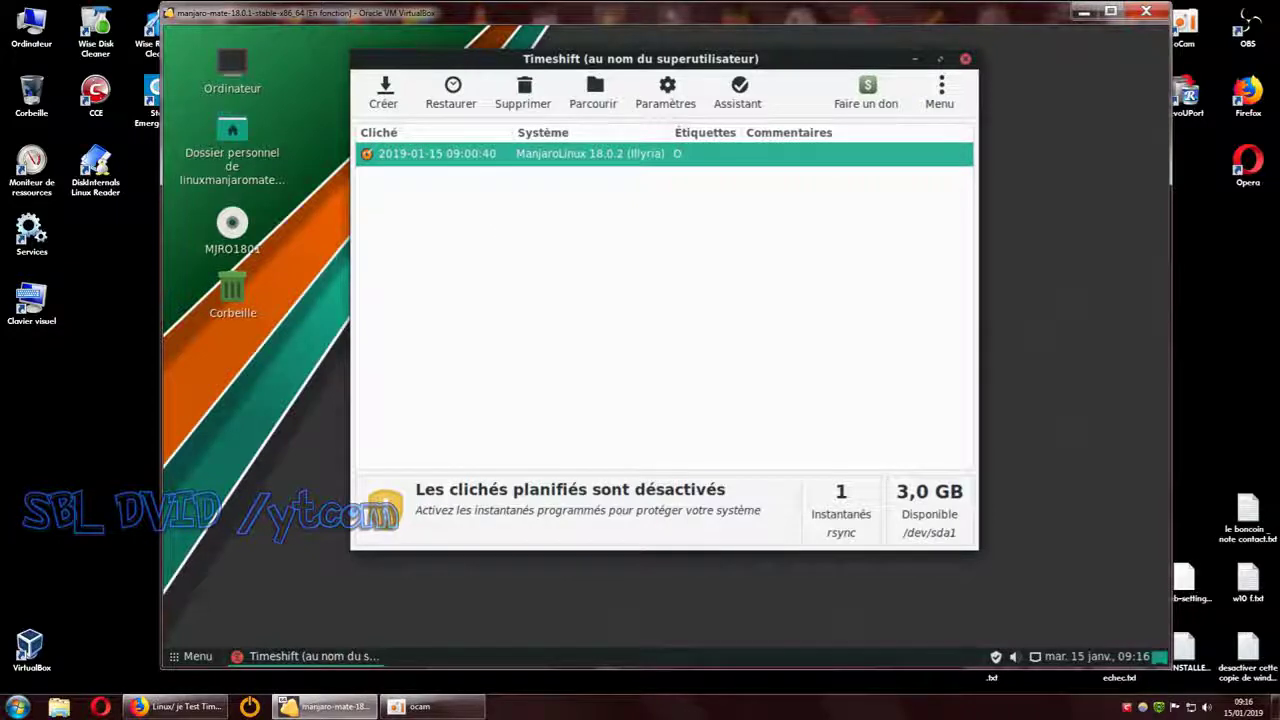
pyautogui.rightClick(477, 155)
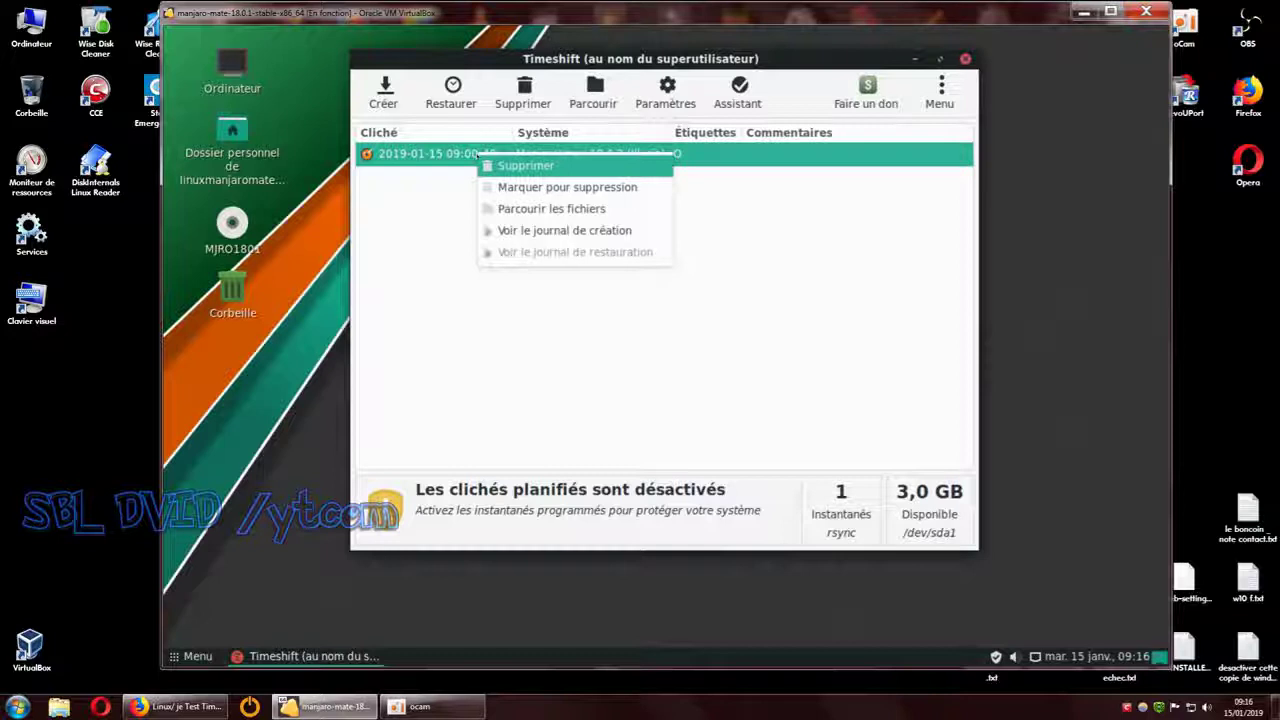
pyautogui.click(437, 153)
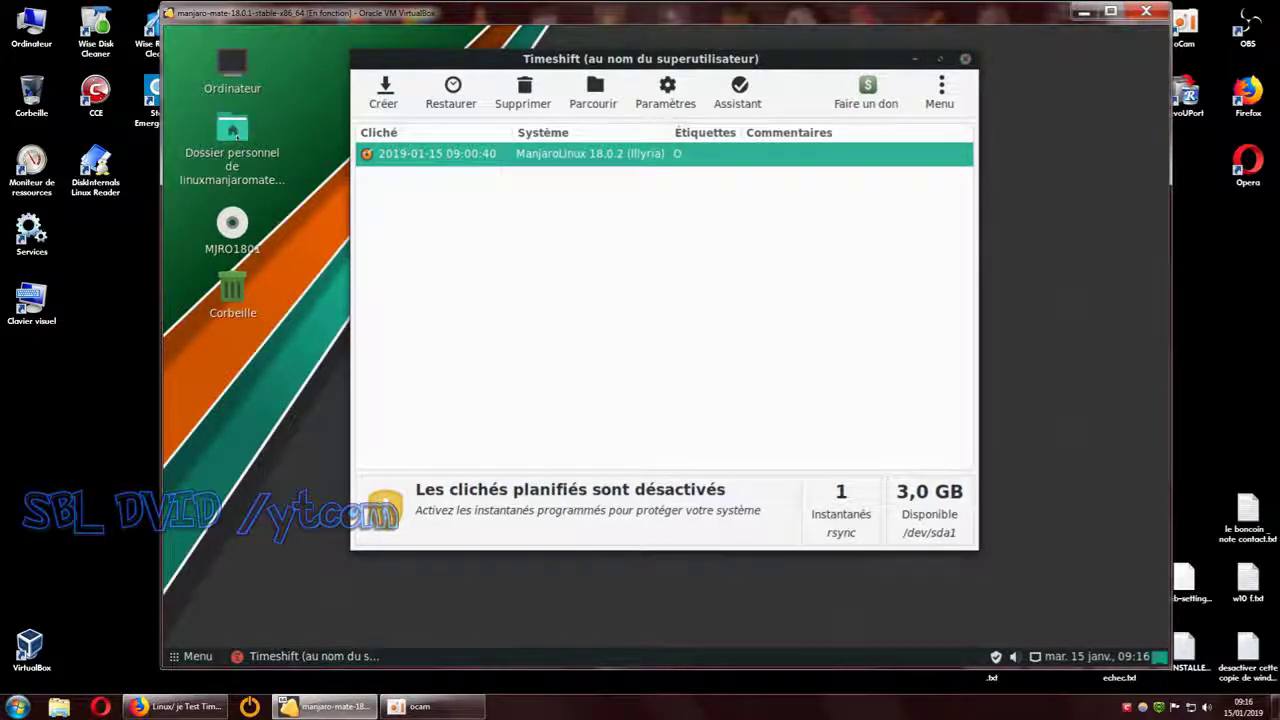
# - Browse from the computer's file system root into the timeshift folder, enlarging the file manager window to view its contents
pyautogui.click(236, 134)
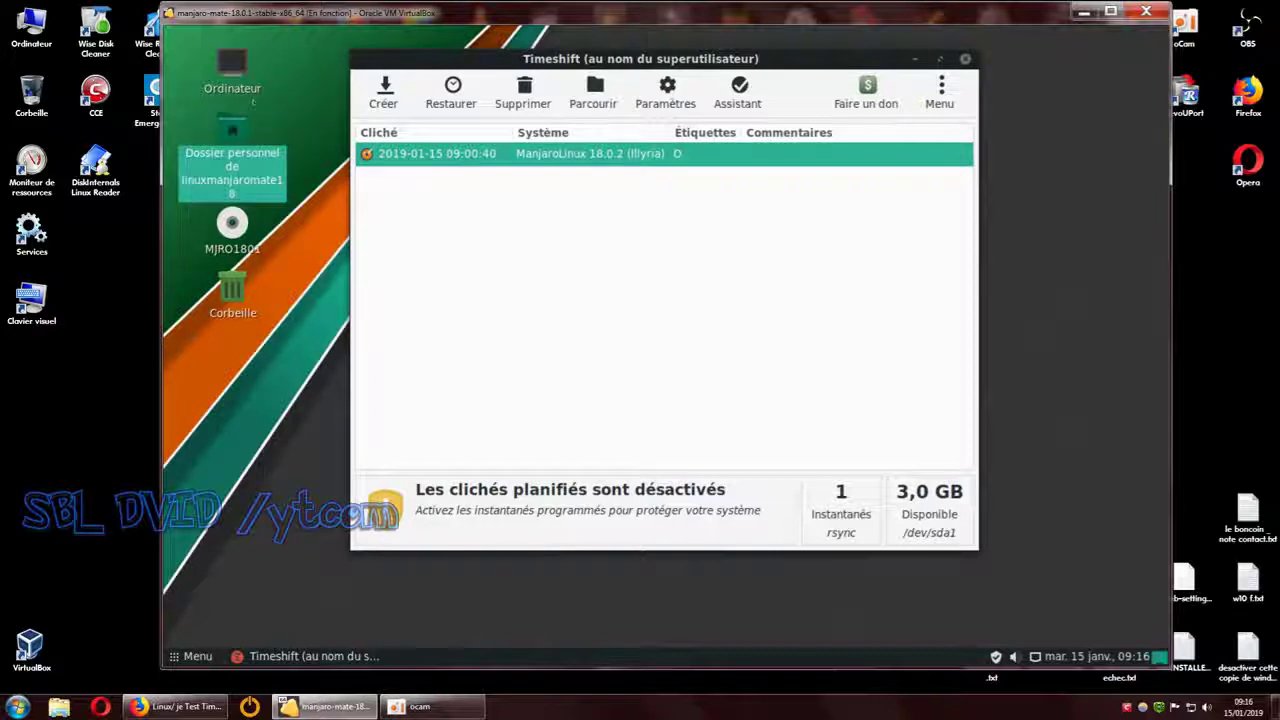
pyautogui.click(240, 72)
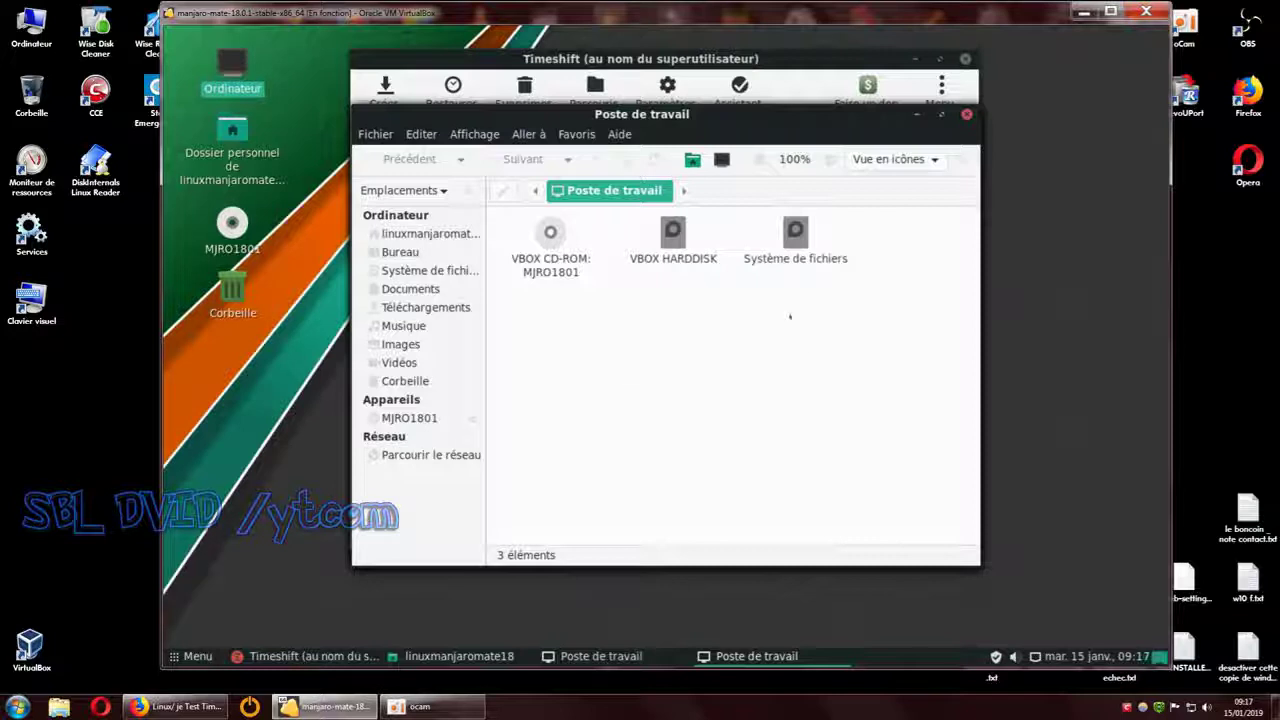
pyautogui.doubleClick(795, 235)
pyautogui.moveTo(700, 115); pyautogui.dragTo(535, 55)
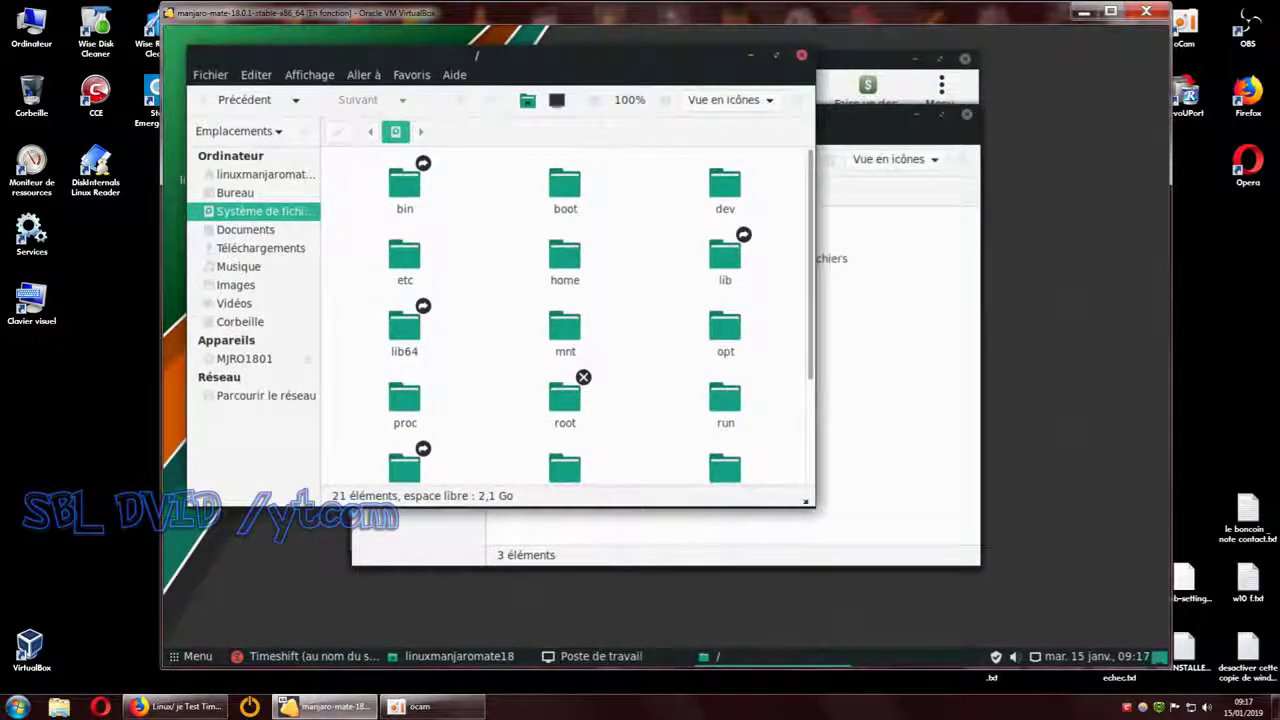
pyautogui.moveTo(812, 505); pyautogui.dragTo(1097, 617)
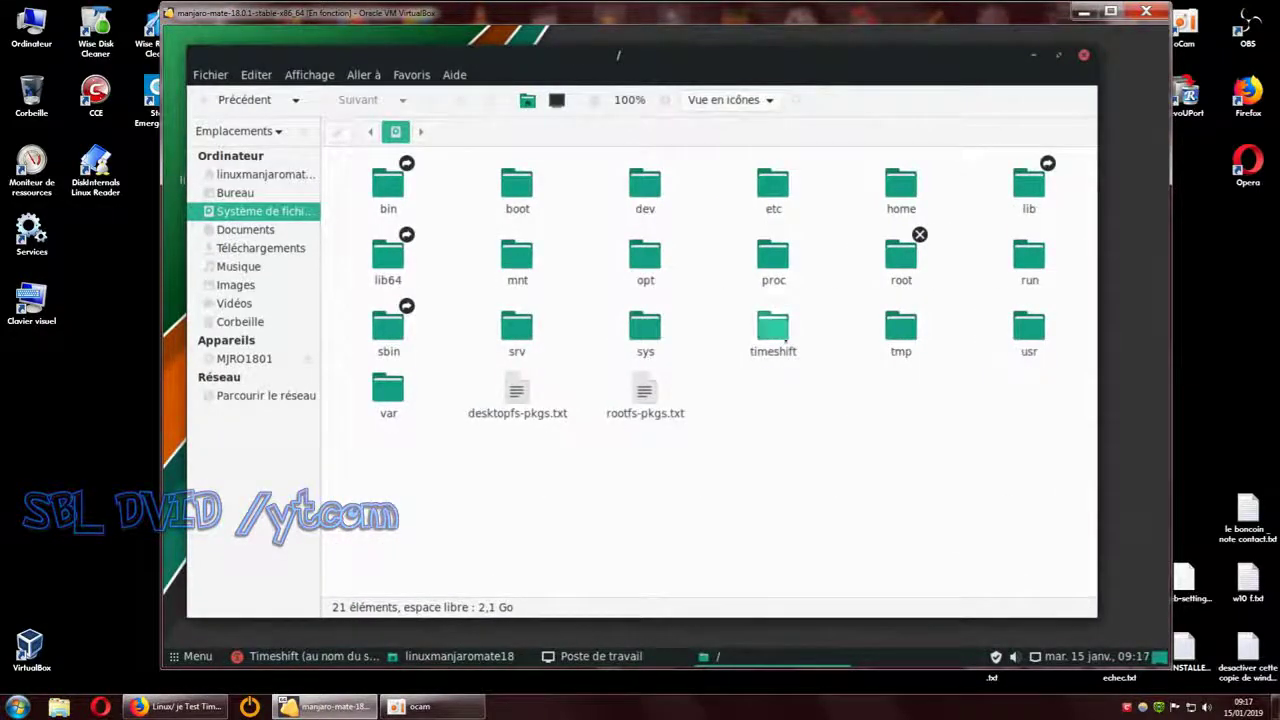
pyautogui.doubleClick(768, 338)
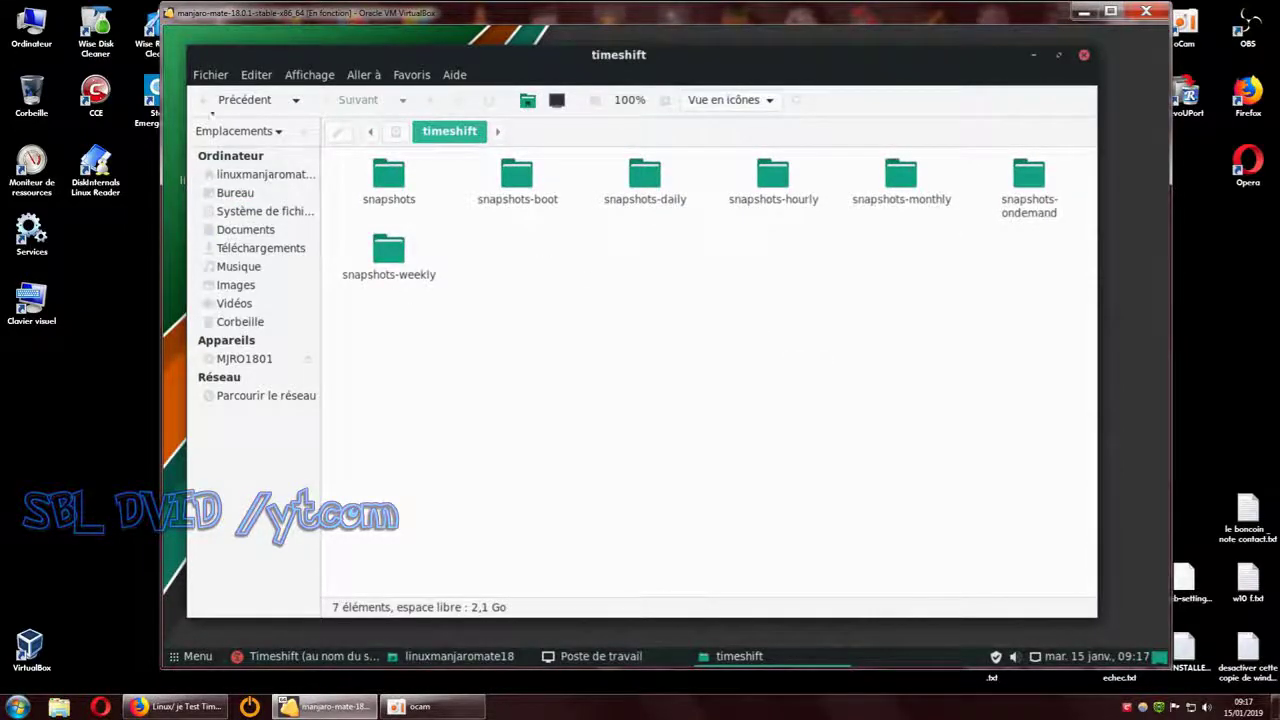
# - Return to the file system root and view the actions available for the timeshift folder
pyautogui.click(208, 101)
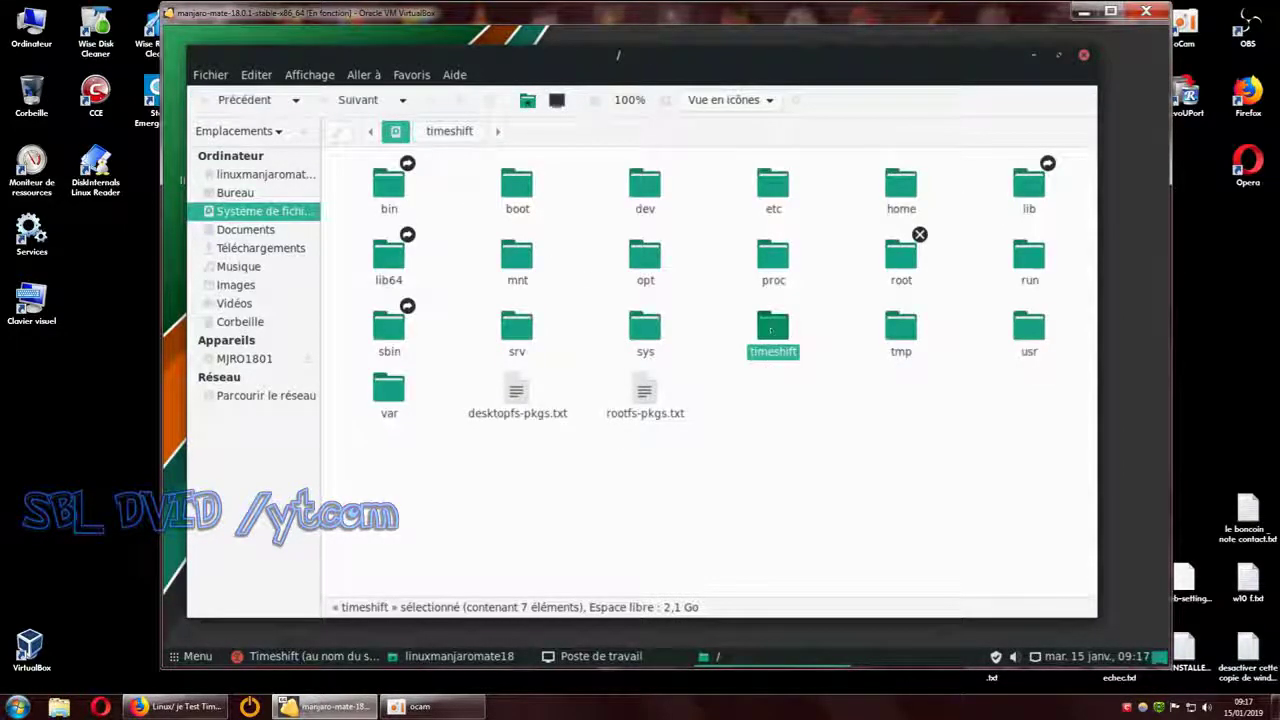
pyautogui.rightClick(770, 330)
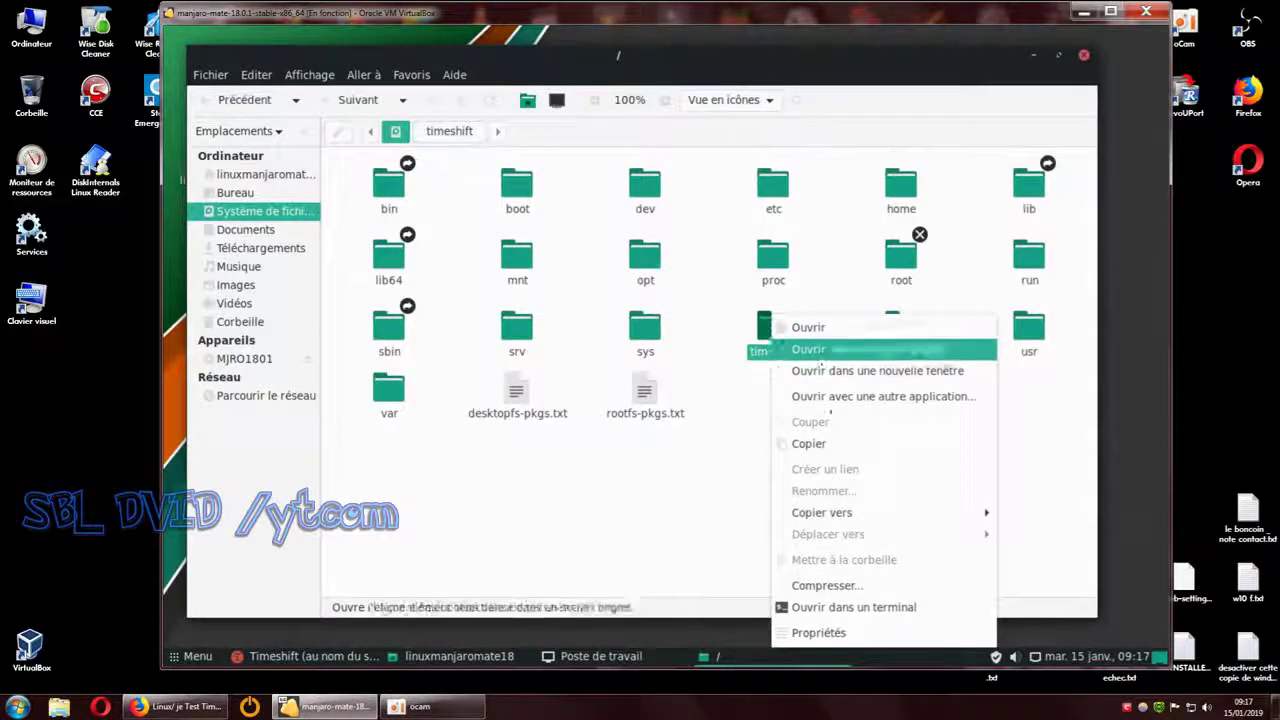
pyautogui.click(820, 443)
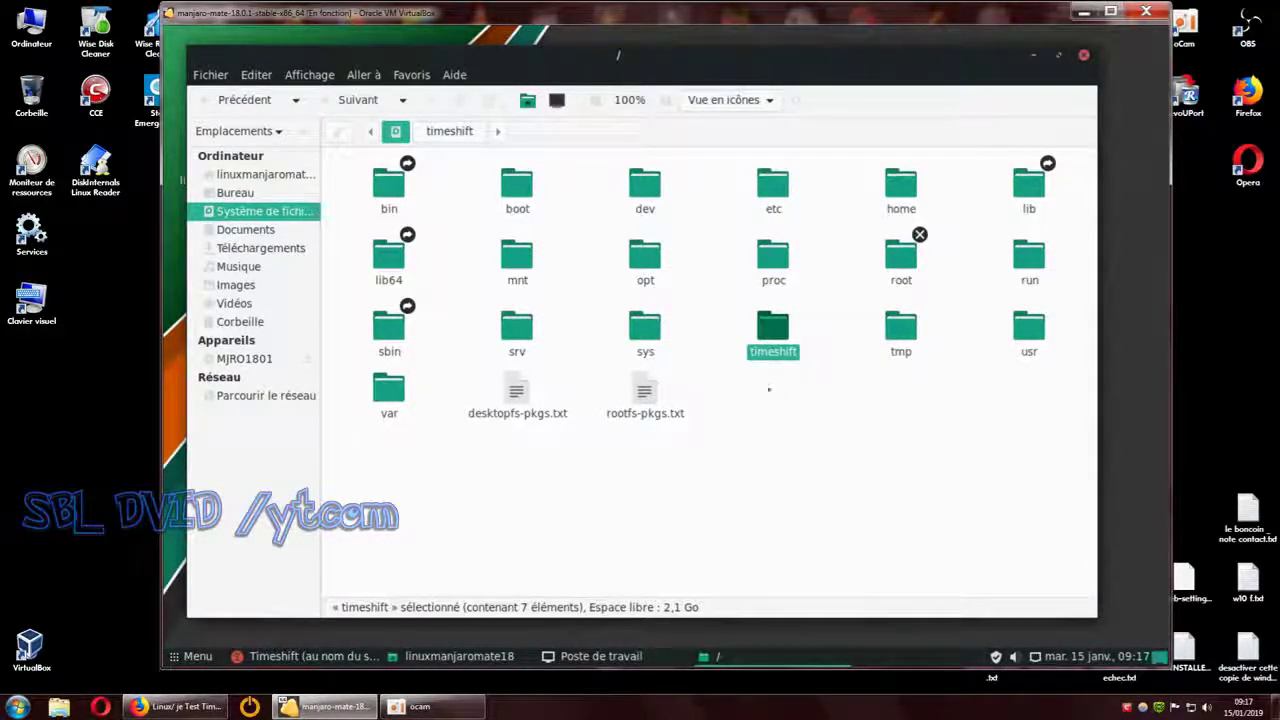
# - Reopen the timeshift folder to view its snapshot subfolders, and go back to the file system root
pyautogui.doubleClick(773, 326)
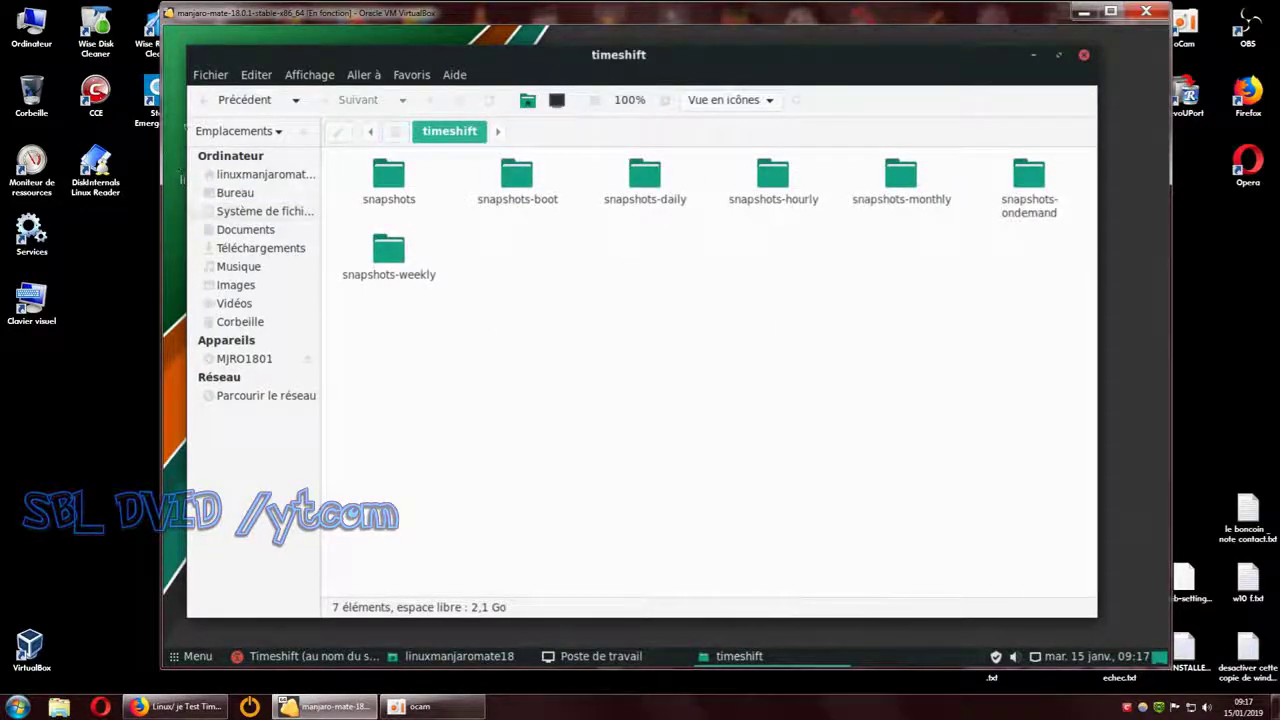
pyautogui.click(240, 100)
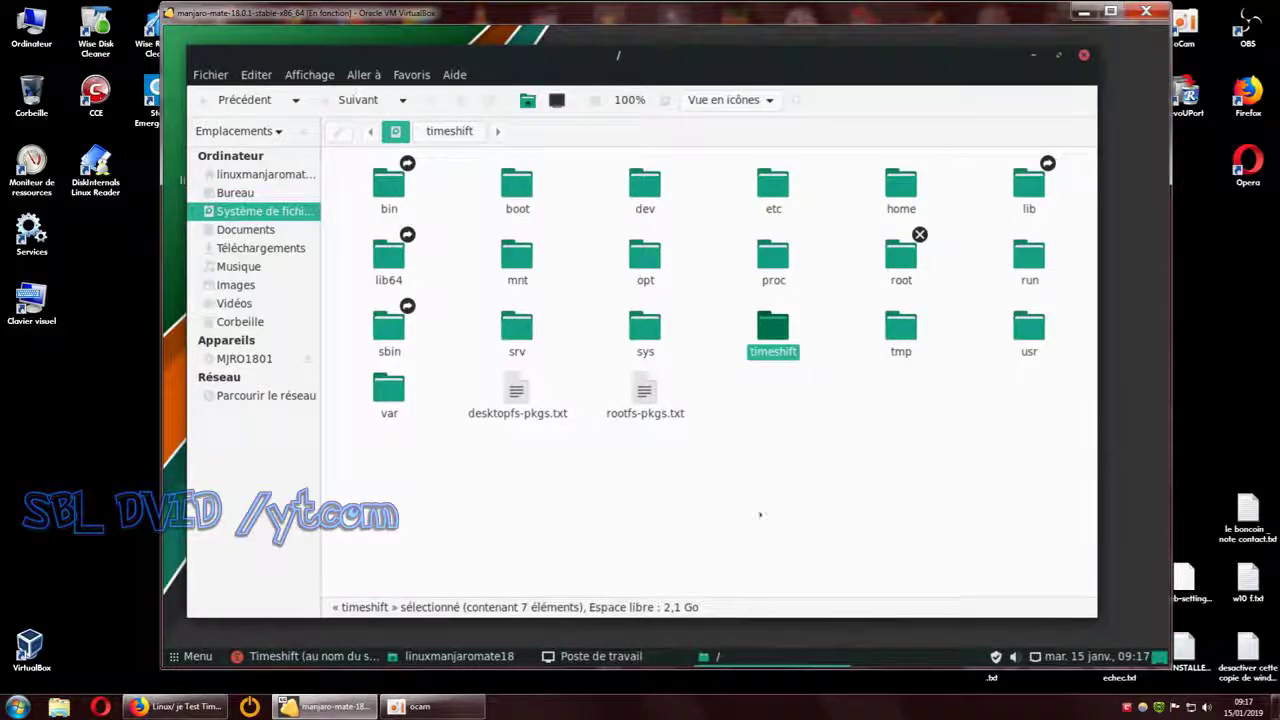
pyautogui.click(860, 503)
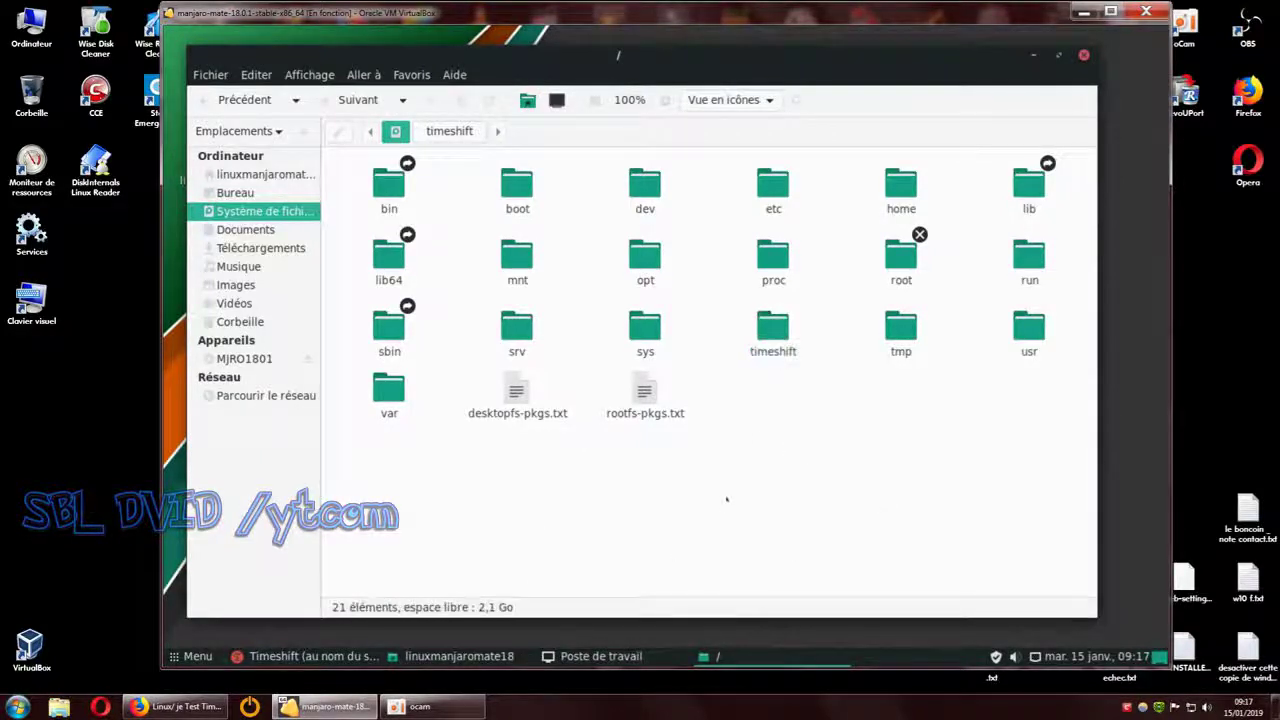
pyautogui.doubleClick(773, 330)
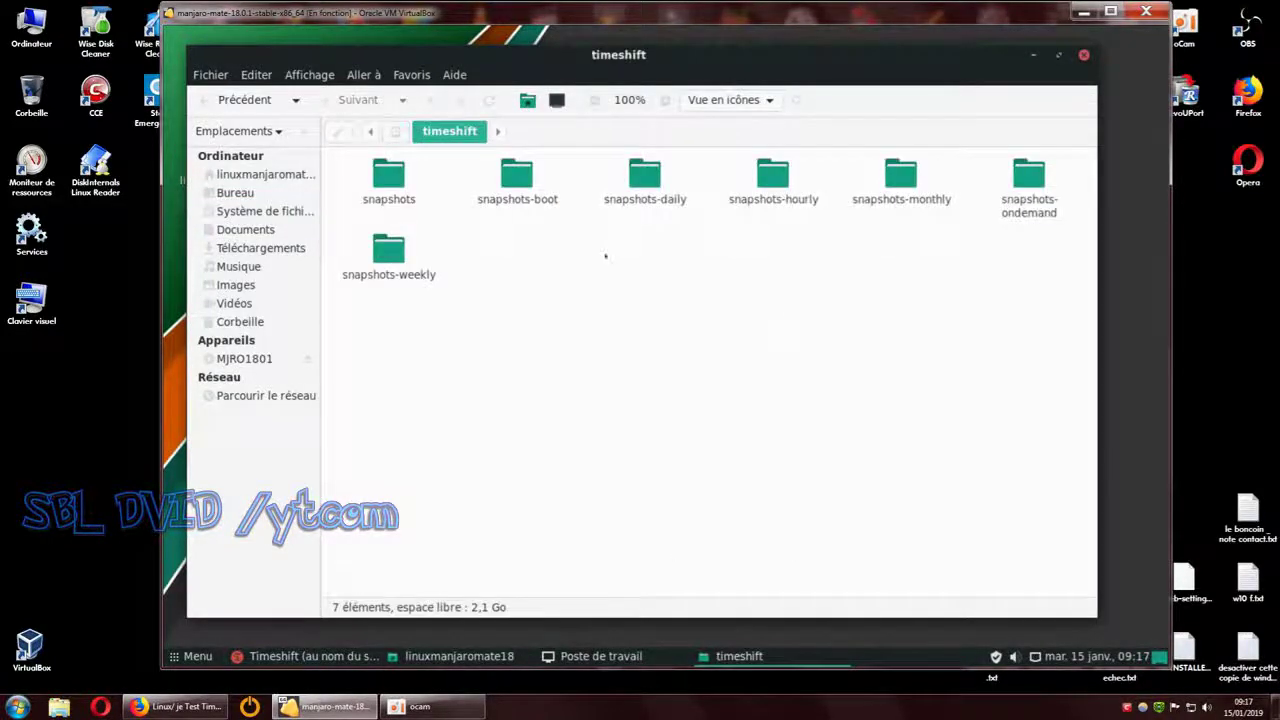
pyautogui.click(236, 100)
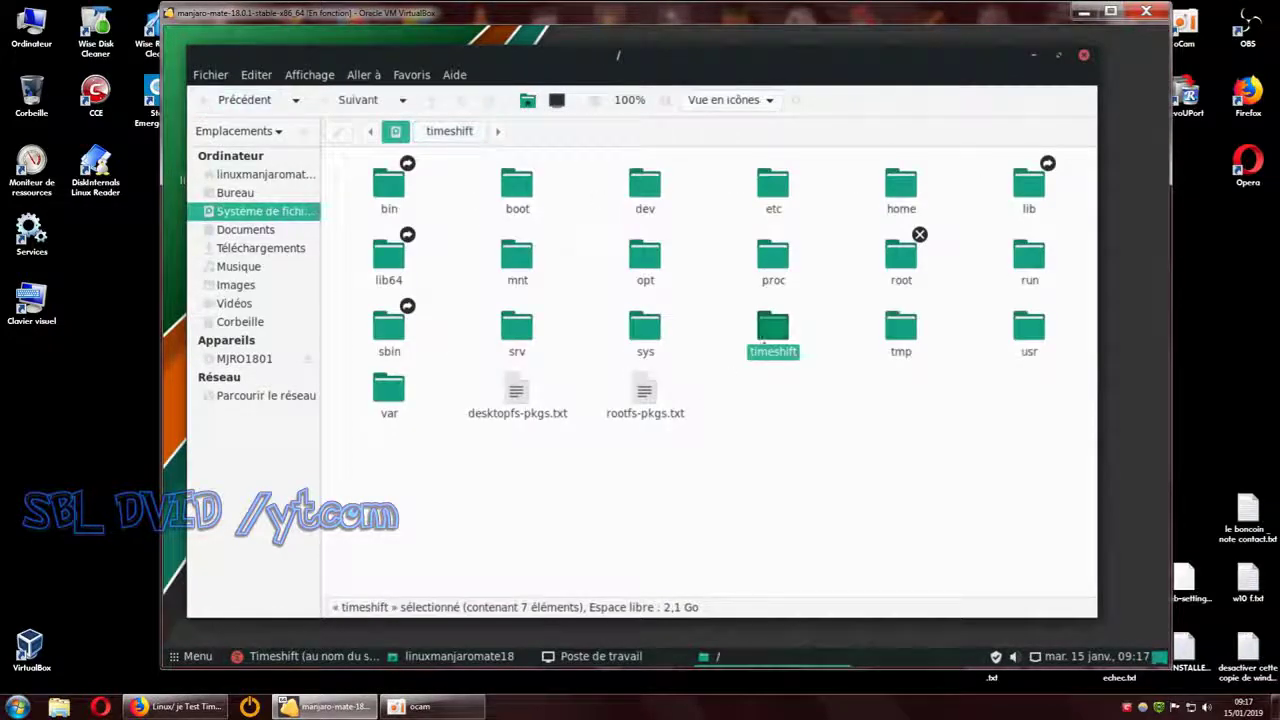
# - Check whether the timeshift folder can be renamed, moved, trashed or compressed from the file system root
pyautogui.rightClick(770, 318)
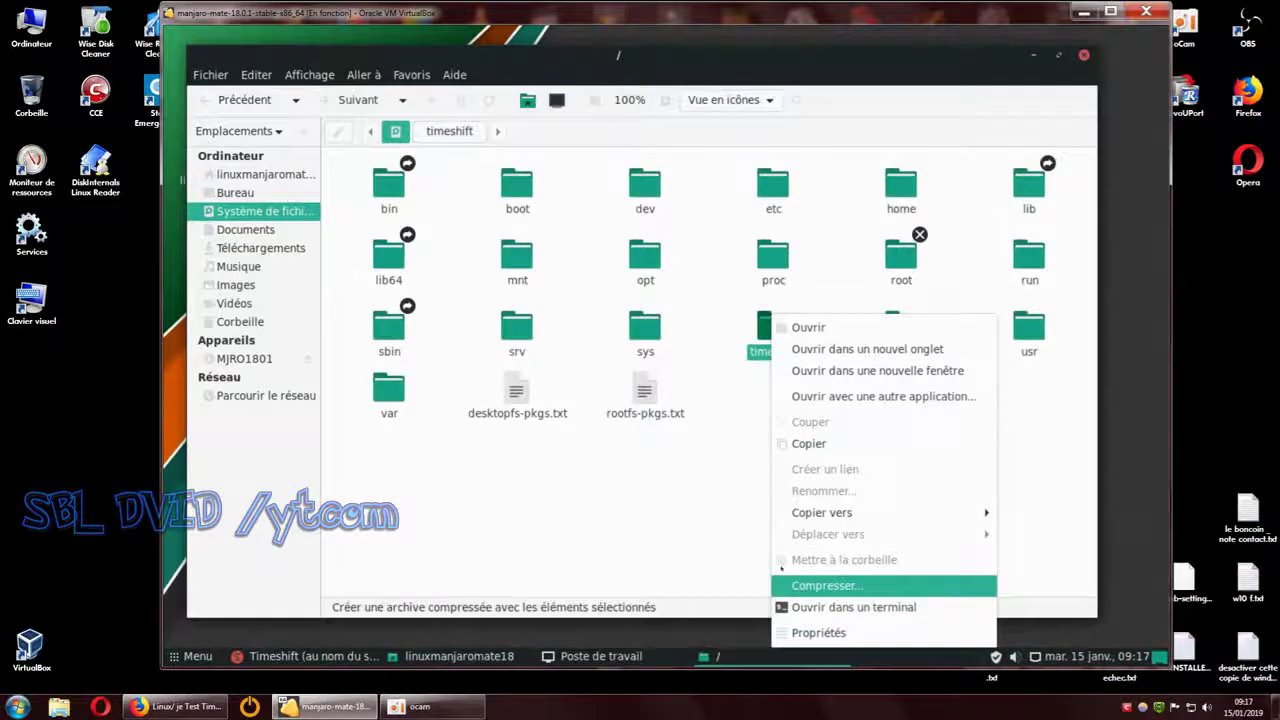
pyautogui.click(718, 468)
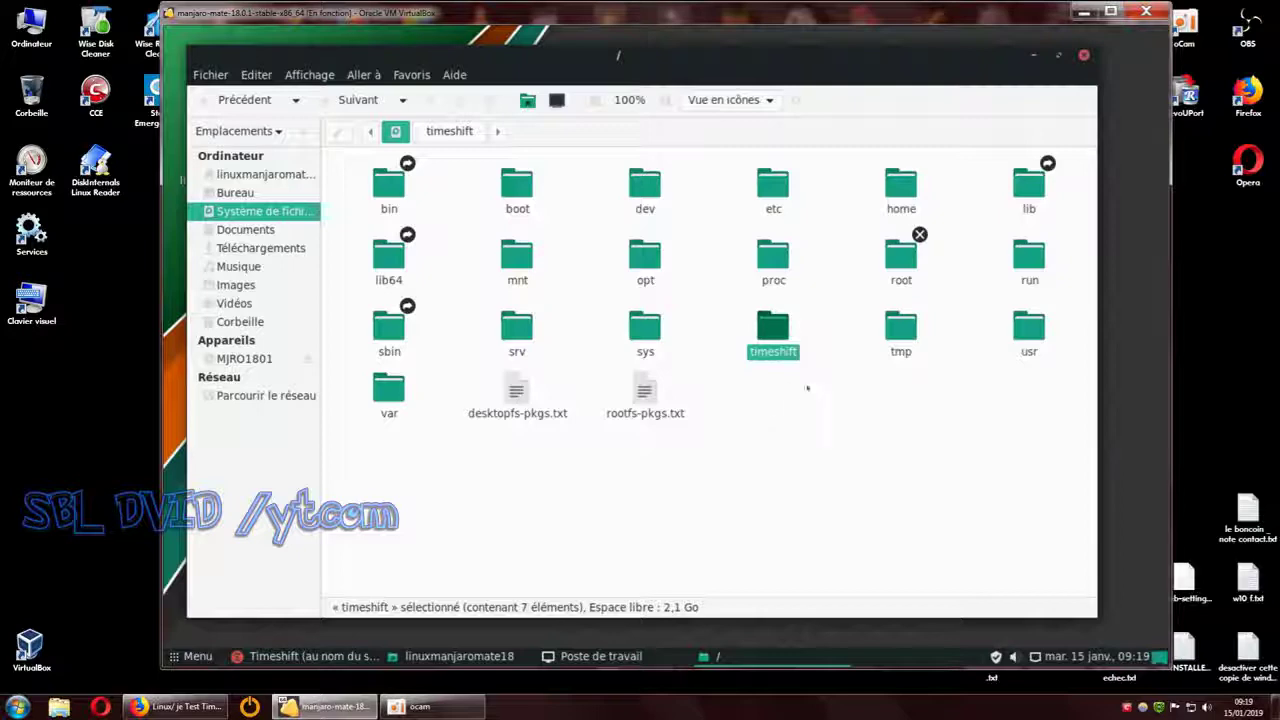
pyautogui.moveTo(906, 24)
pyautogui.mouseDown()
pyautogui.moveTo(848, 20)
pyautogui.moveTo(915, 27)
pyautogui.mouseUp()
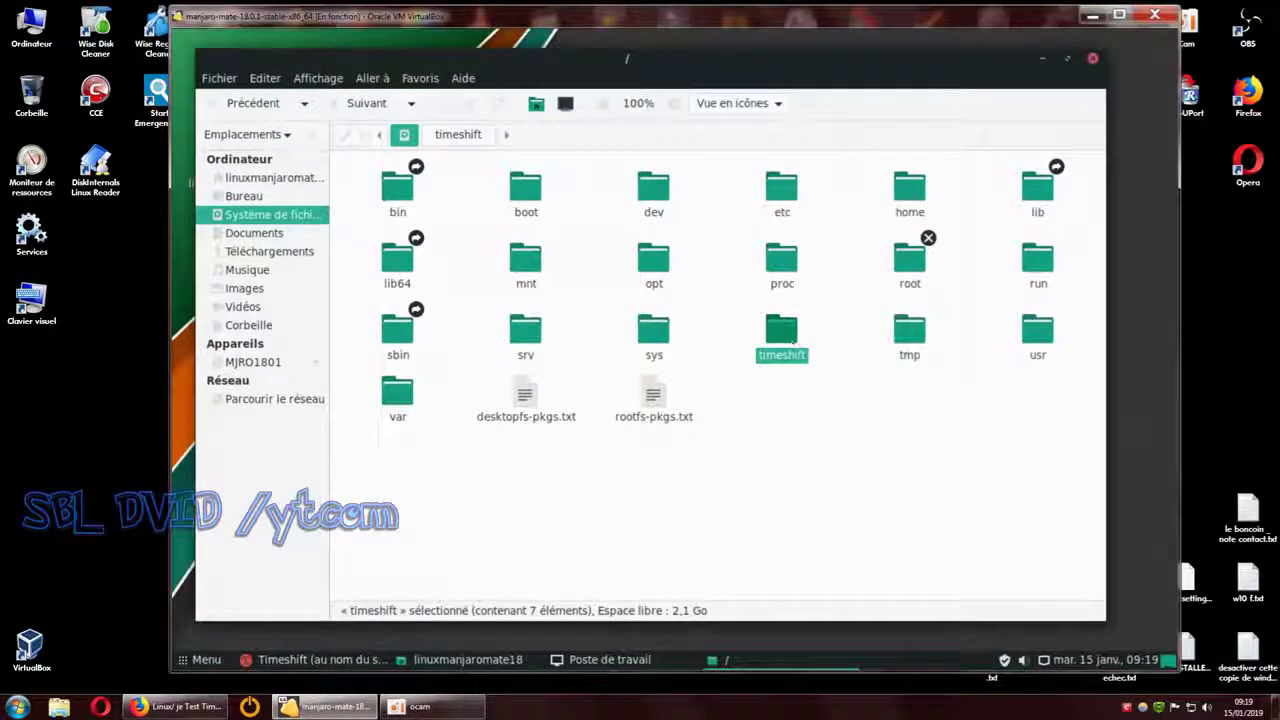
pyautogui.rightClick(792, 336)
pyautogui.click(850, 588)
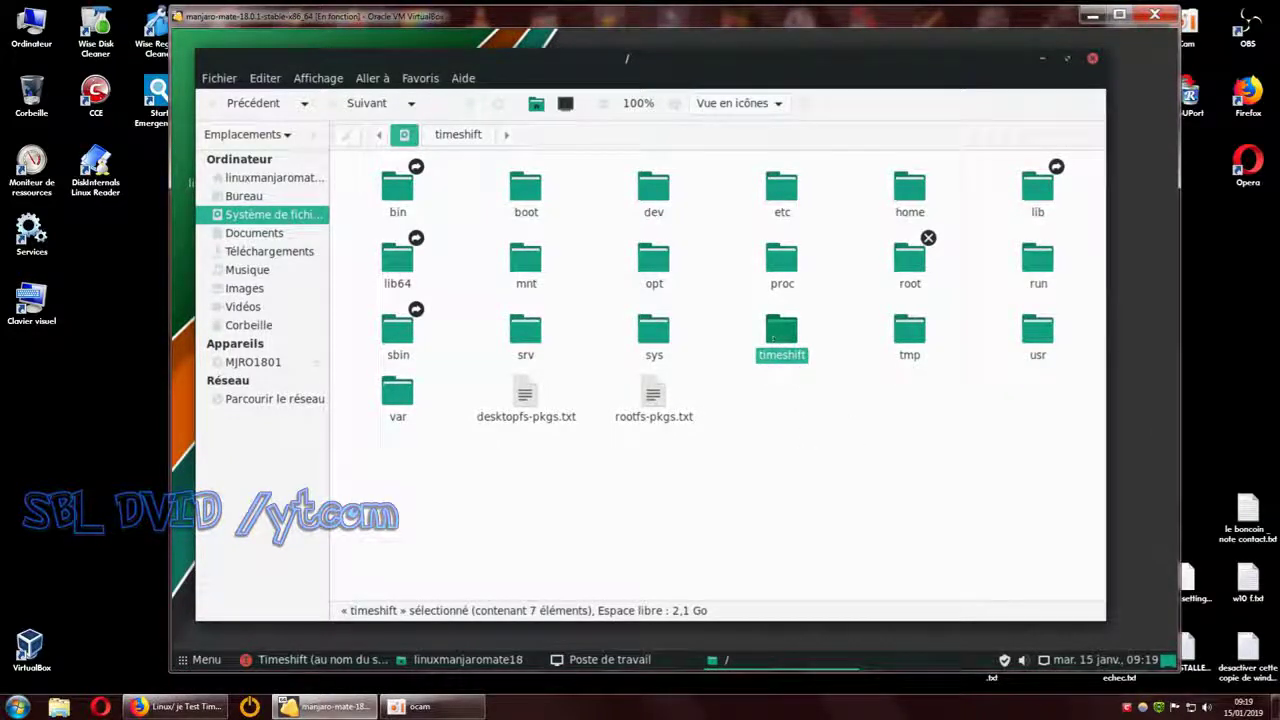
pyautogui.rightClick(781, 334)
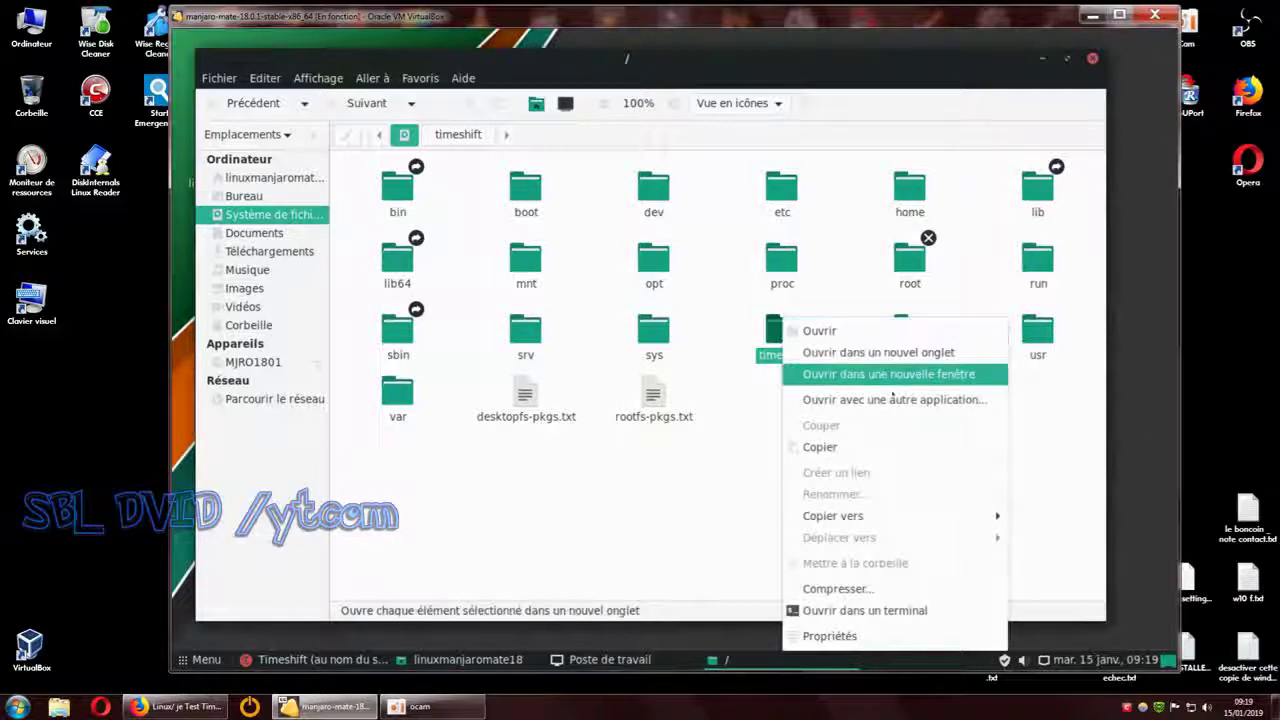
pyautogui.click(734, 468)
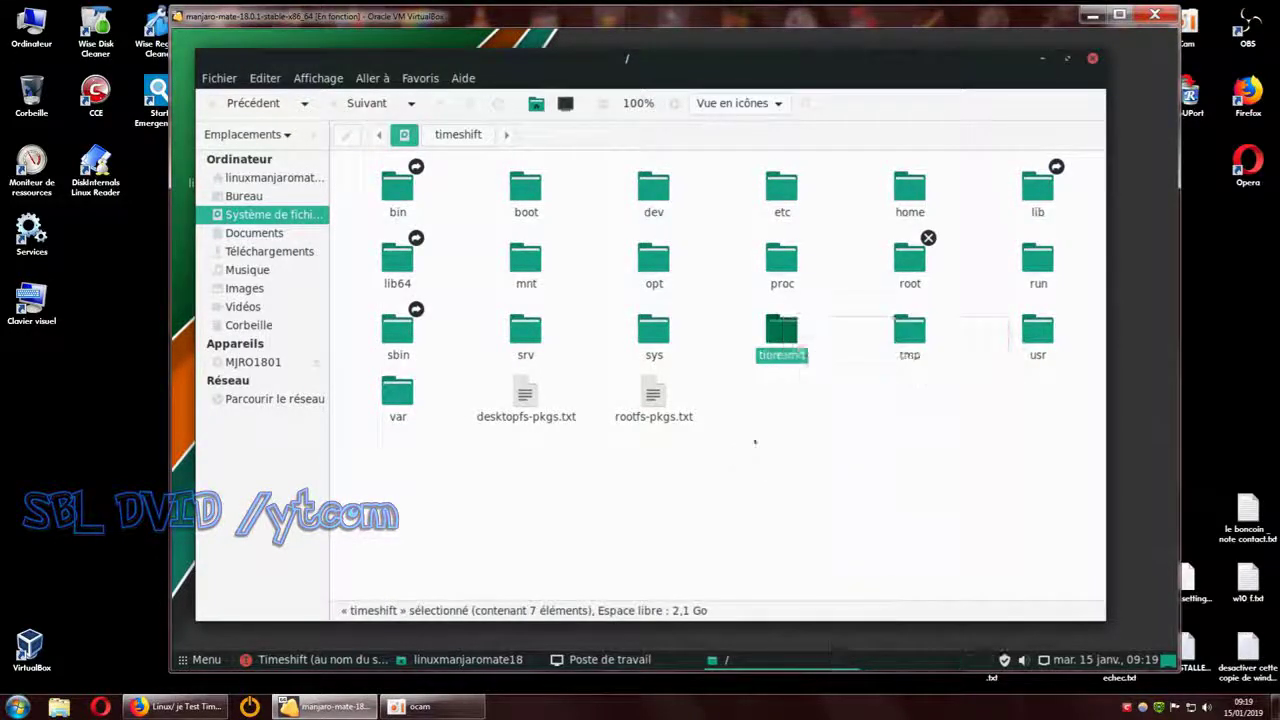
# - Compare the actions offered for the file system root itself and for its proc folder
pyautogui.click(810, 430)
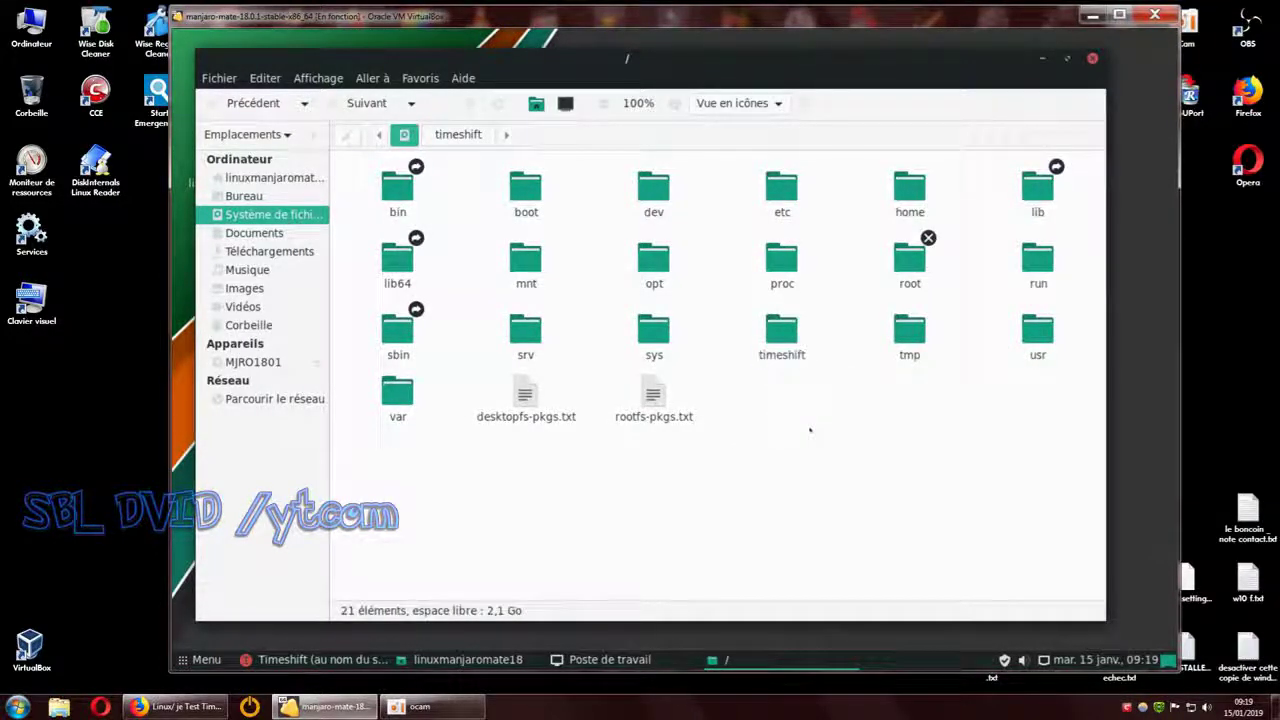
pyautogui.rightClick(824, 430)
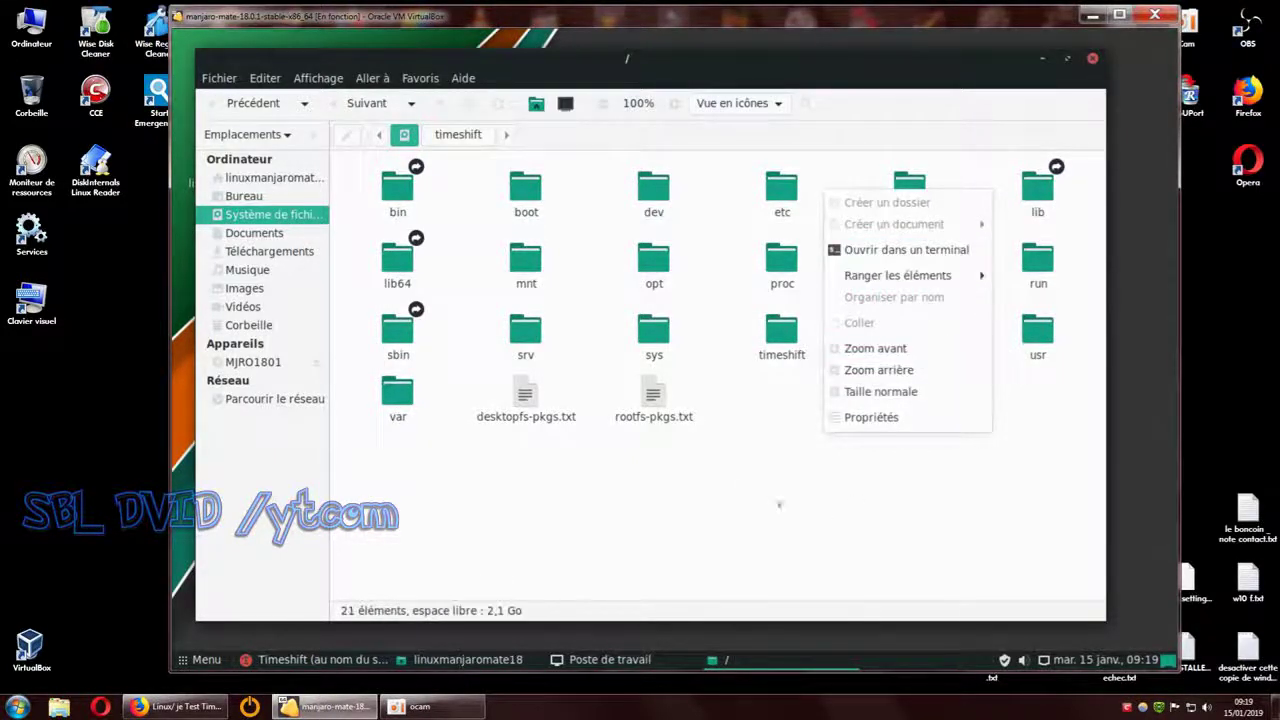
pyautogui.click(820, 449)
pyautogui.rightClick(776, 264)
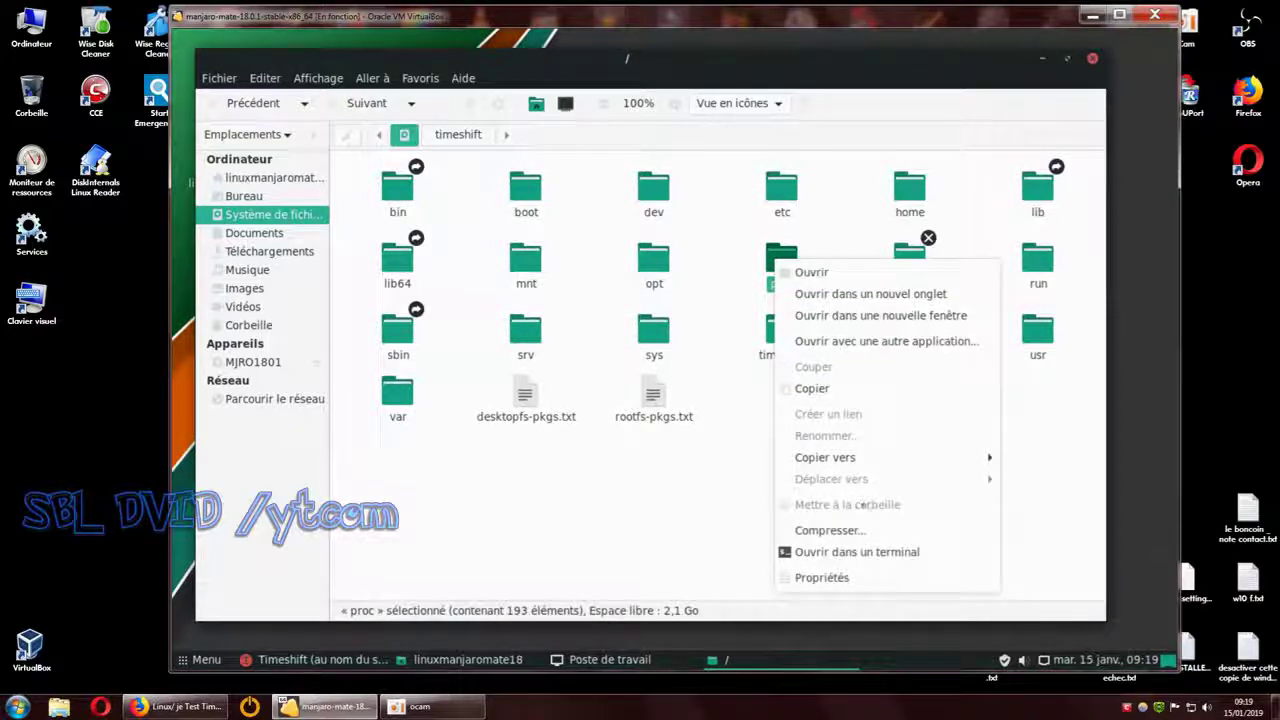
pyautogui.click(715, 512)
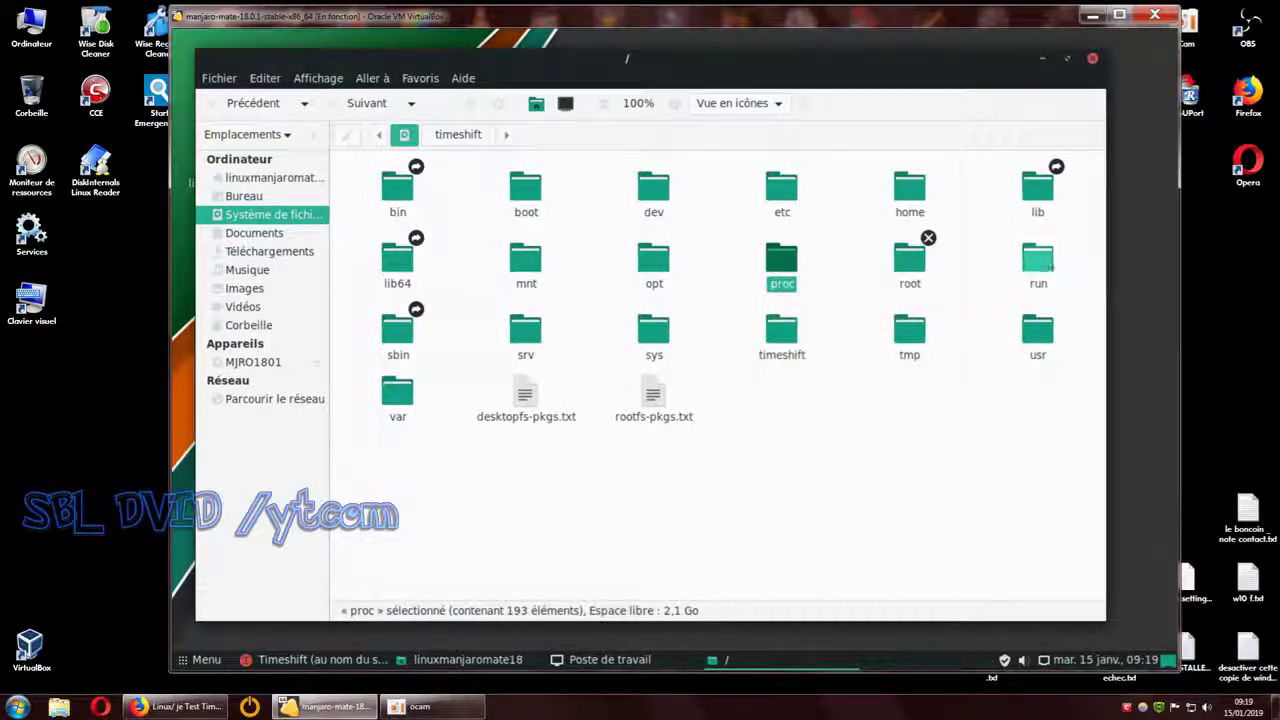
# - Open the home folder, view the actions available for the user's folder, and return to the file system root
pyautogui.doubleClick(909, 190)
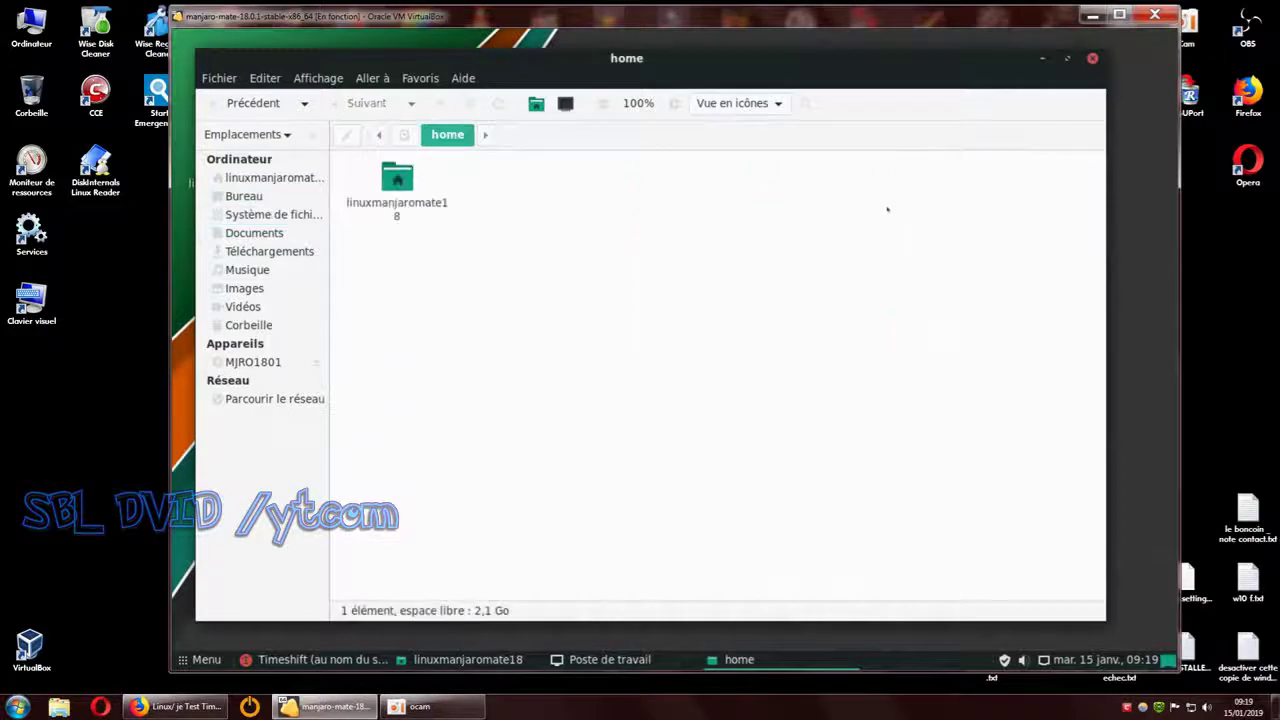
pyautogui.rightClick(397, 184)
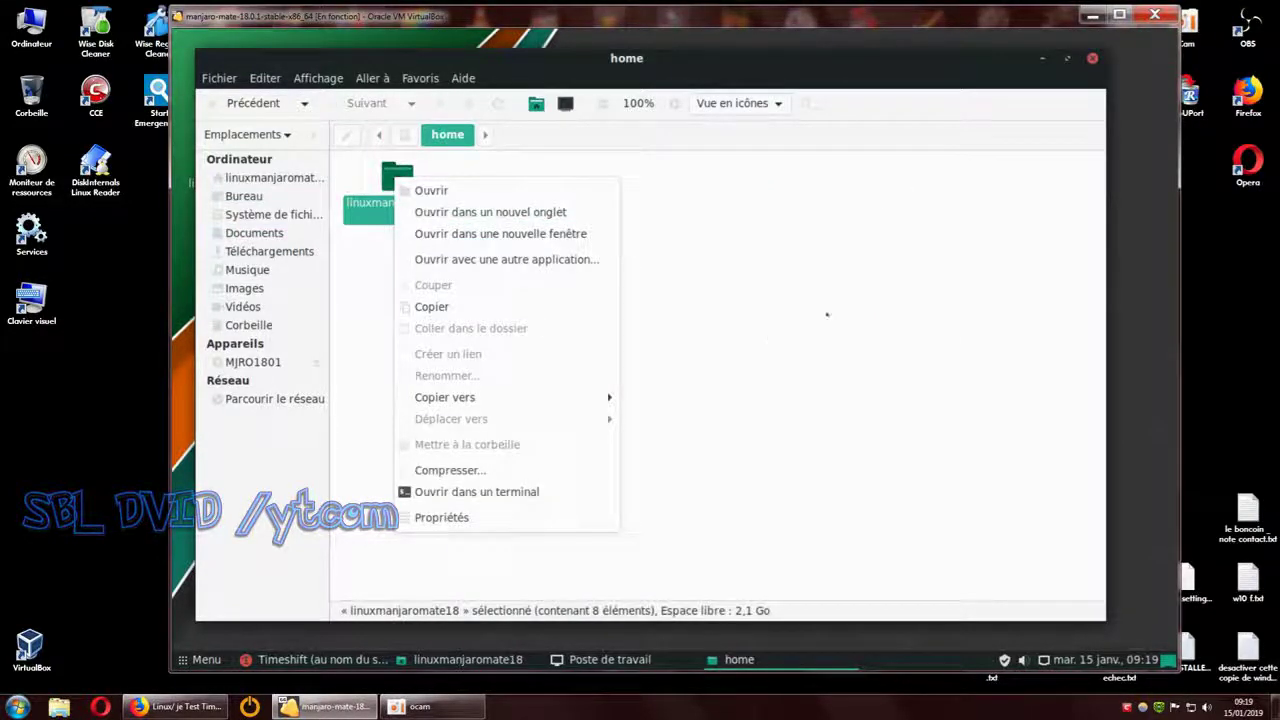
pyautogui.click(829, 314)
pyautogui.click(209, 105)
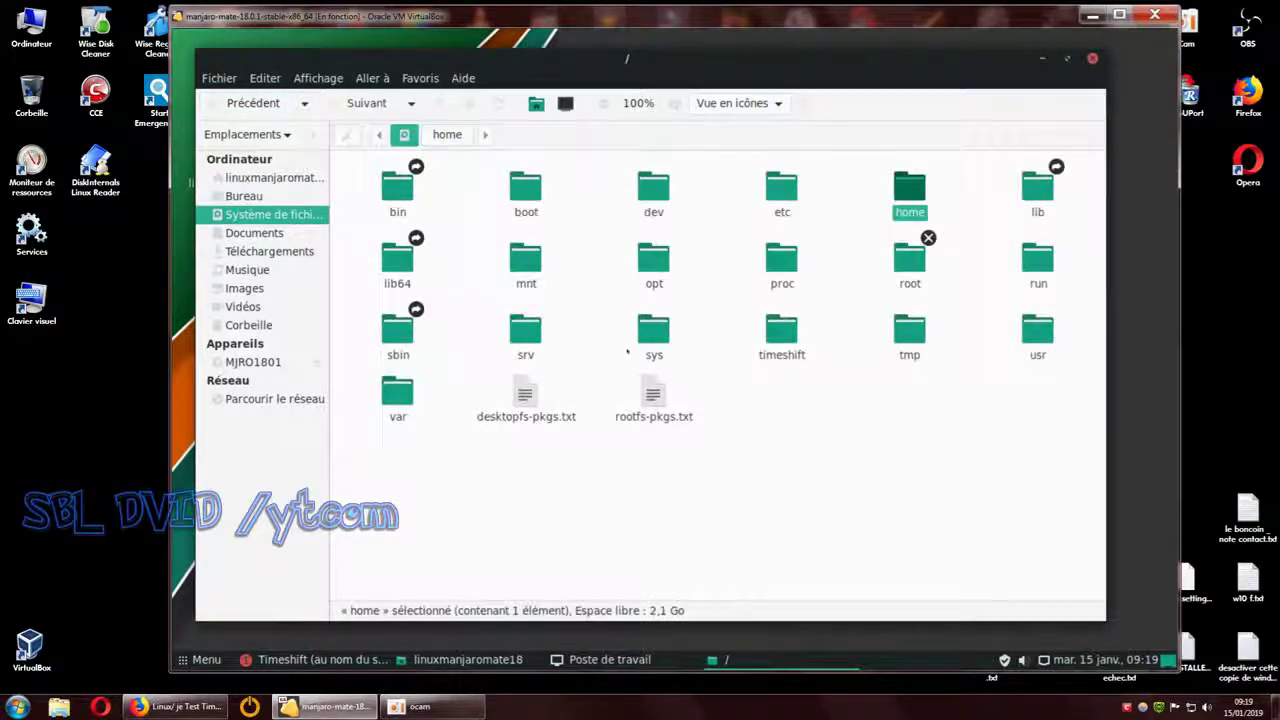
# - View the actions available in the file system root and for its tmp folder
pyautogui.rightClick(846, 425)
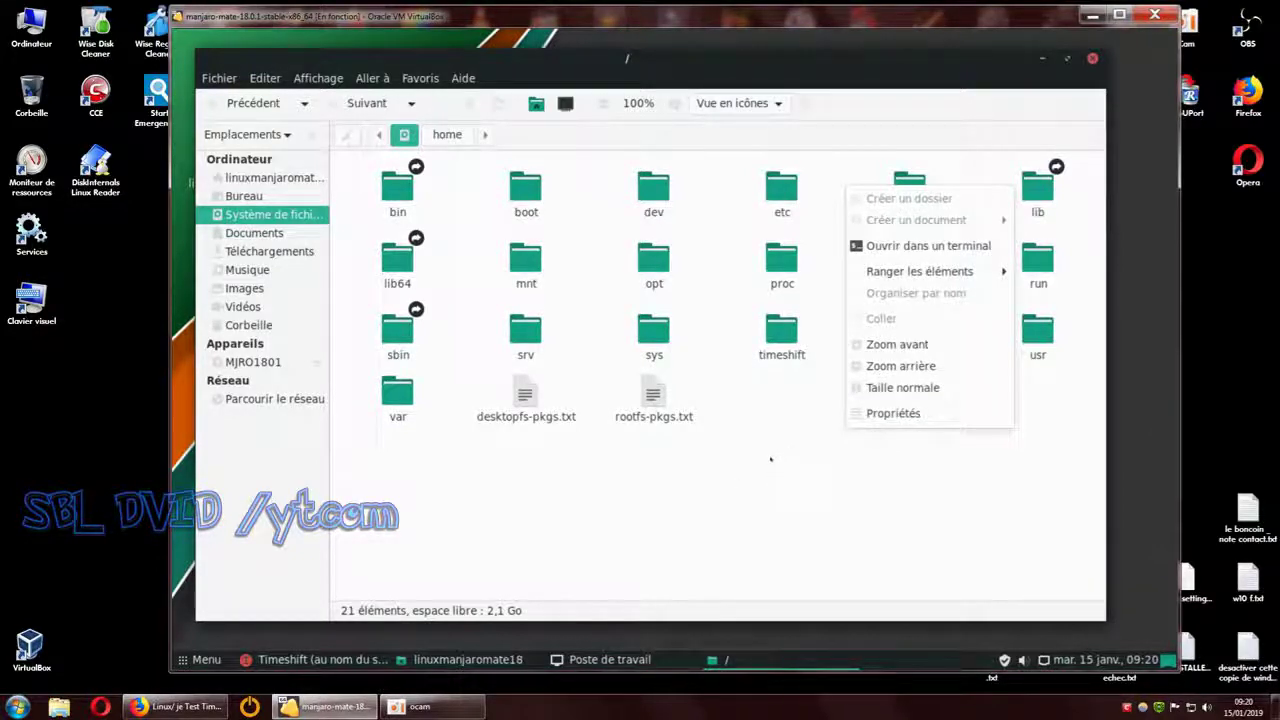
pyautogui.click(717, 434)
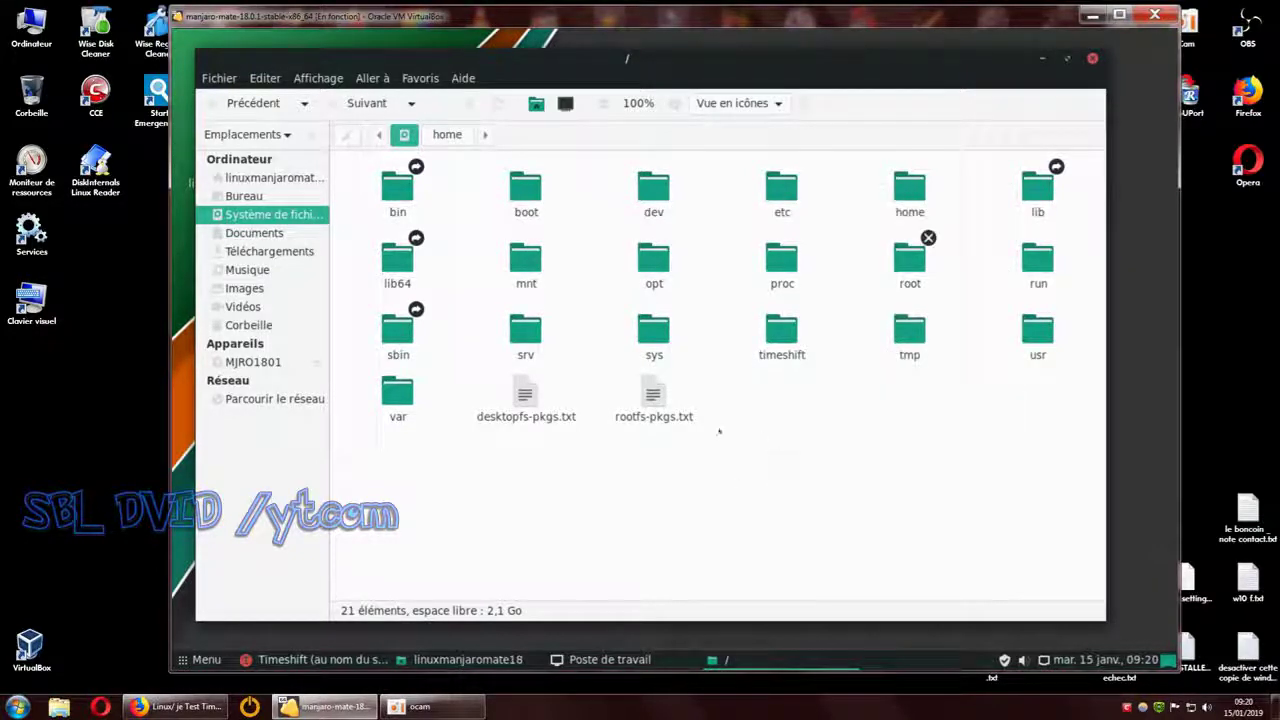
pyautogui.rightClick(912, 335)
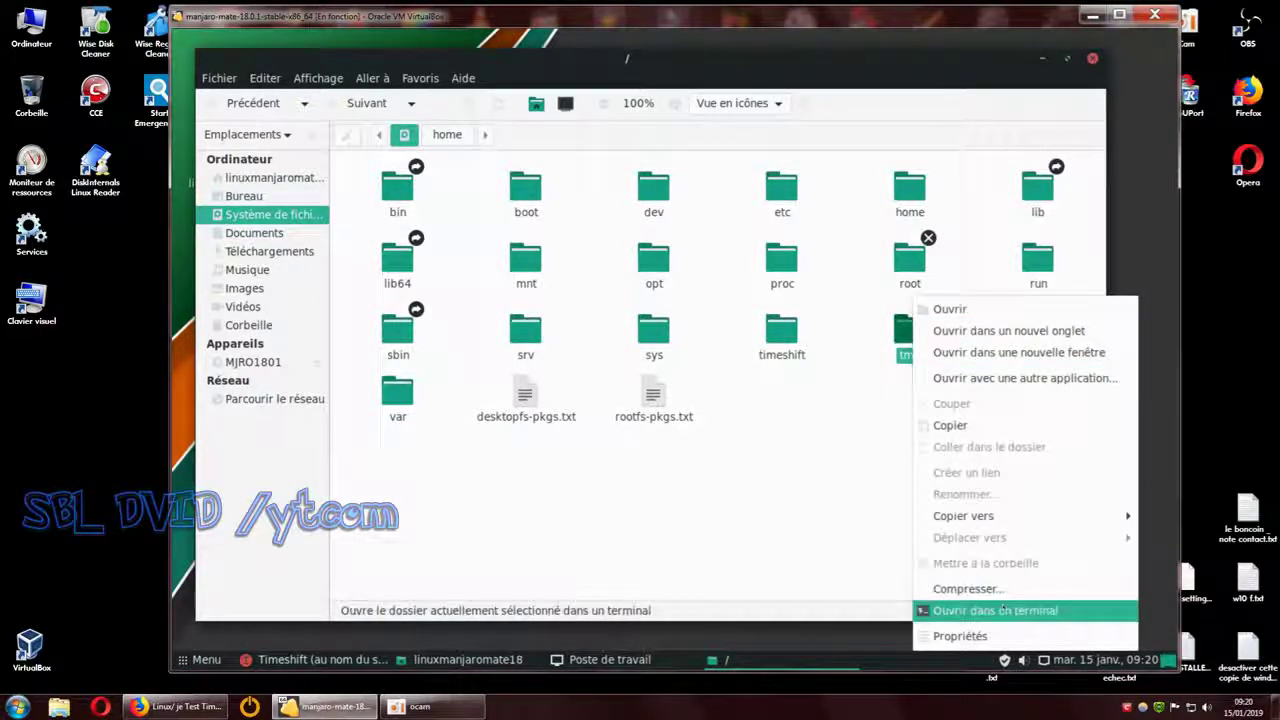
pyautogui.click(794, 436)
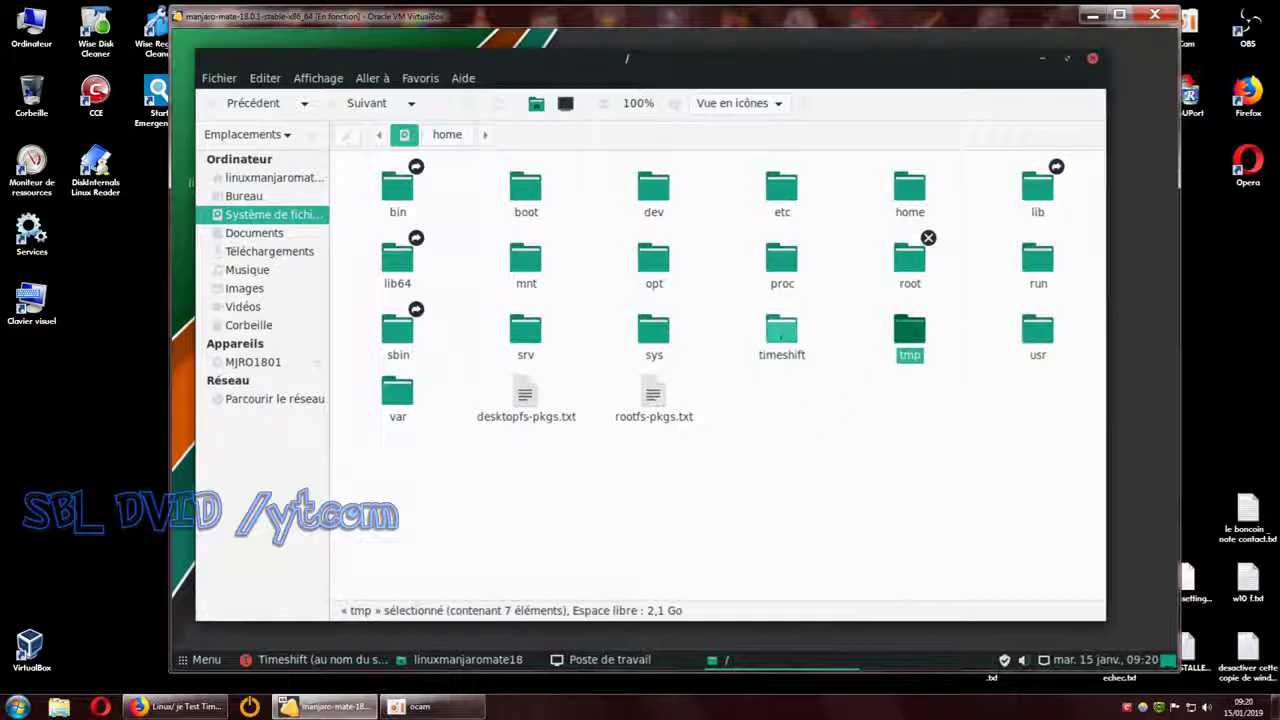
# - Point out the timeshift folder in the file system root by selecting it, and move the file manager window aside
pyautogui.click(775, 333)
pyautogui.click(974, 420)
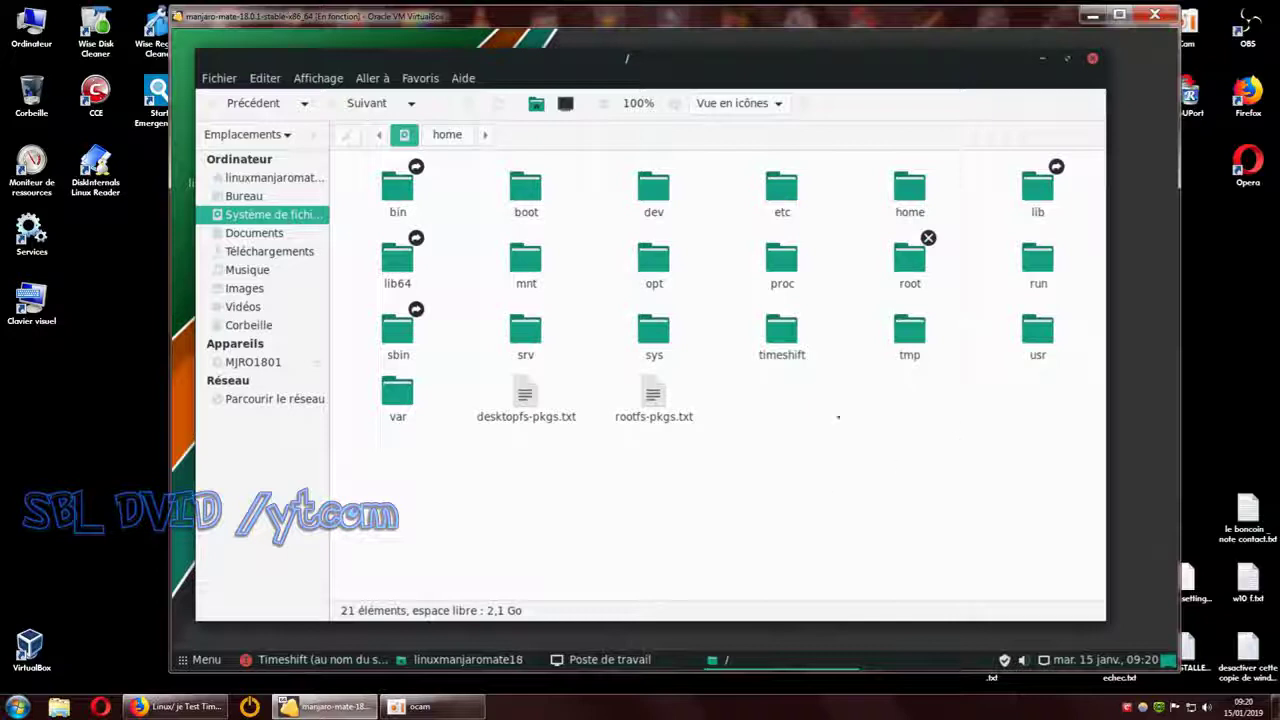
pyautogui.click(780, 333)
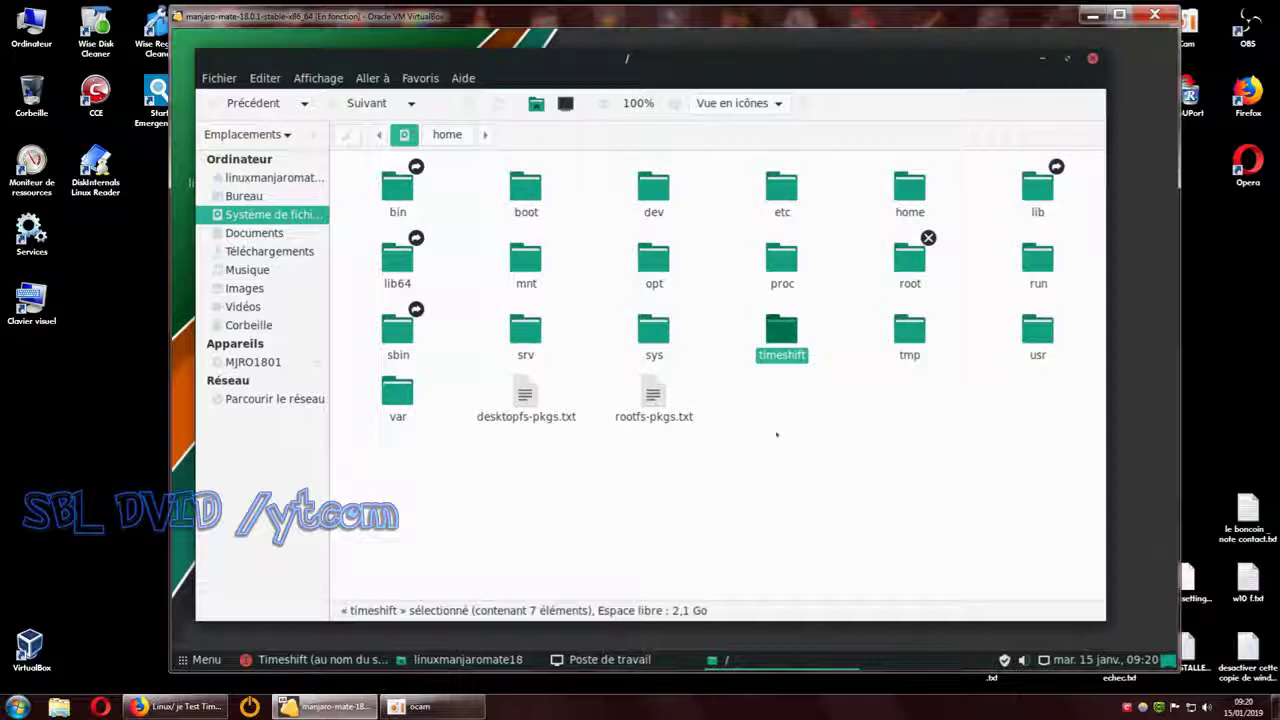
pyautogui.click(818, 410)
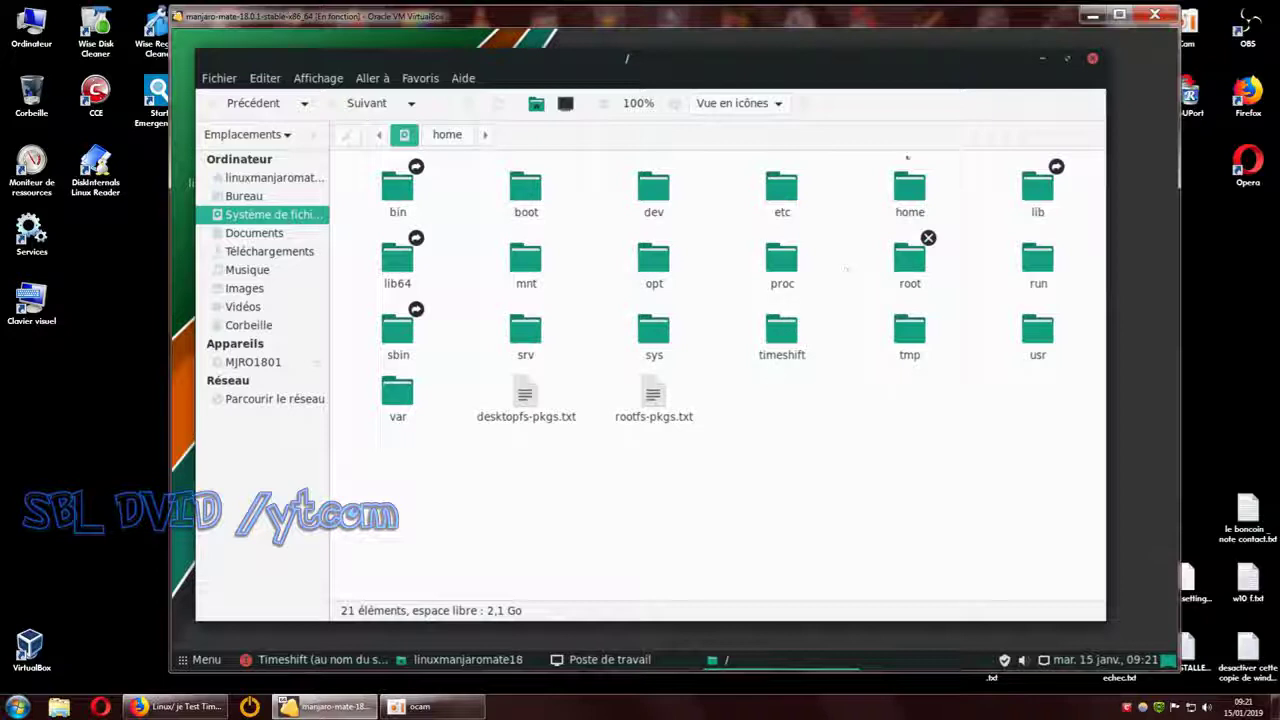
pyautogui.moveTo(845, 63); pyautogui.dragTo(889, 62)
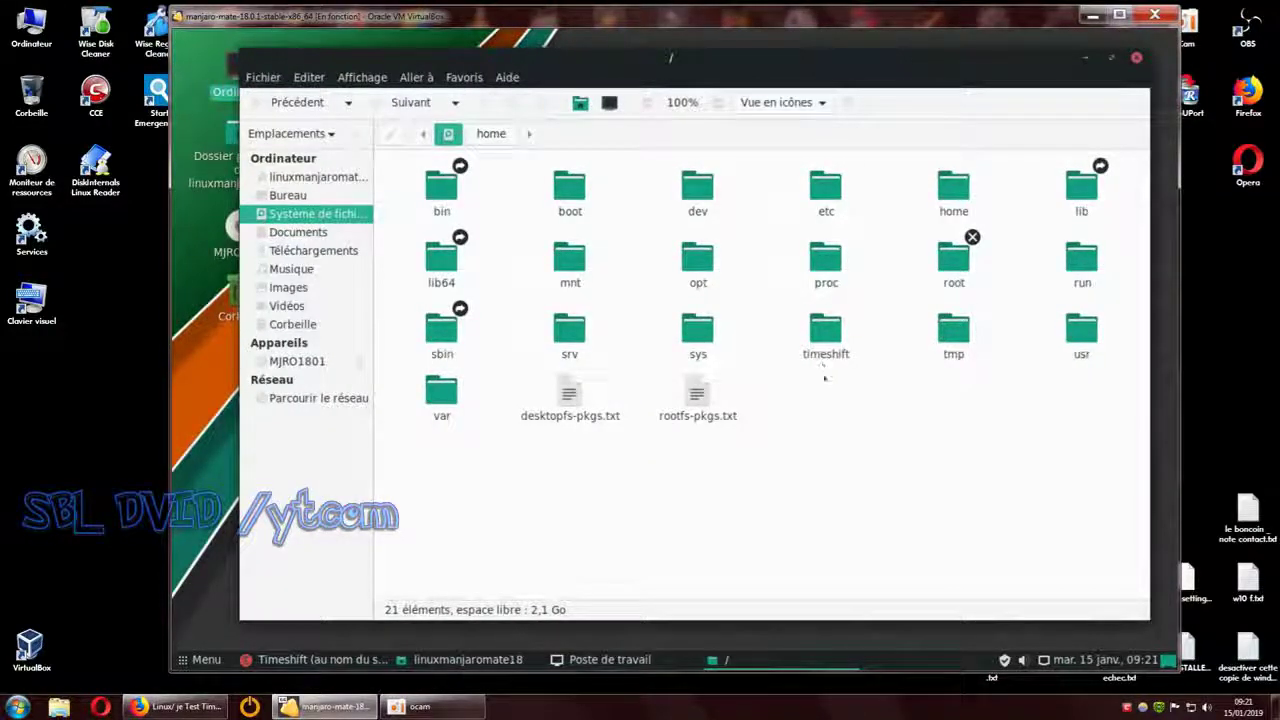
pyautogui.click(826, 330)
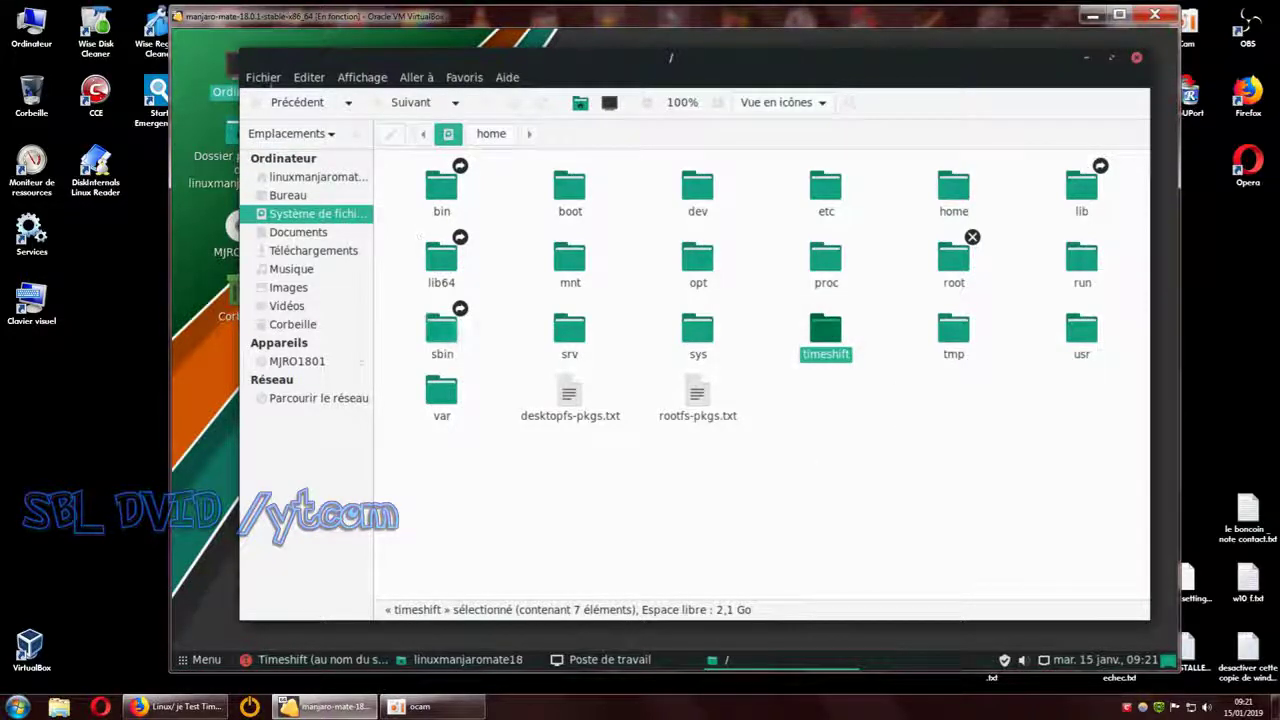
# - Close all the file manager windows and open the Timeshift settings
pyautogui.click(253, 103)
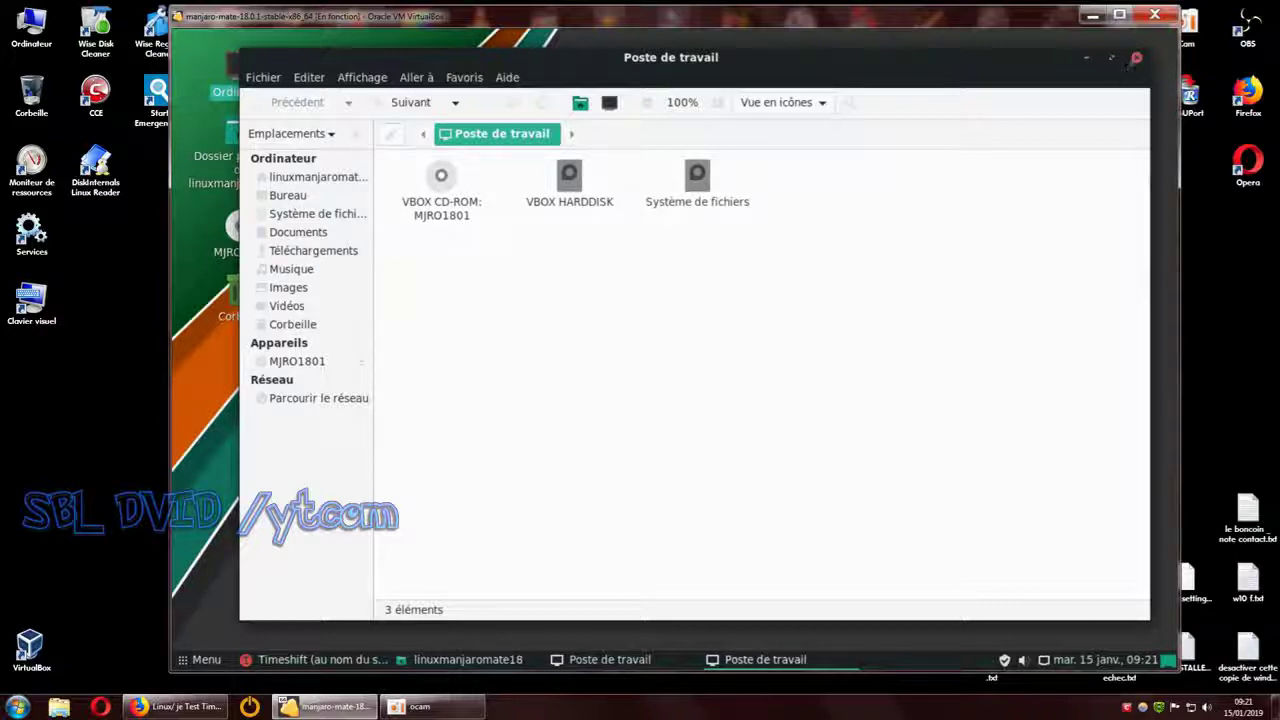
pyautogui.click(1136, 57)
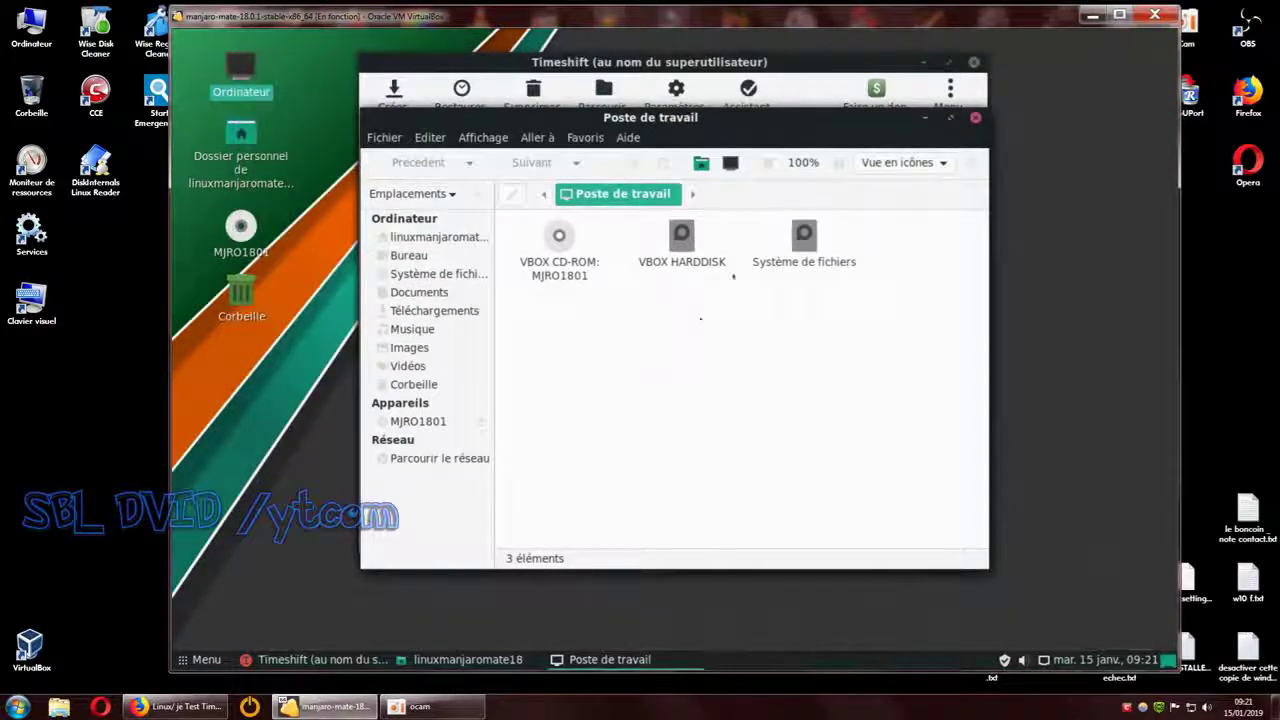
pyautogui.hotkey('alt', 'Home')
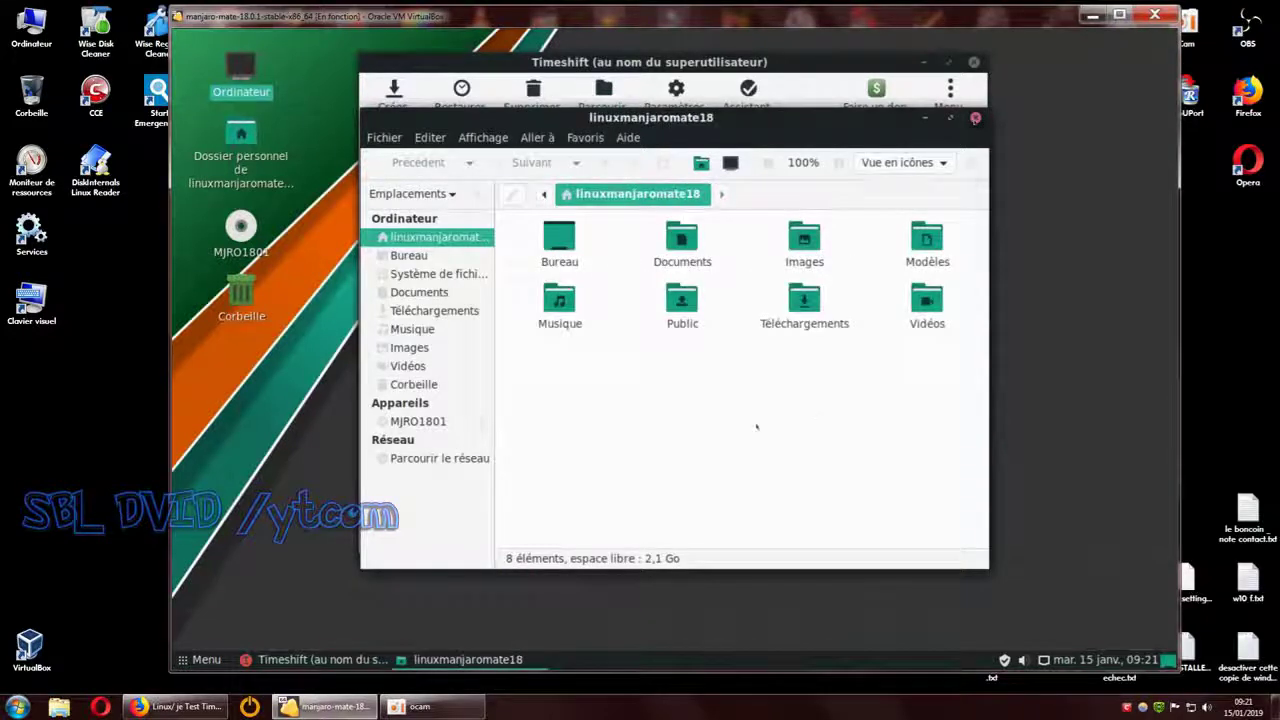
pyautogui.click(975, 118)
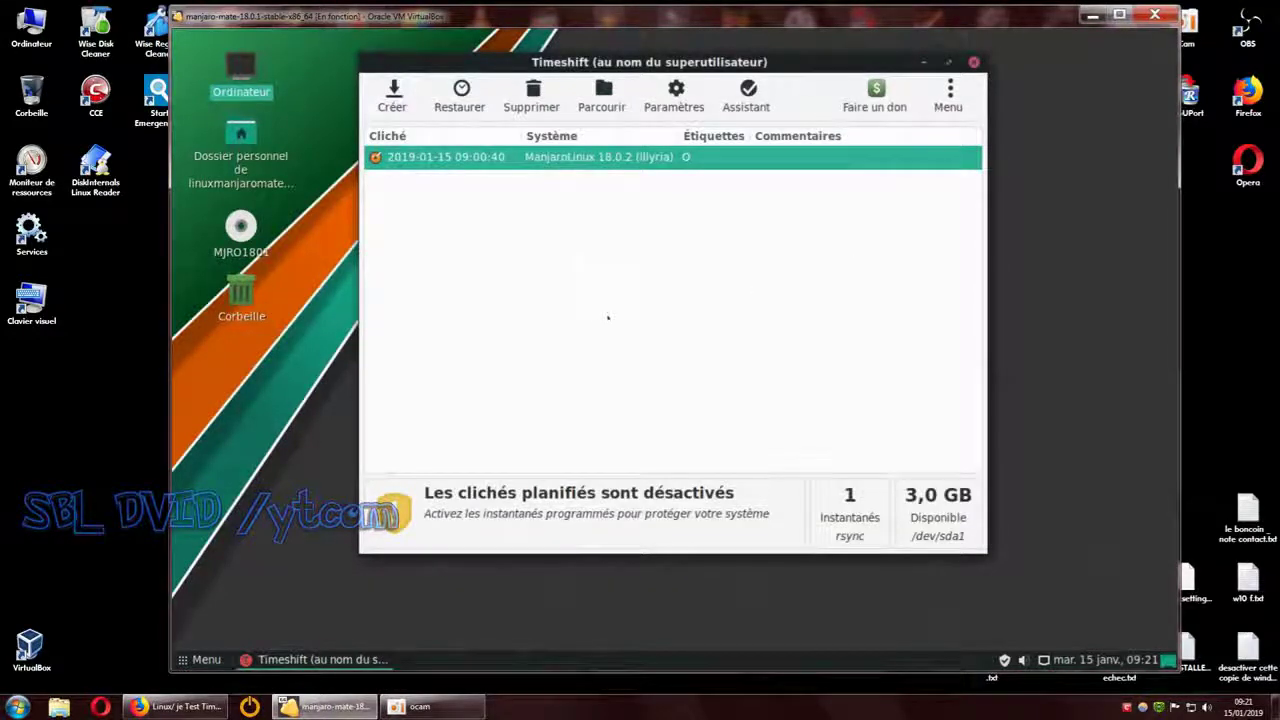
pyautogui.click(676, 96)
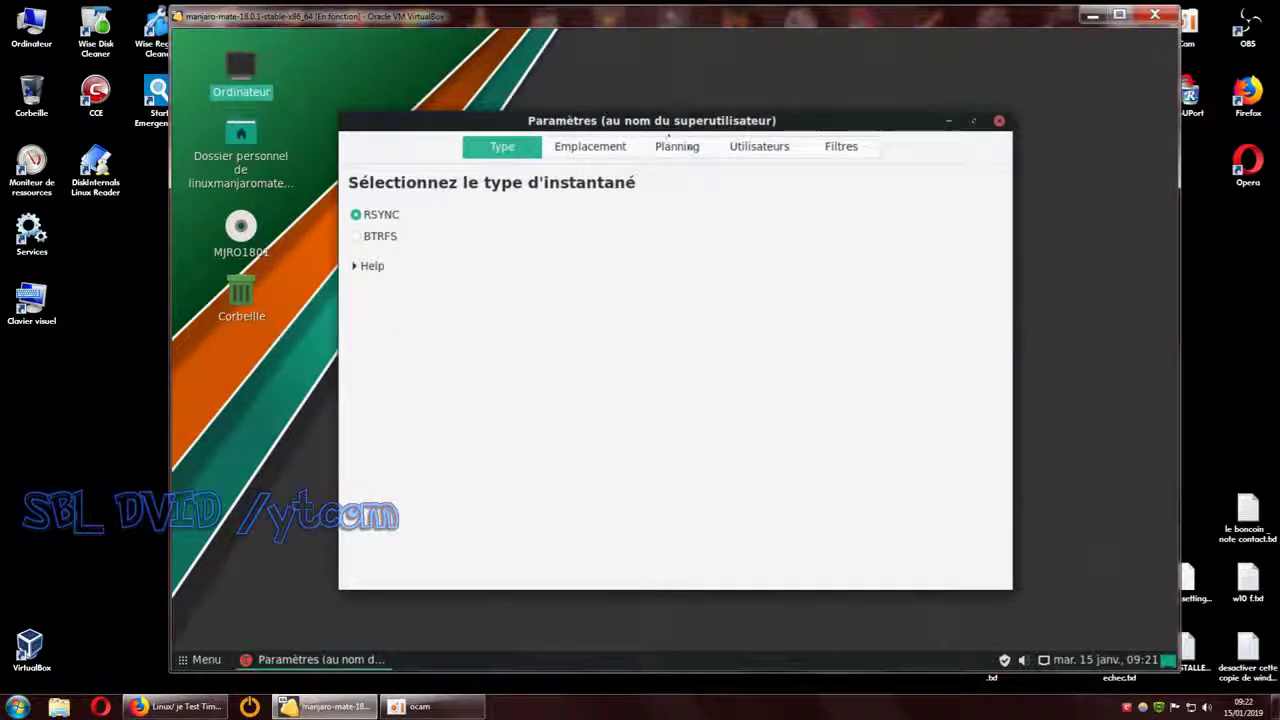
# - Review the scheduled snapshot levels in the Timeshift settings twice, closing the settings each time
pyautogui.click(700, 156)
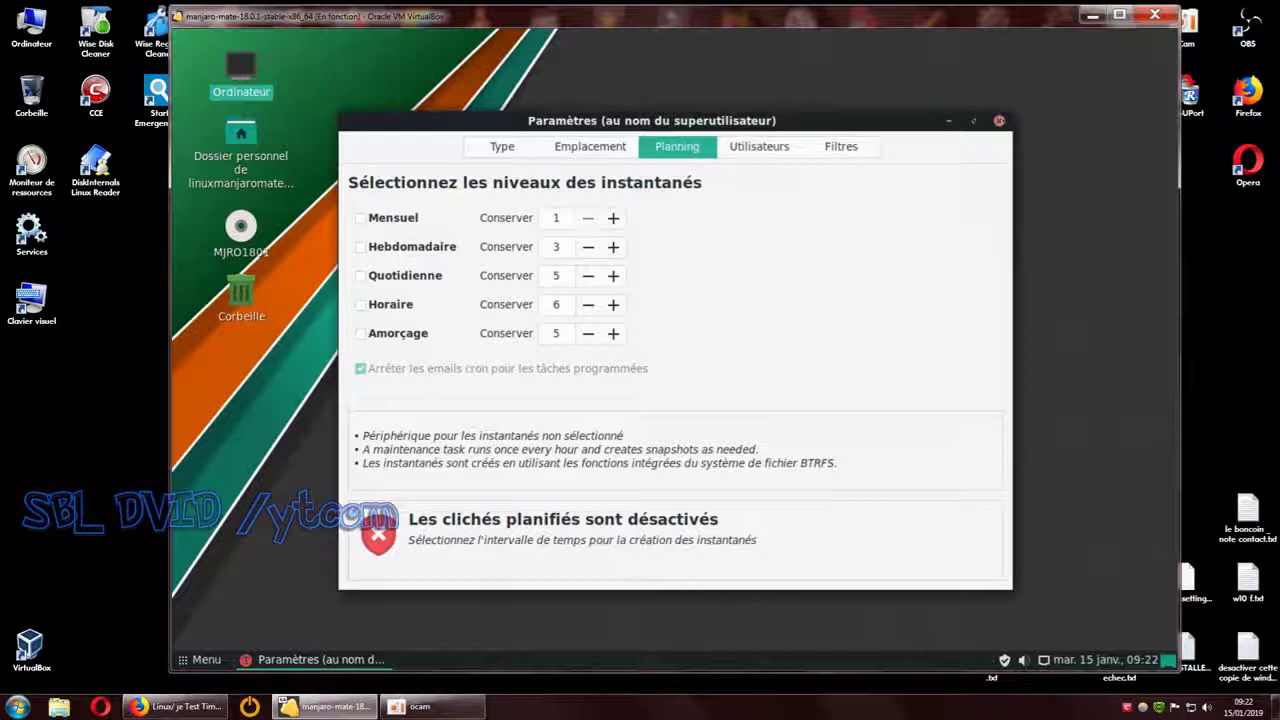
pyautogui.click(998, 120)
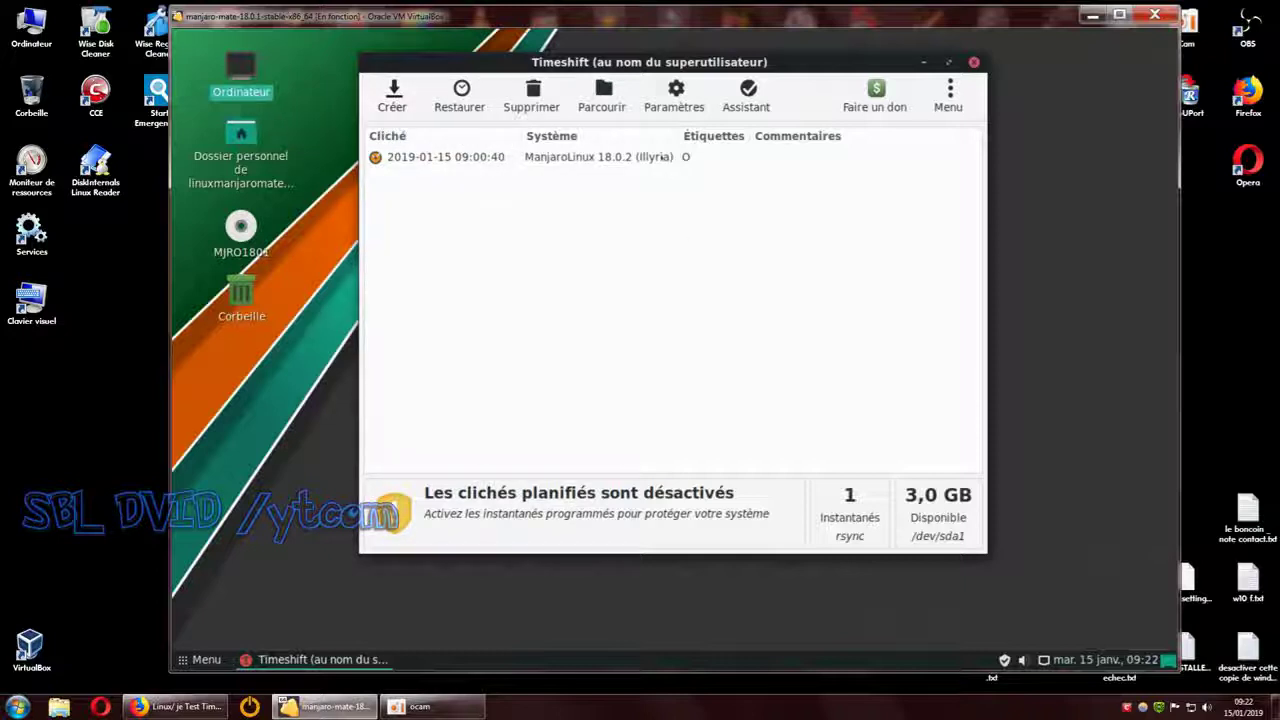
pyautogui.click(675, 92)
pyautogui.click(677, 147)
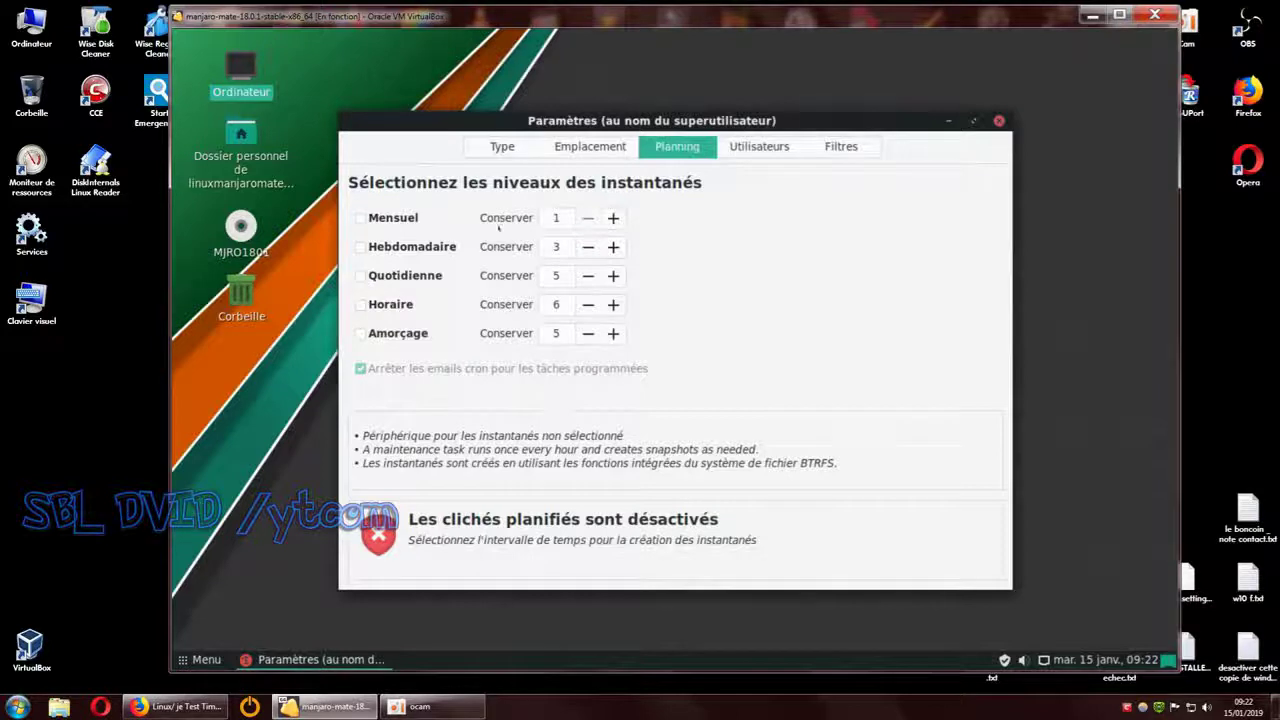
pyautogui.click(998, 120)
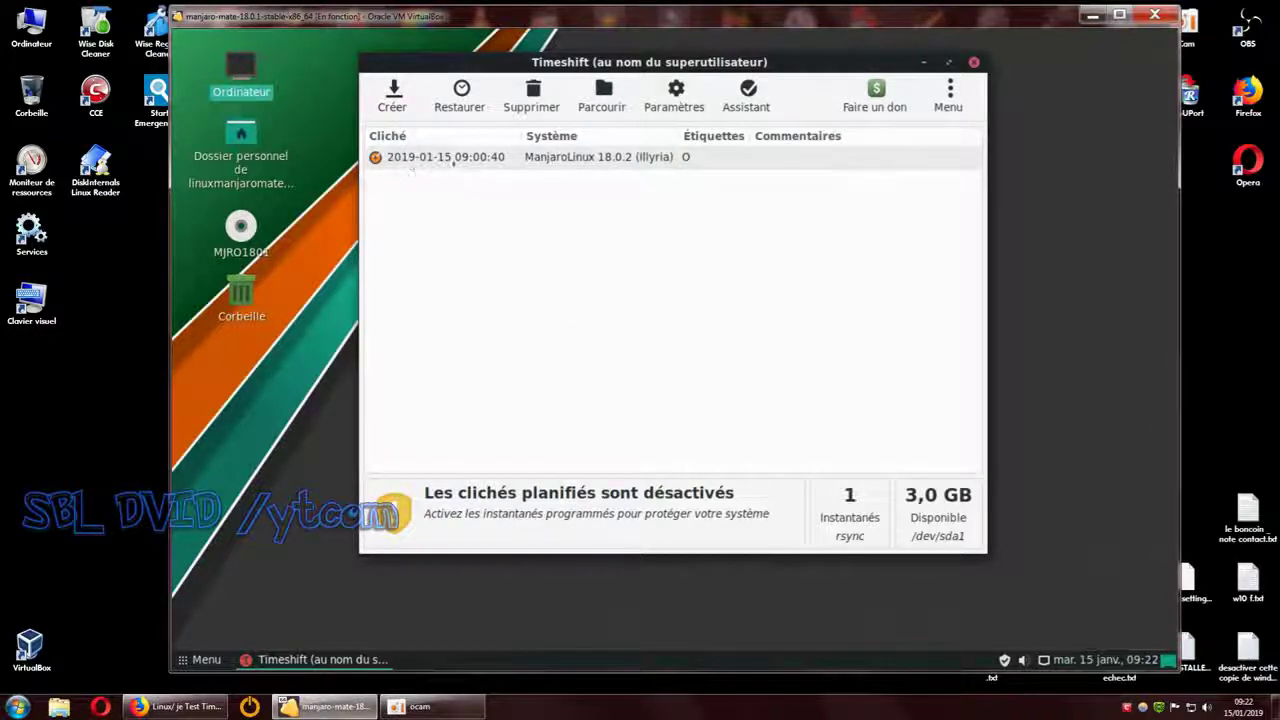
# - Select the snapshot in Timeshift, point out the timeshift folder in the file system root, and close the file manager
pyautogui.click(452, 160)
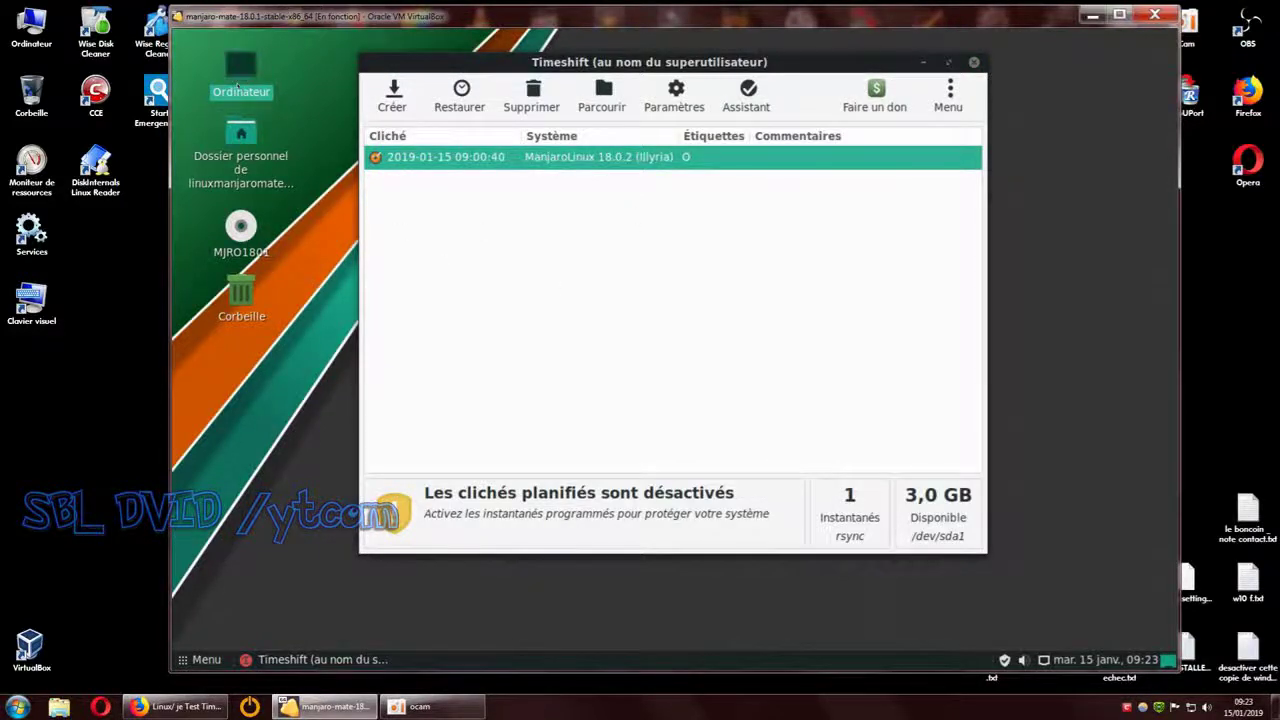
pyautogui.doubleClick(804, 238)
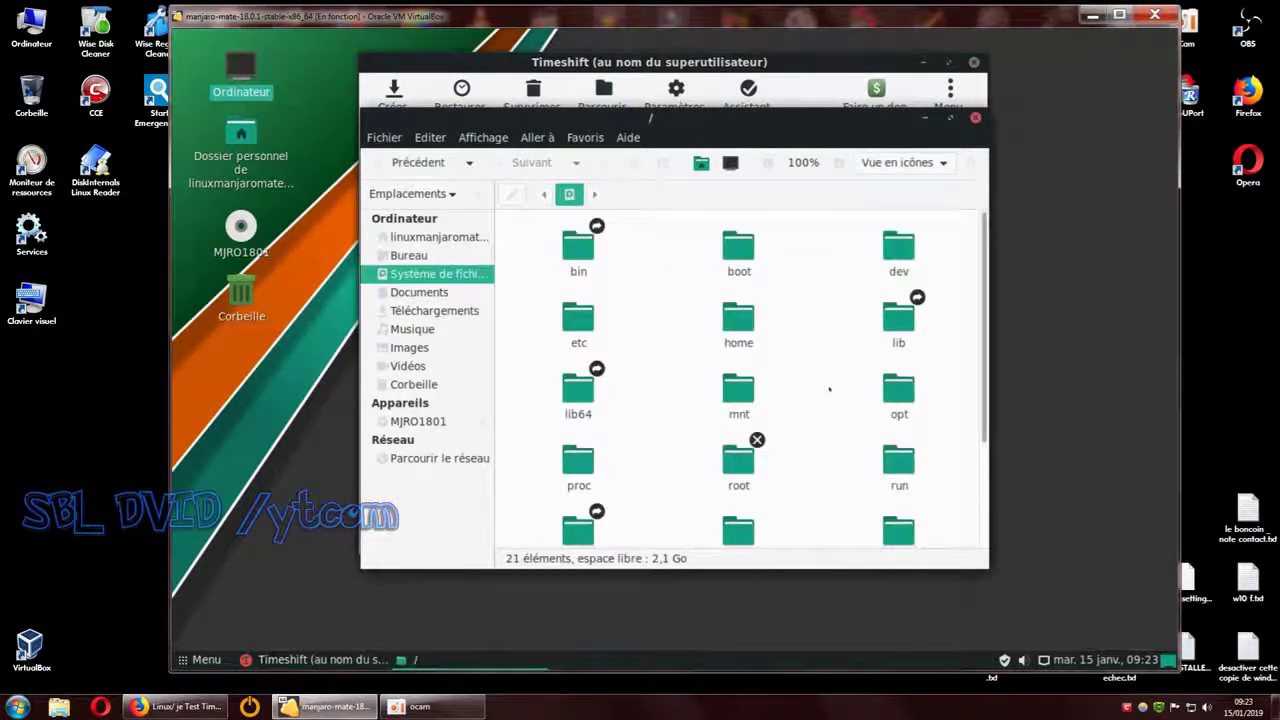
pyautogui.scroll(-3, 857, 375)
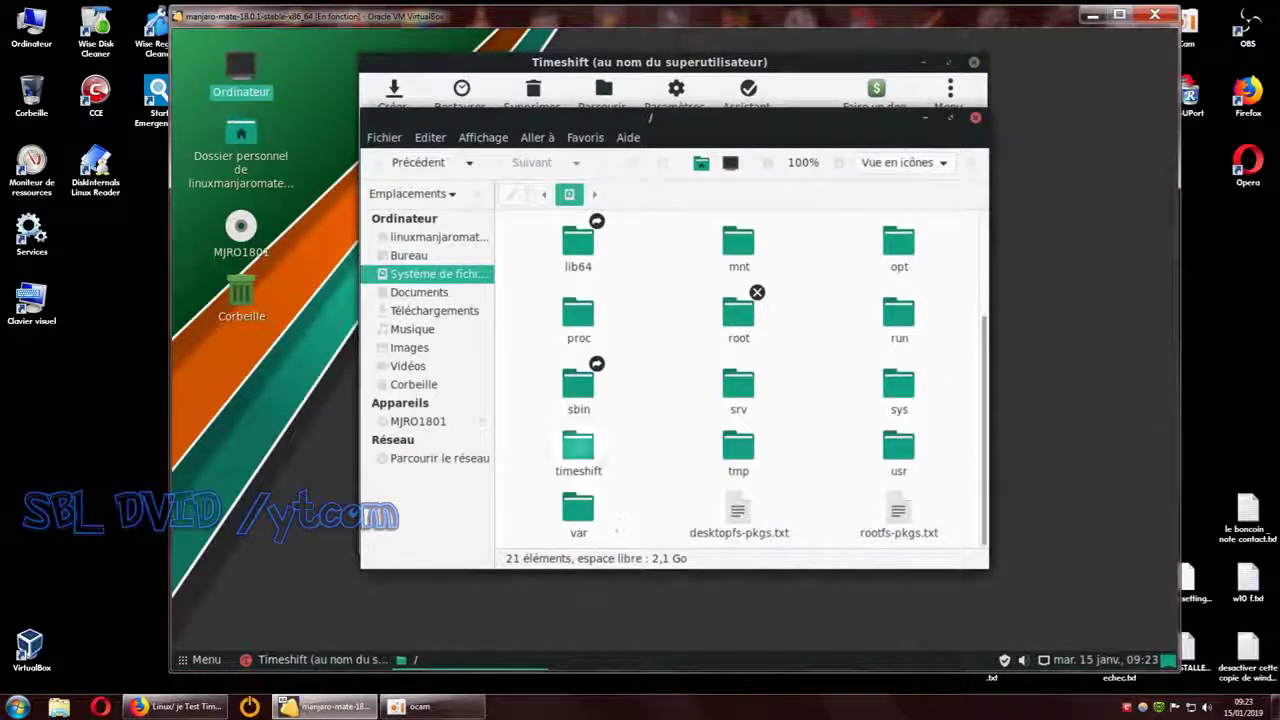
pyautogui.click(570, 449)
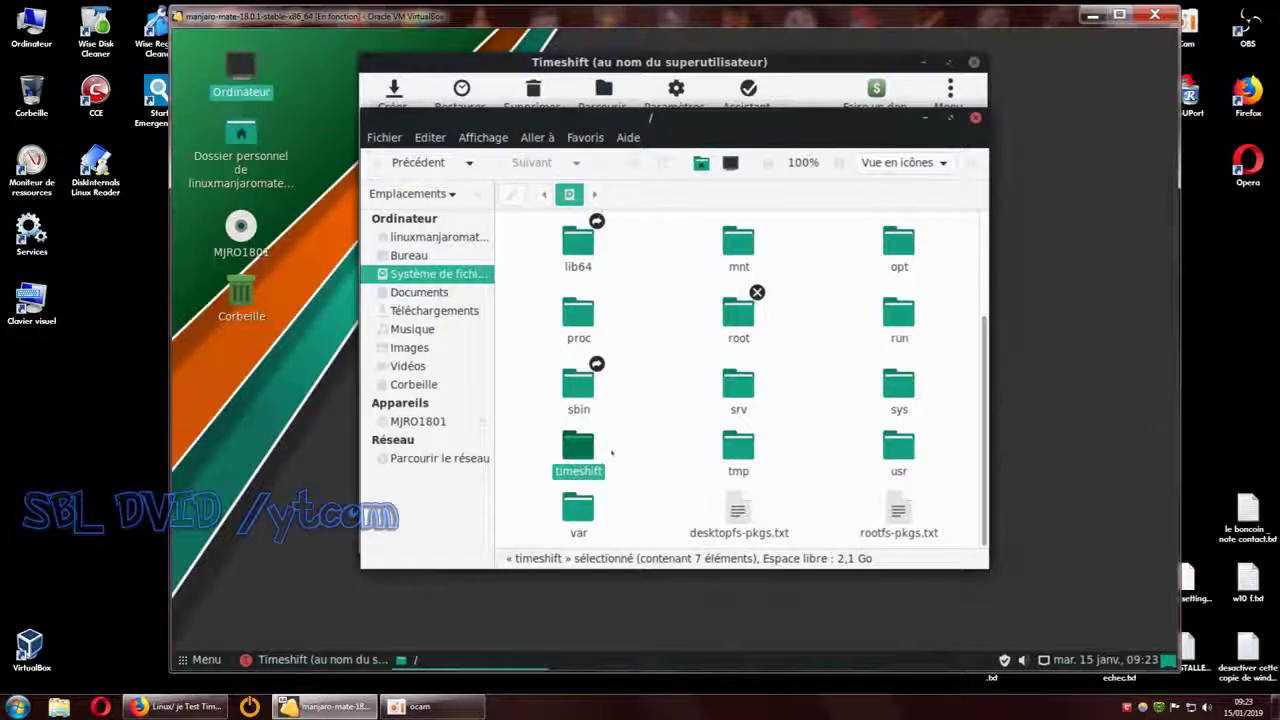
pyautogui.click(975, 117)
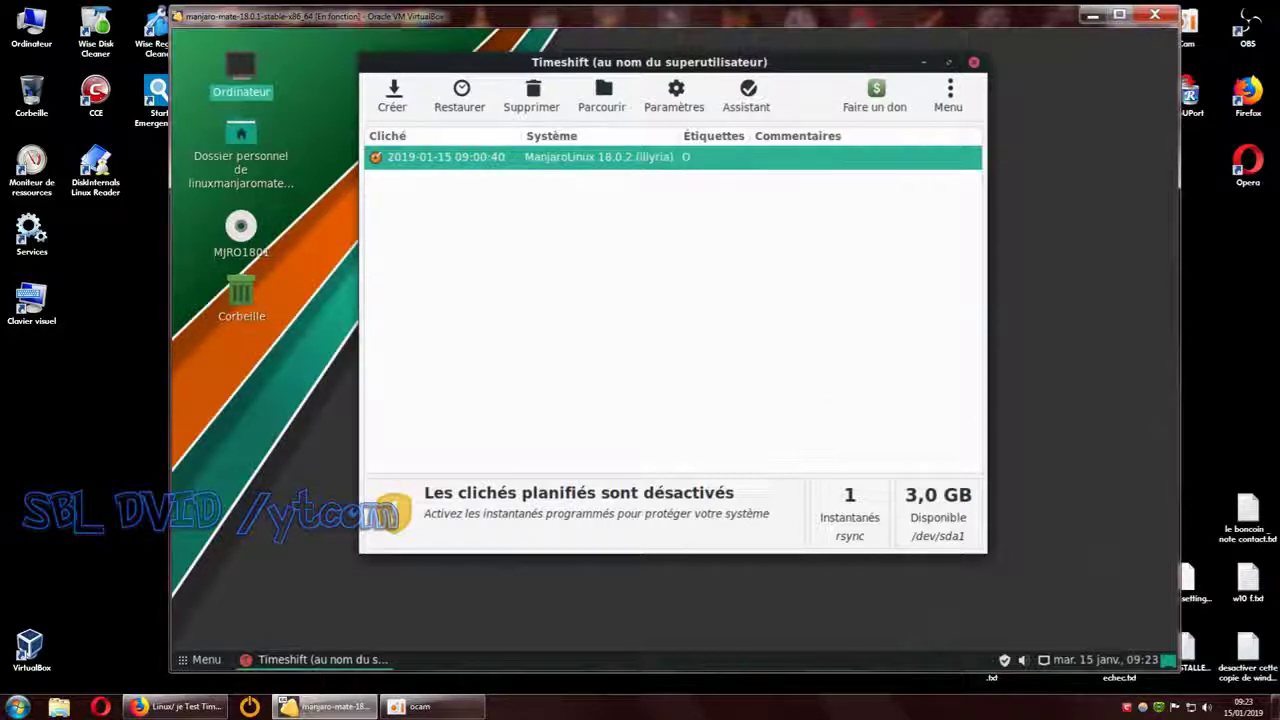
# - Reposition the Timeshift window and open the inclusion/exclusion patterns in its settings
pyautogui.moveTo(850, 65); pyautogui.dragTo(913, 314)
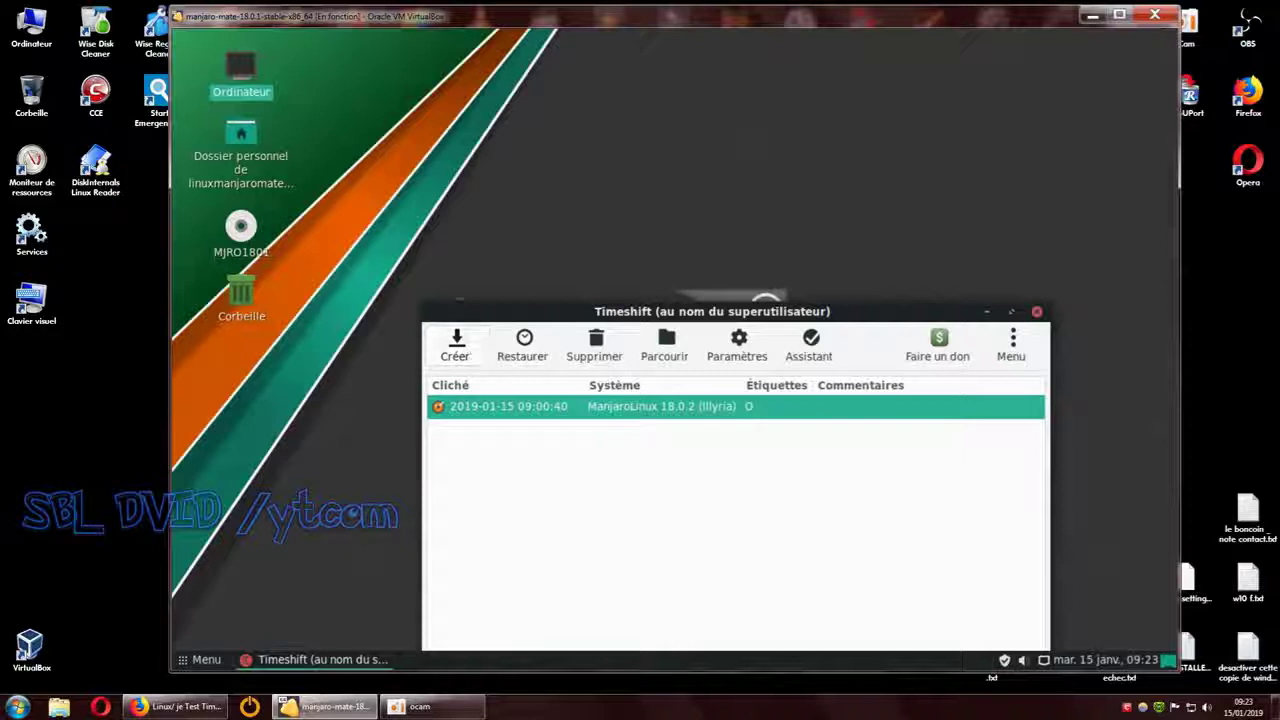
pyautogui.moveTo(912, 315); pyautogui.dragTo(888, 113)
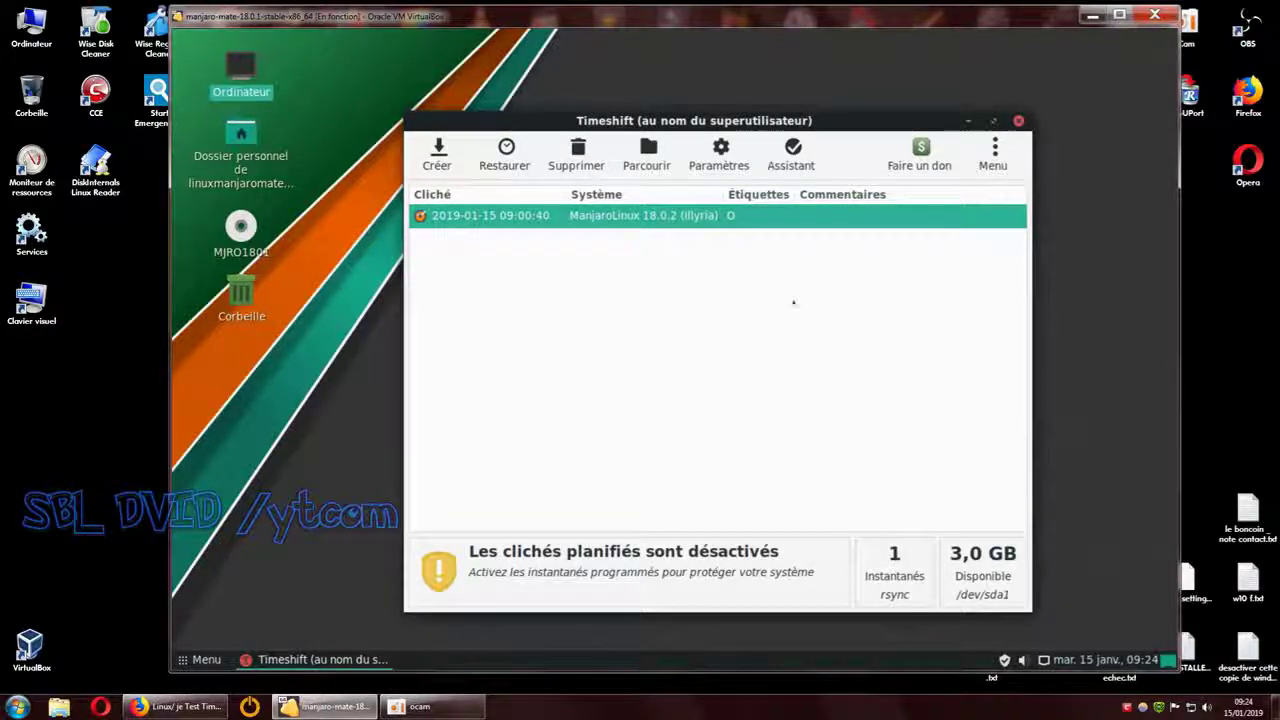
pyautogui.click(719, 152)
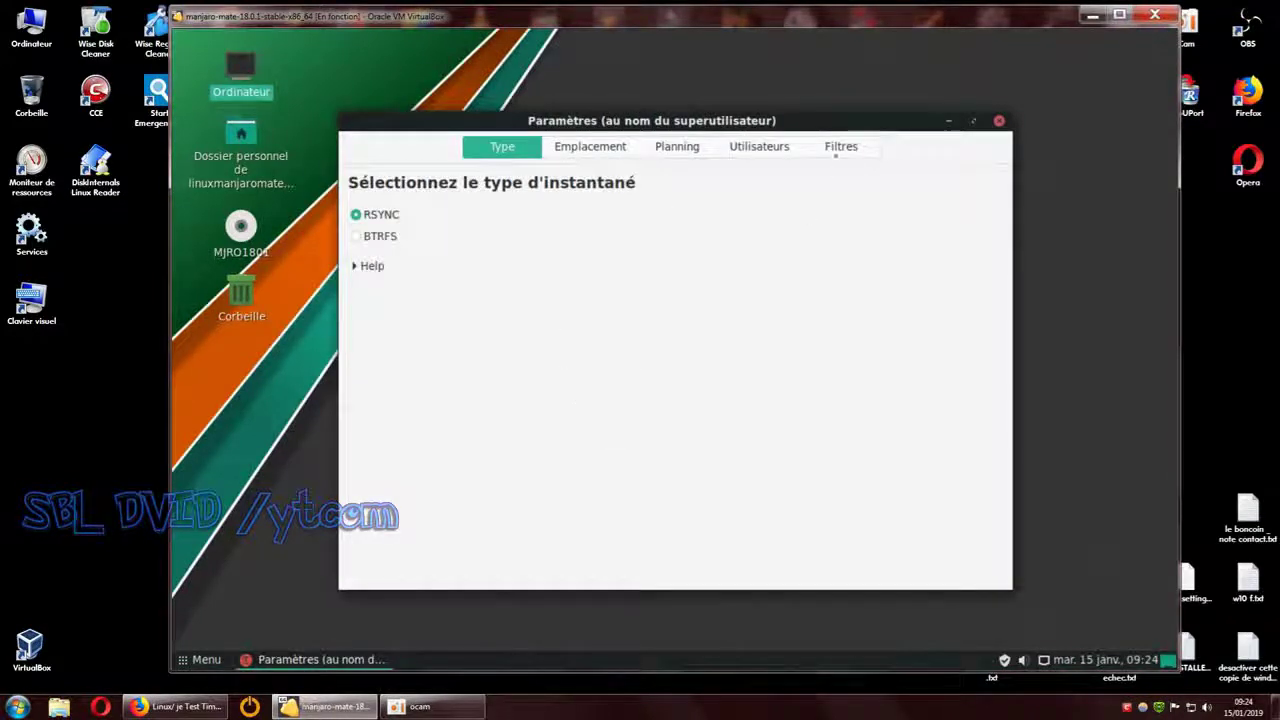
pyautogui.click(841, 146)
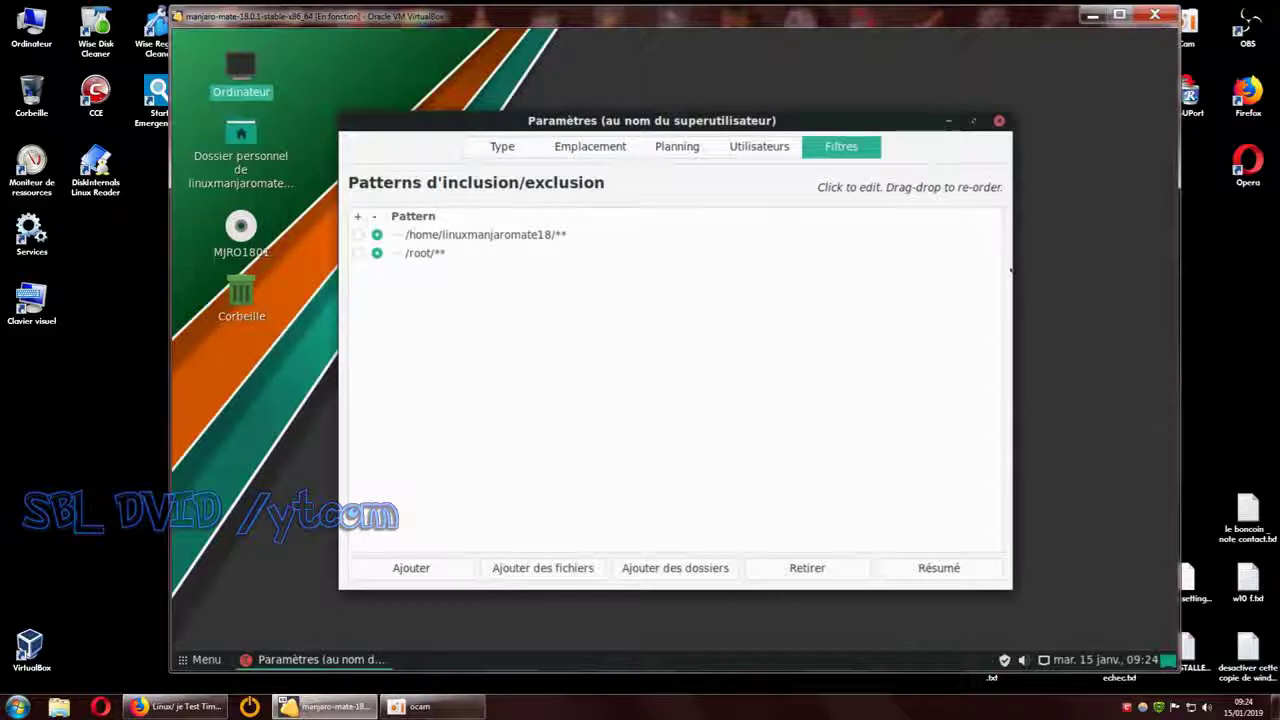
# - Widen the settings window and switch the user's home folder and /root/** patterns to exclude and back to include
pyautogui.moveTo(1006, 268); pyautogui.dragTo(1135, 263)
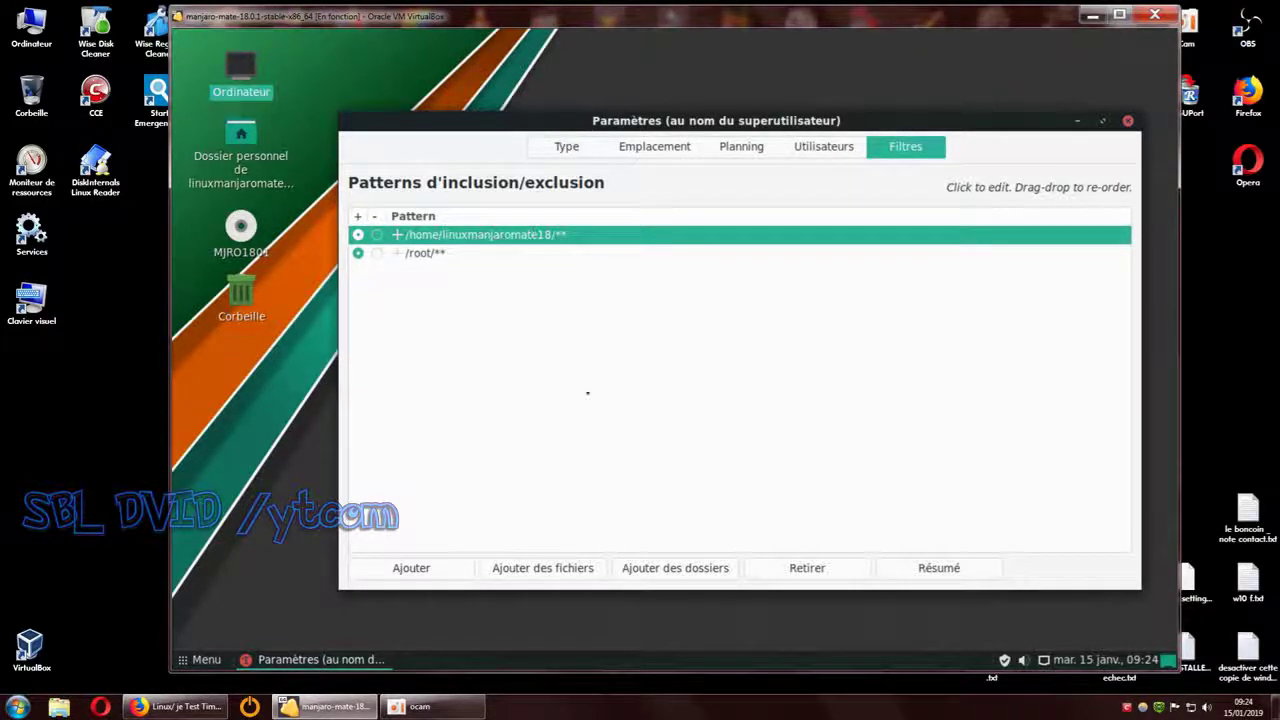
pyautogui.click(374, 216)
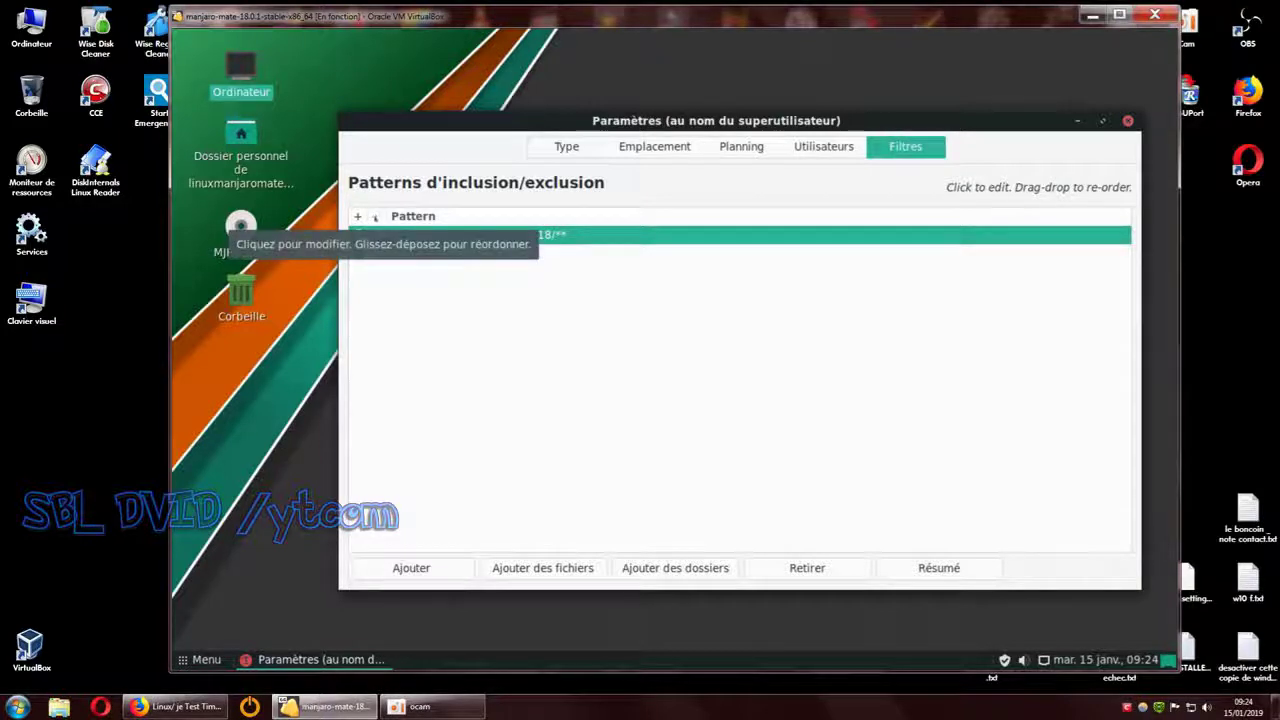
pyautogui.click(357, 217)
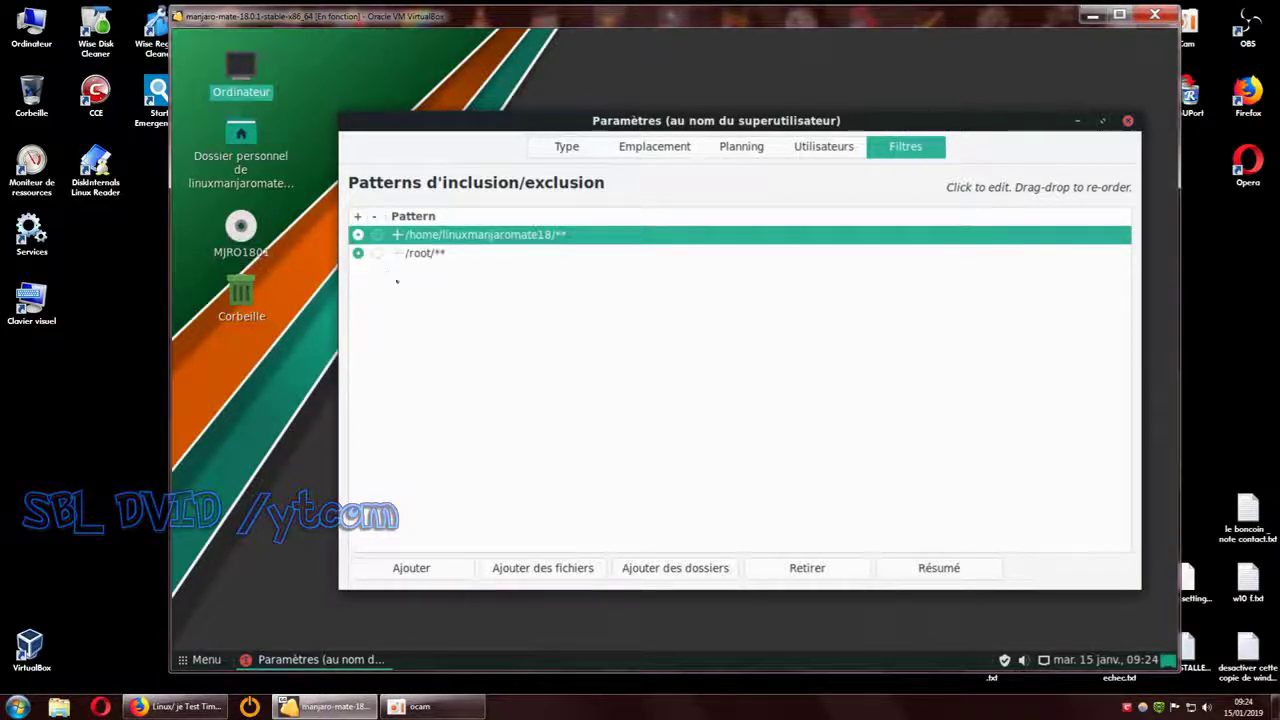
pyautogui.click(397, 234)
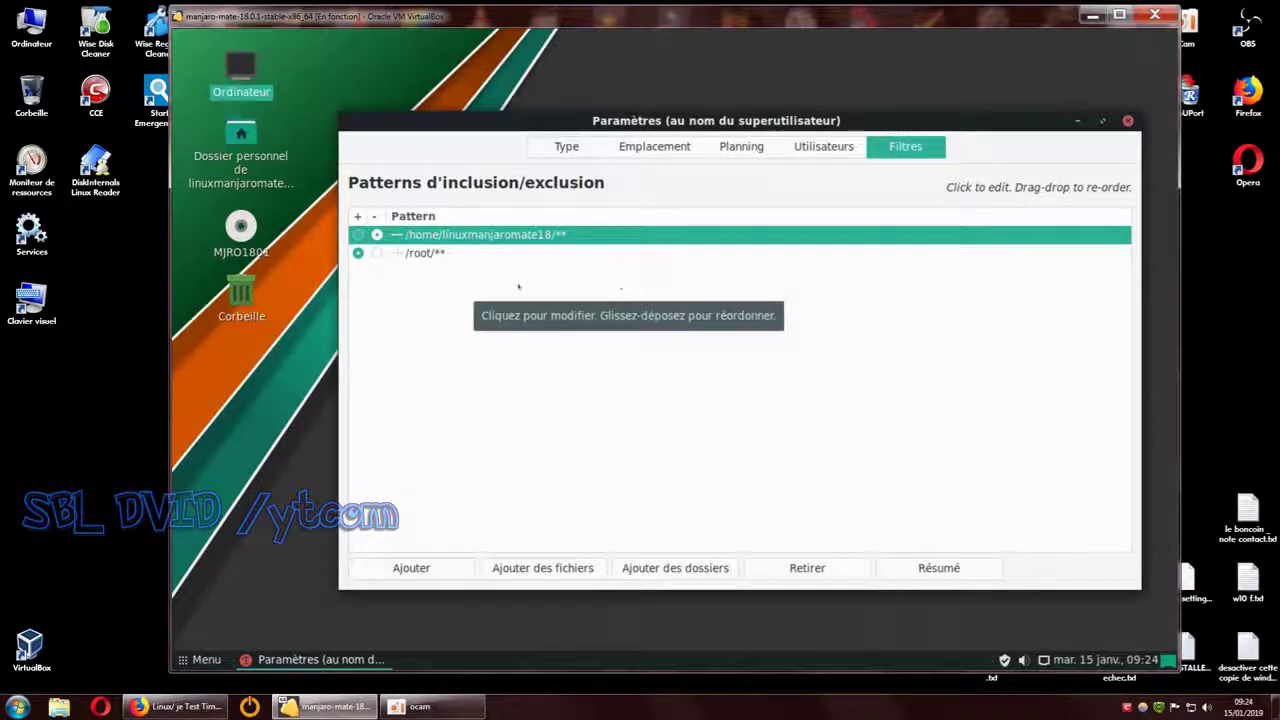
pyautogui.click(397, 253)
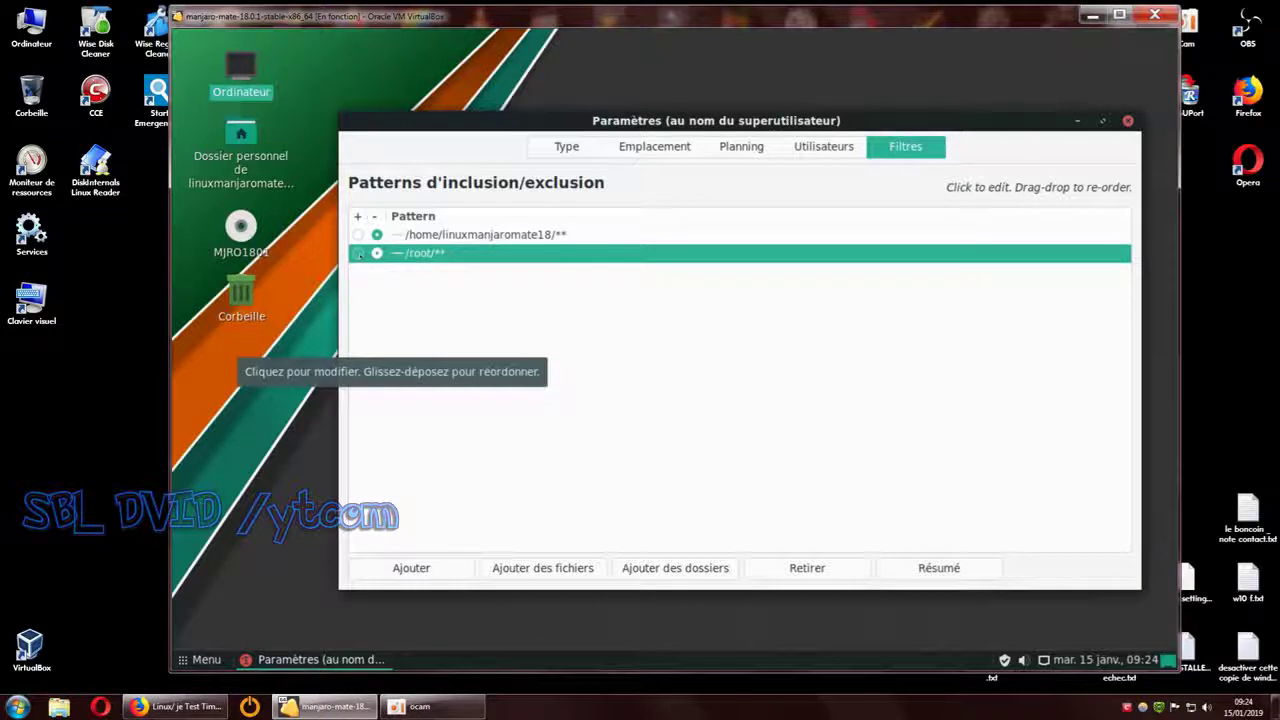
pyautogui.click(358, 253)
pyautogui.click(358, 234)
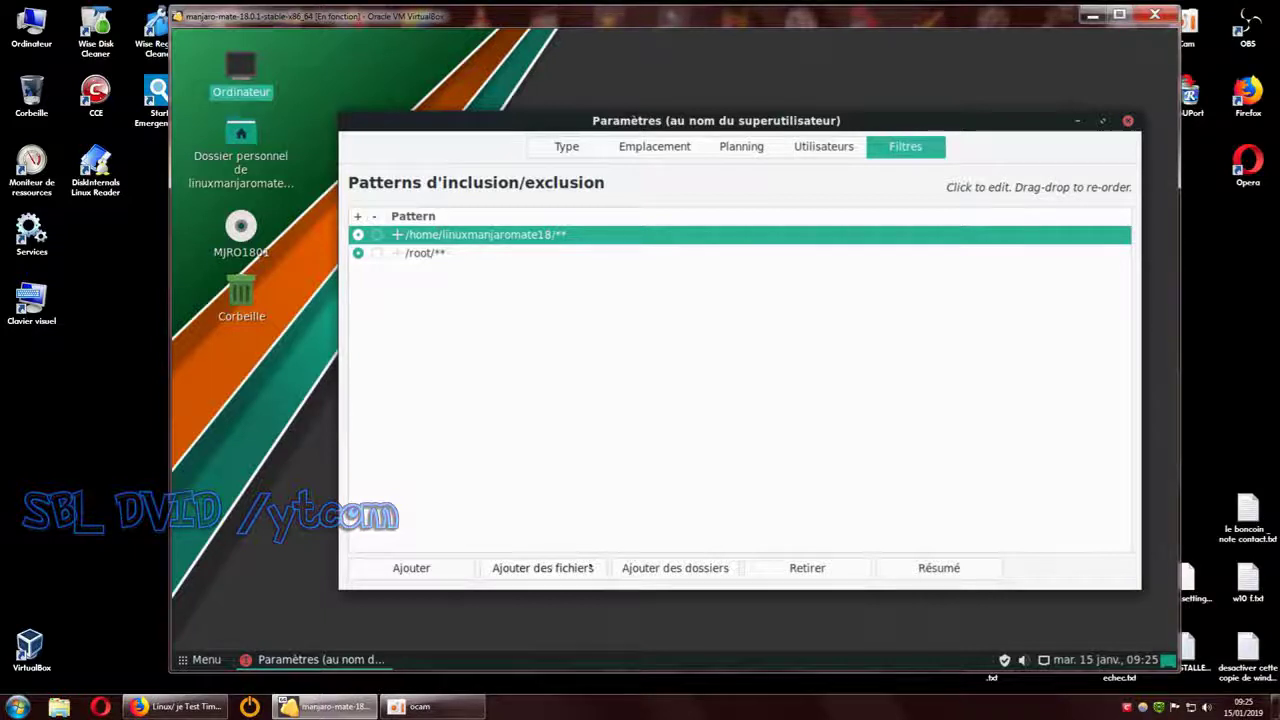
pyautogui.click(686, 567)
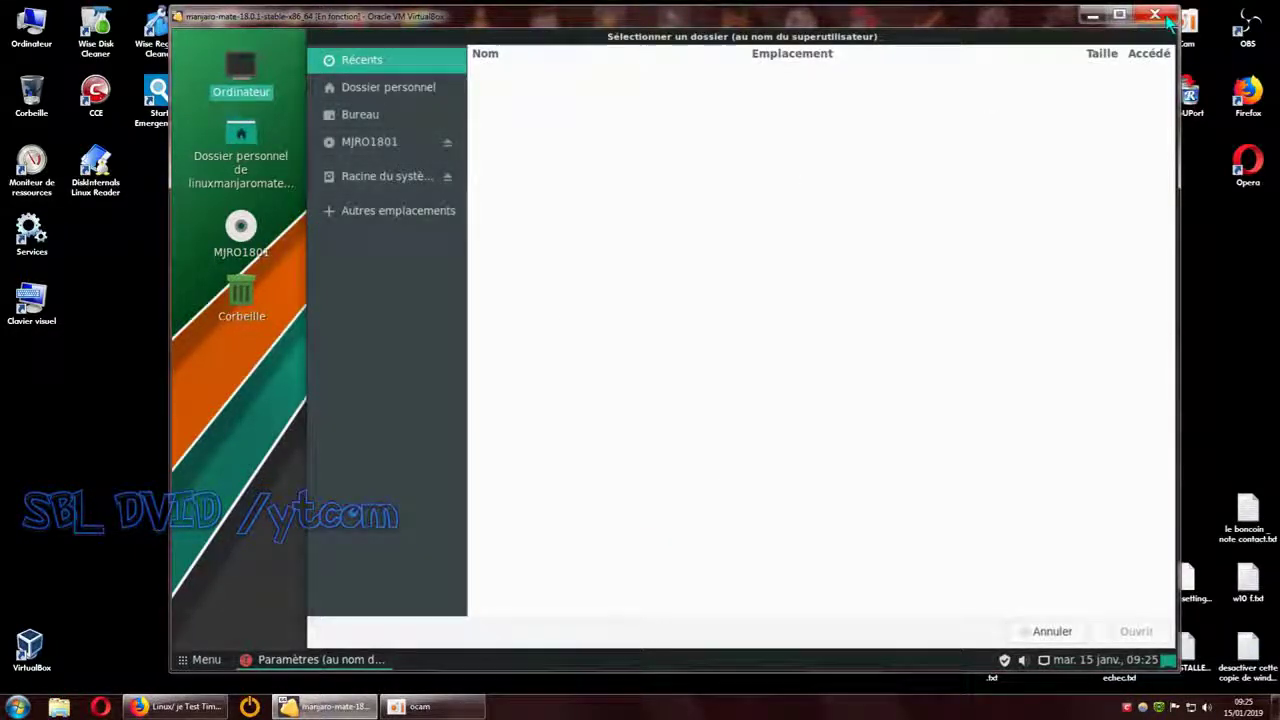
pyautogui.click(1166, 18)
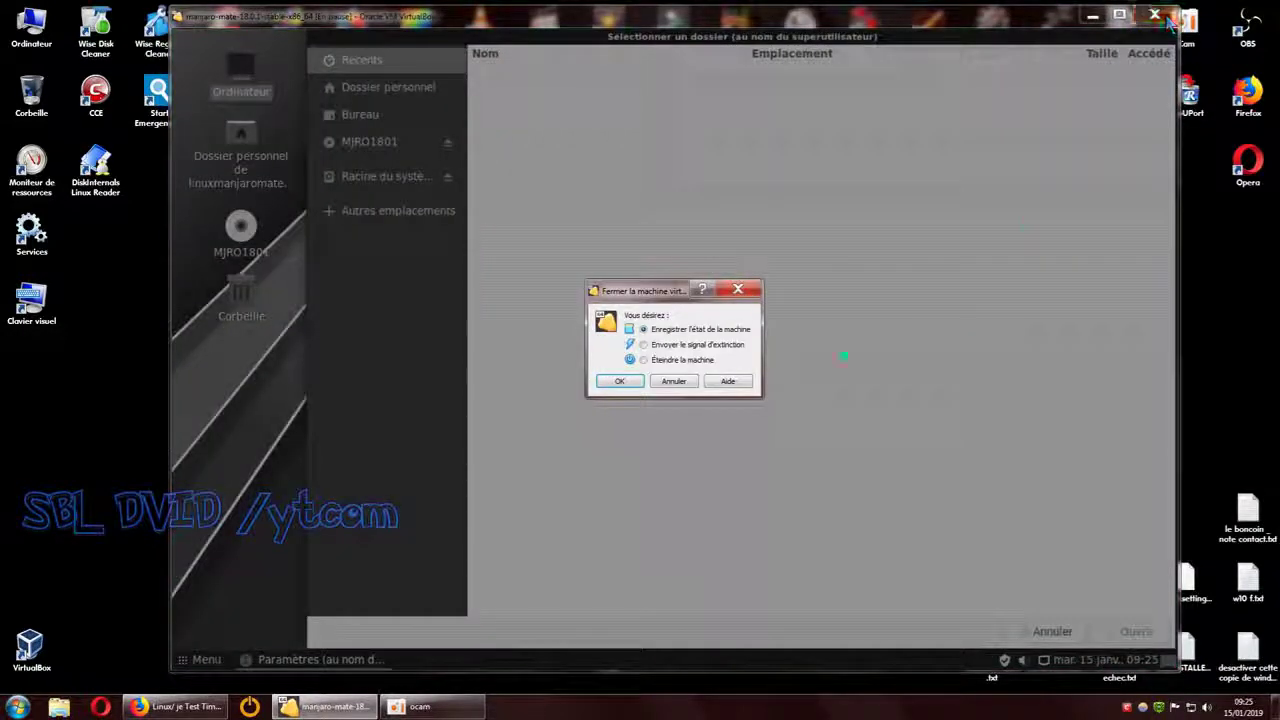
pyautogui.click(675, 381)
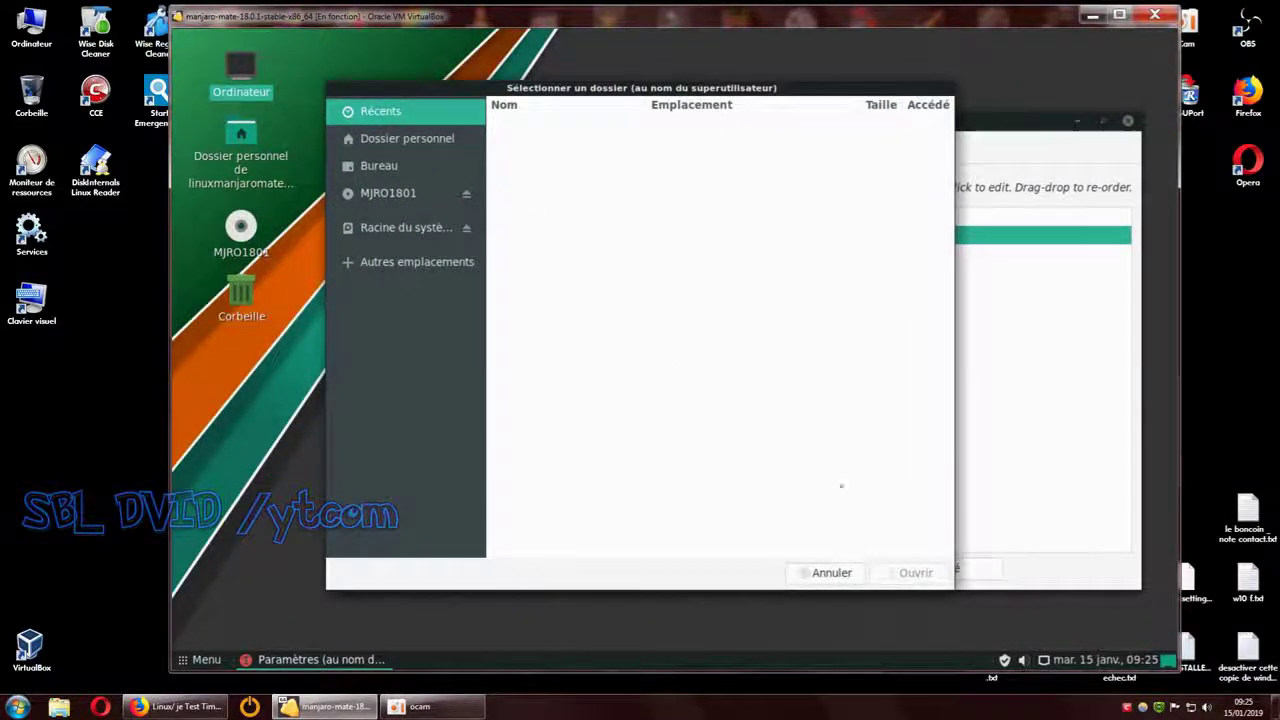
pyautogui.click(825, 574)
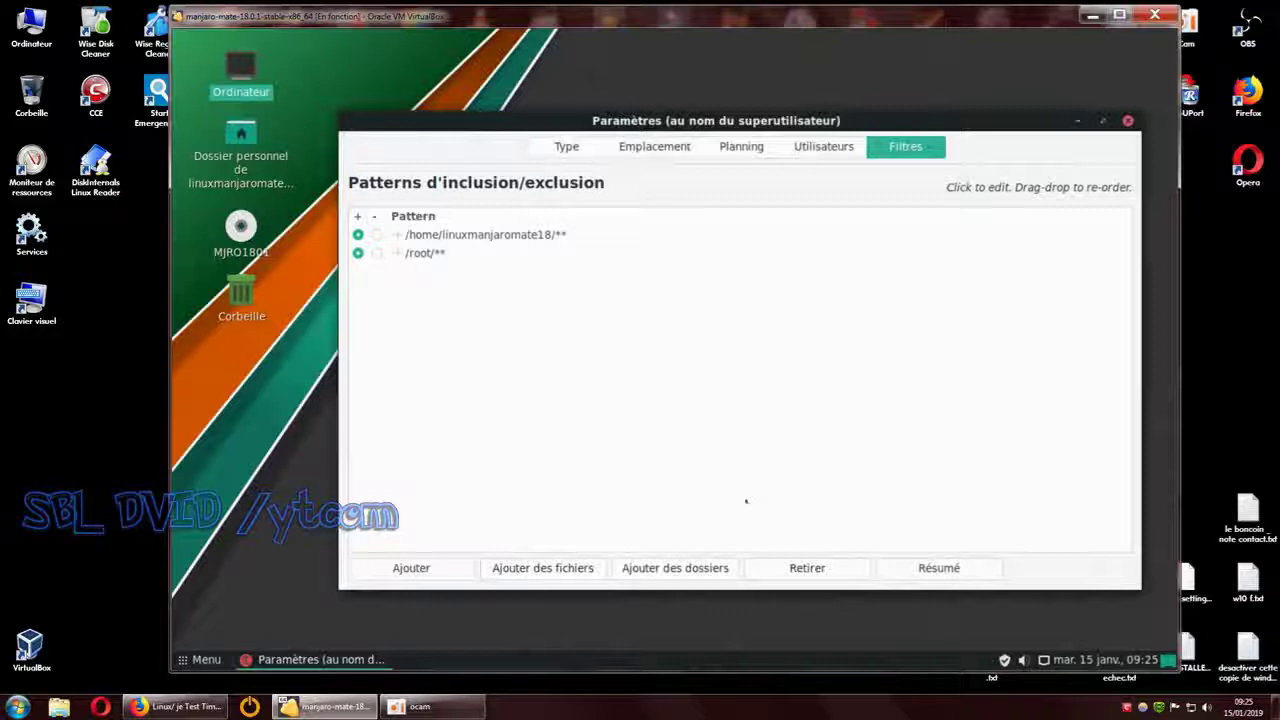
# - Compare the inclusion/exclusion patterns with the home folder options for each user in the Timeshift settings
pyautogui.click(406, 277)
pyautogui.click(858, 147)
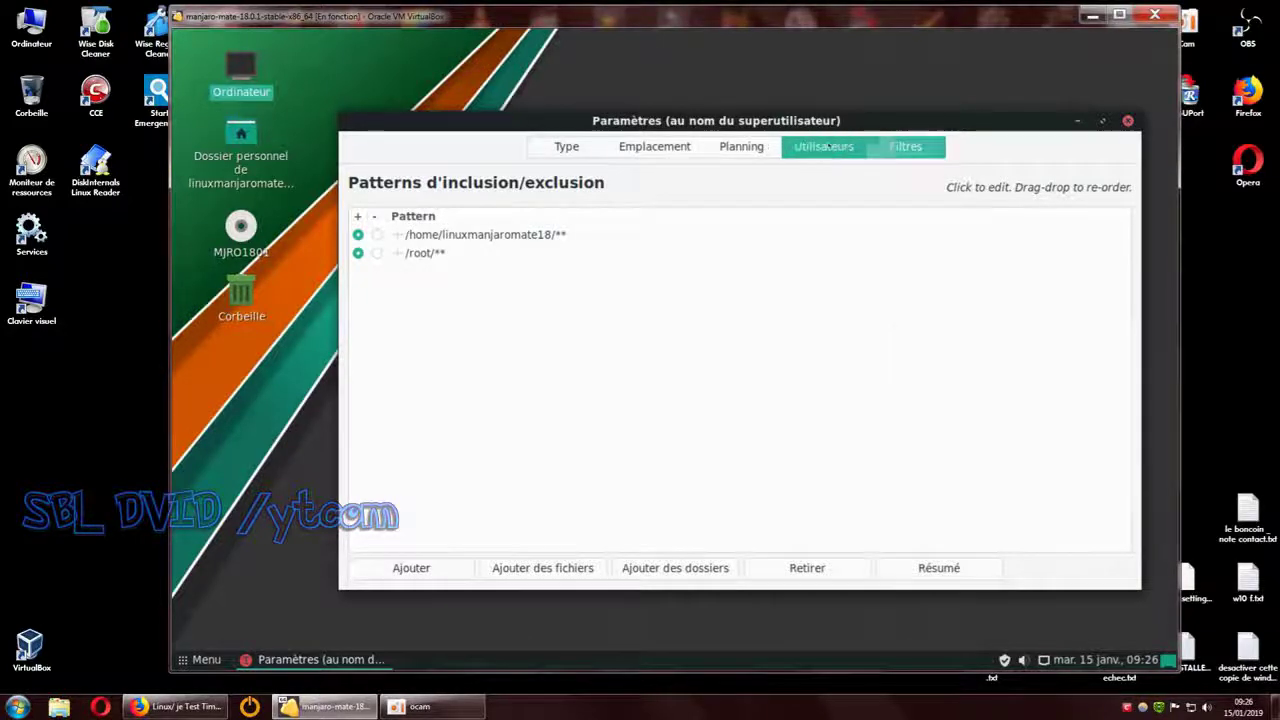
pyautogui.click(906, 147)
pyautogui.click(823, 146)
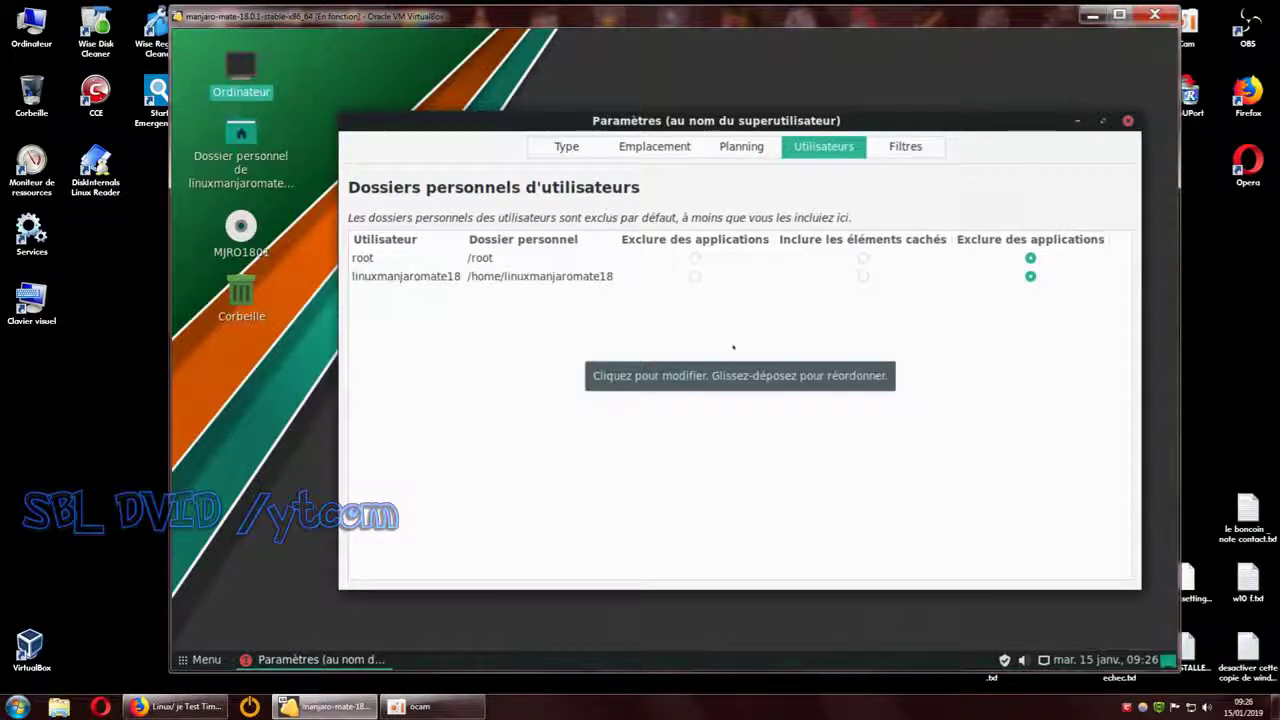
pyautogui.click(178, 706)
pyautogui.click(1192, 10)
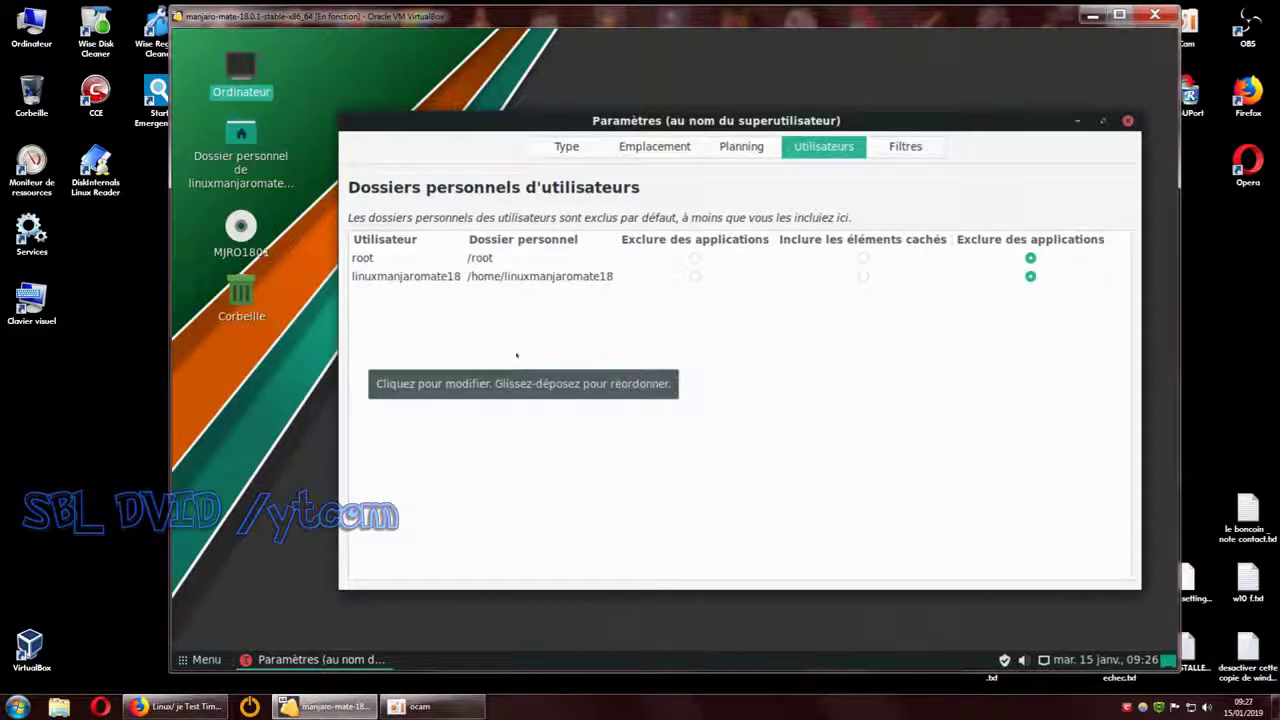
pyautogui.hotkey('ctrl', 'pagedown')
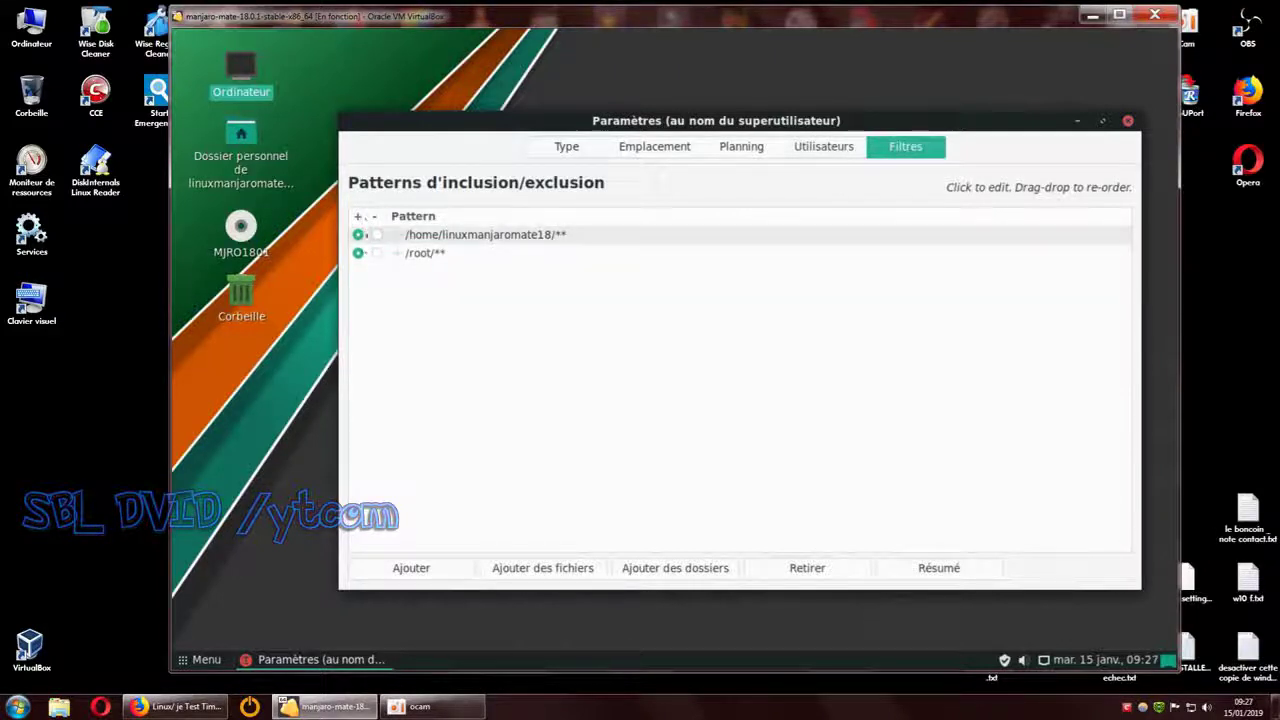
pyautogui.click(814, 146)
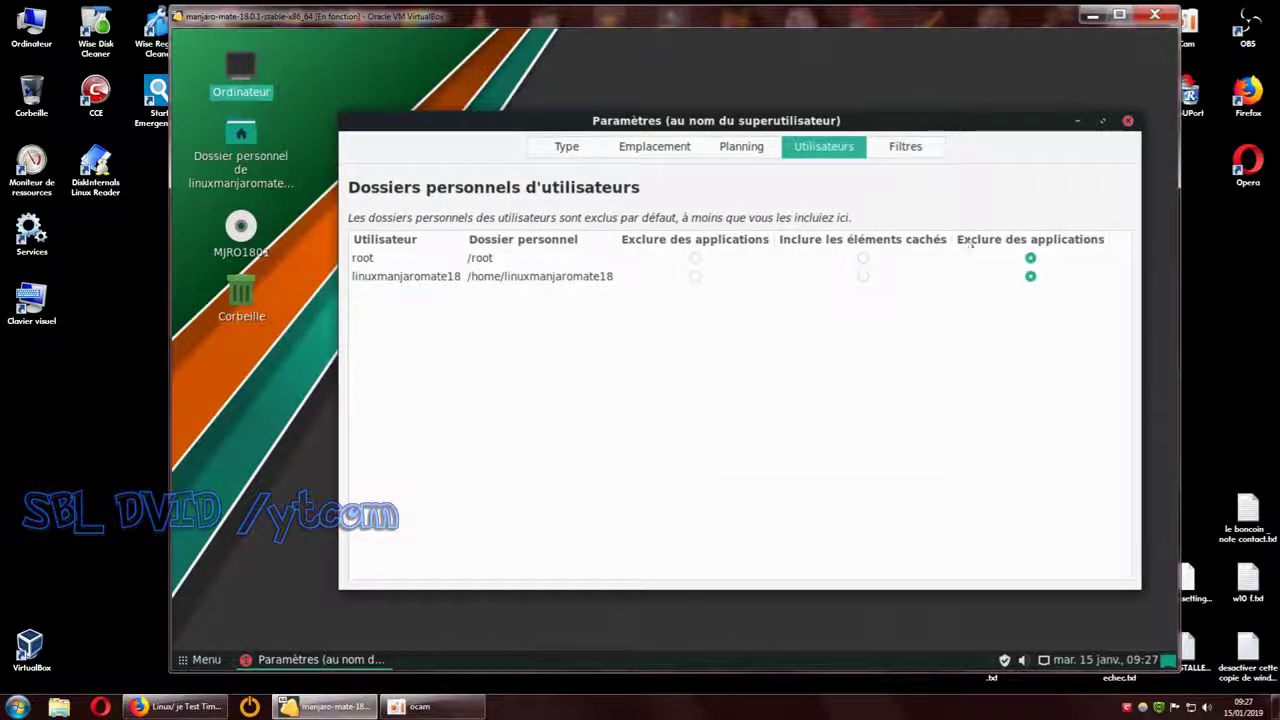
pyautogui.click(905, 146)
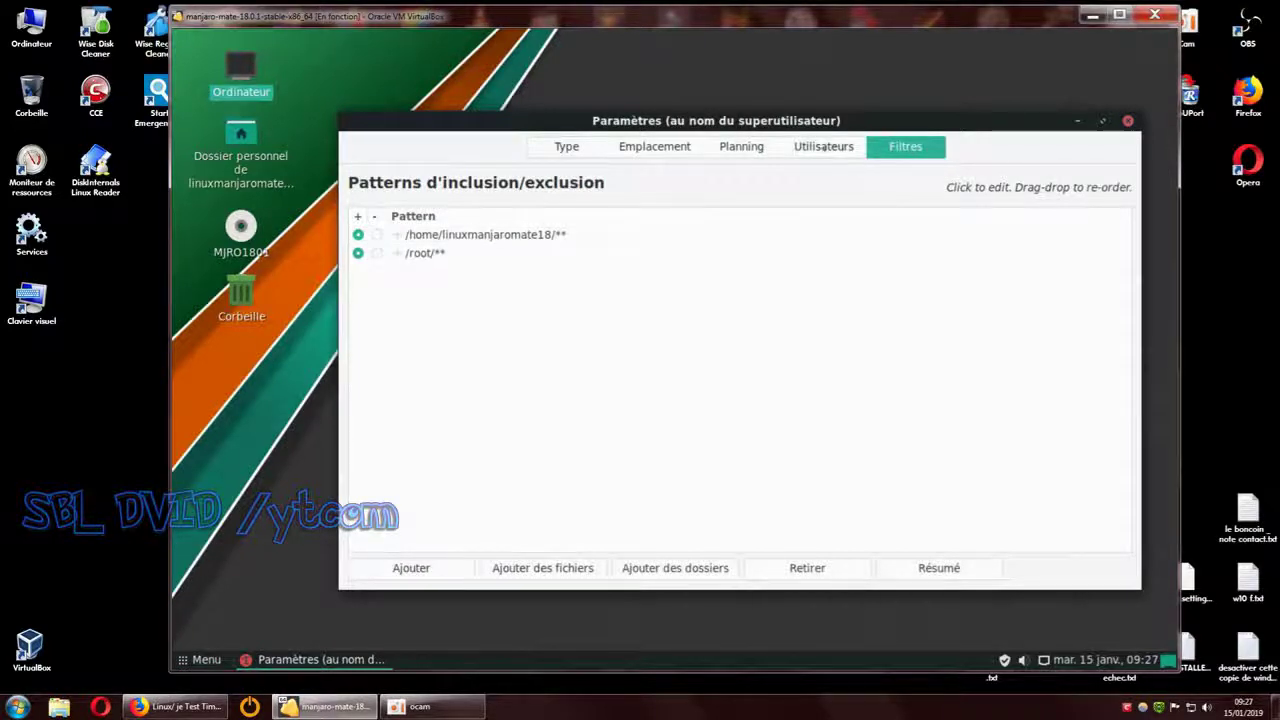
# - Set the root and user home folders to the first option, Exclure des applications, and check the resulting filter patterns
pyautogui.click(824, 146)
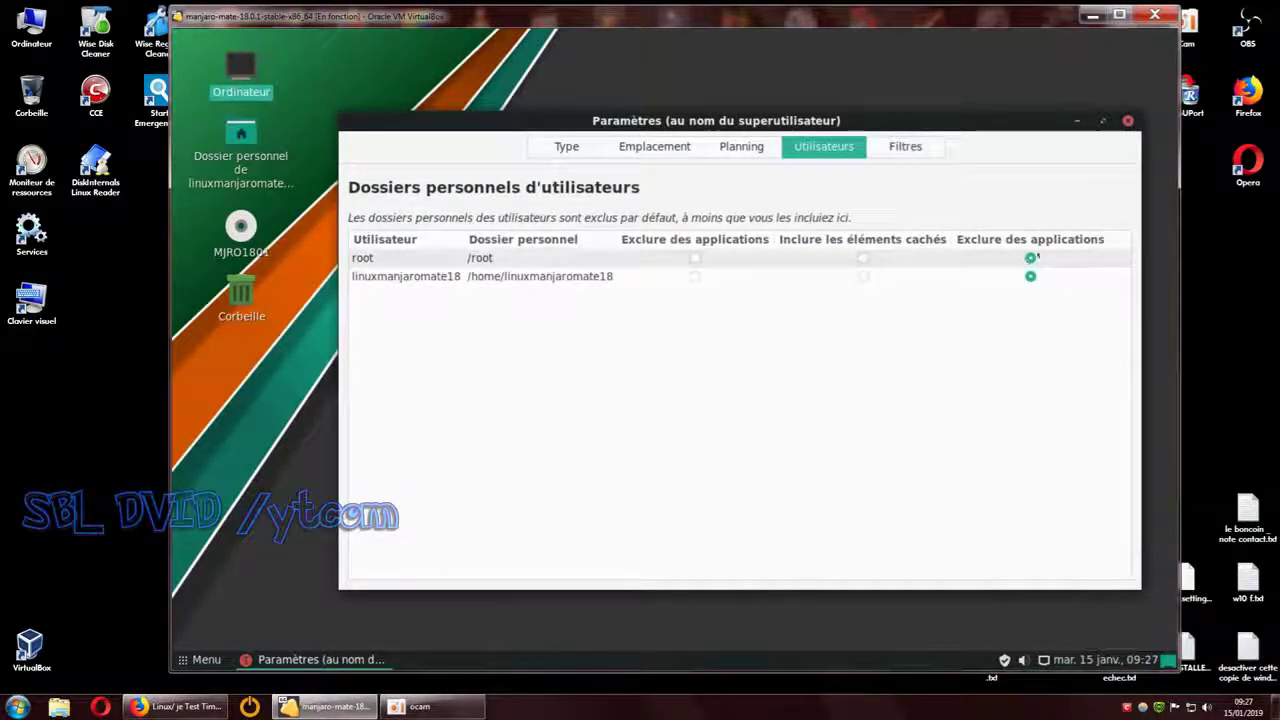
pyautogui.click(695, 258)
pyautogui.click(695, 276)
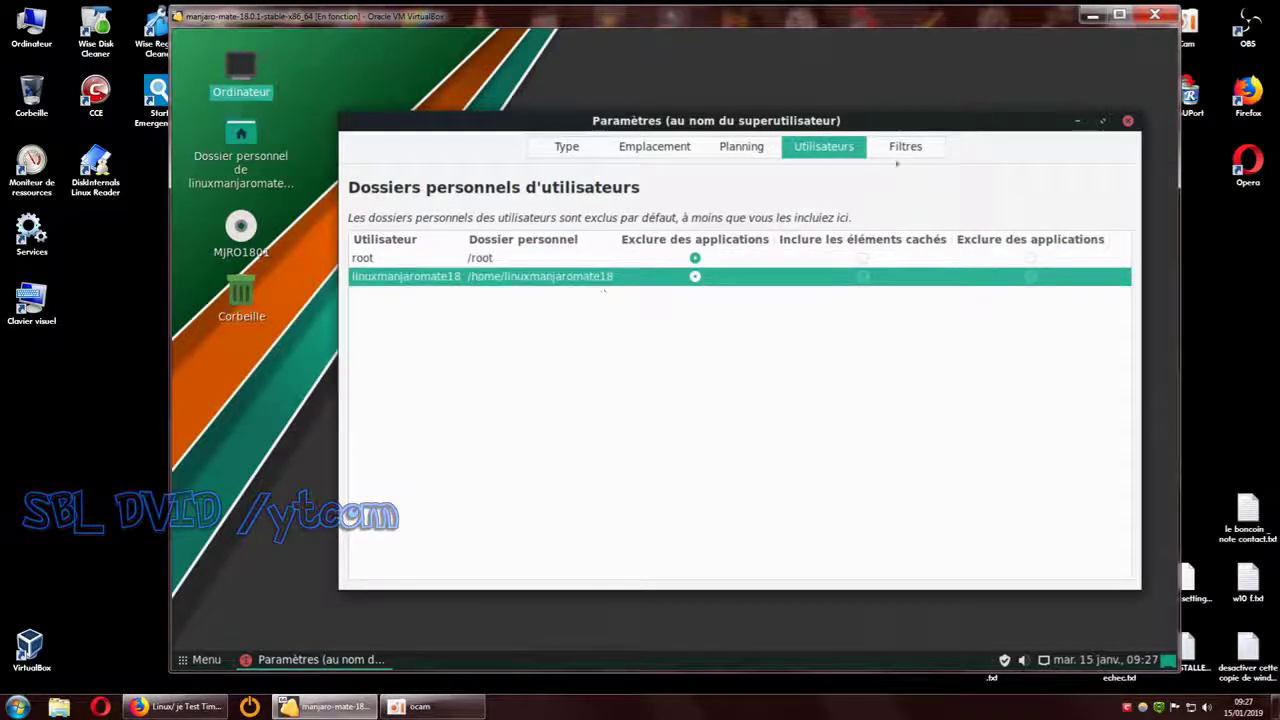
pyautogui.click(903, 148)
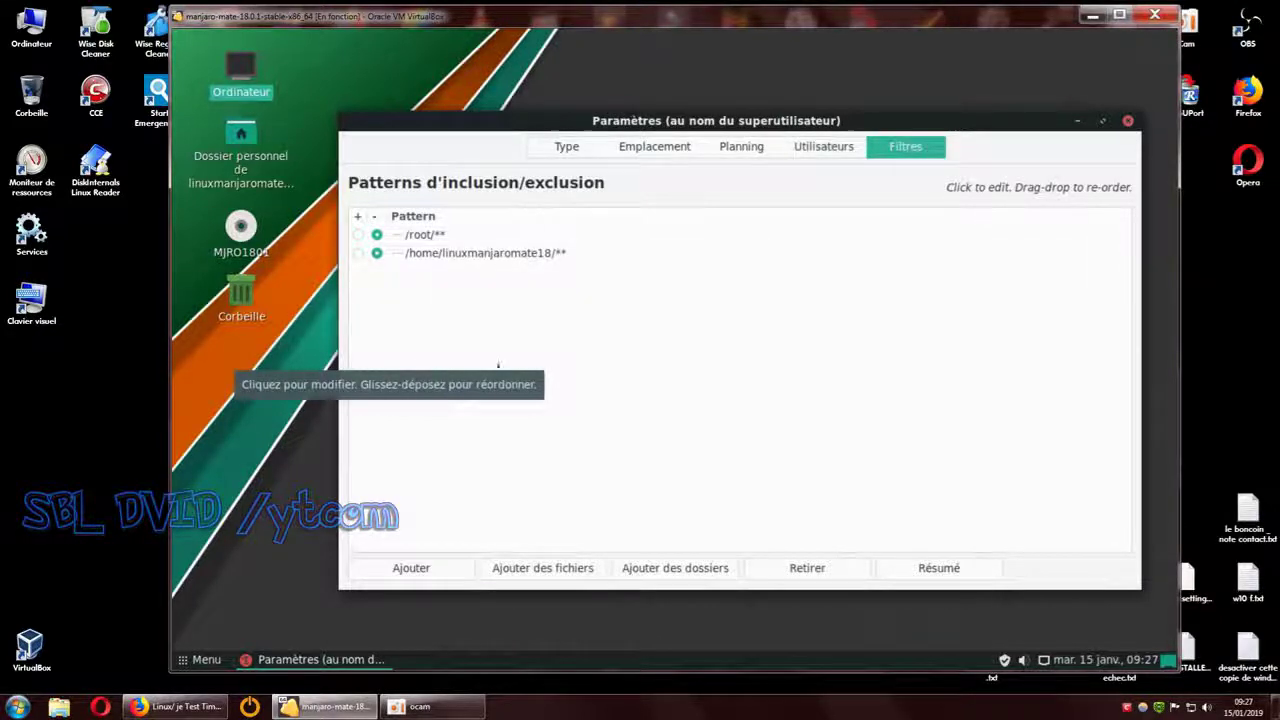
# - Set the root and user home folders to the last option, after Inclure les éléments cachés, and check the filter patterns
pyautogui.click(824, 146)
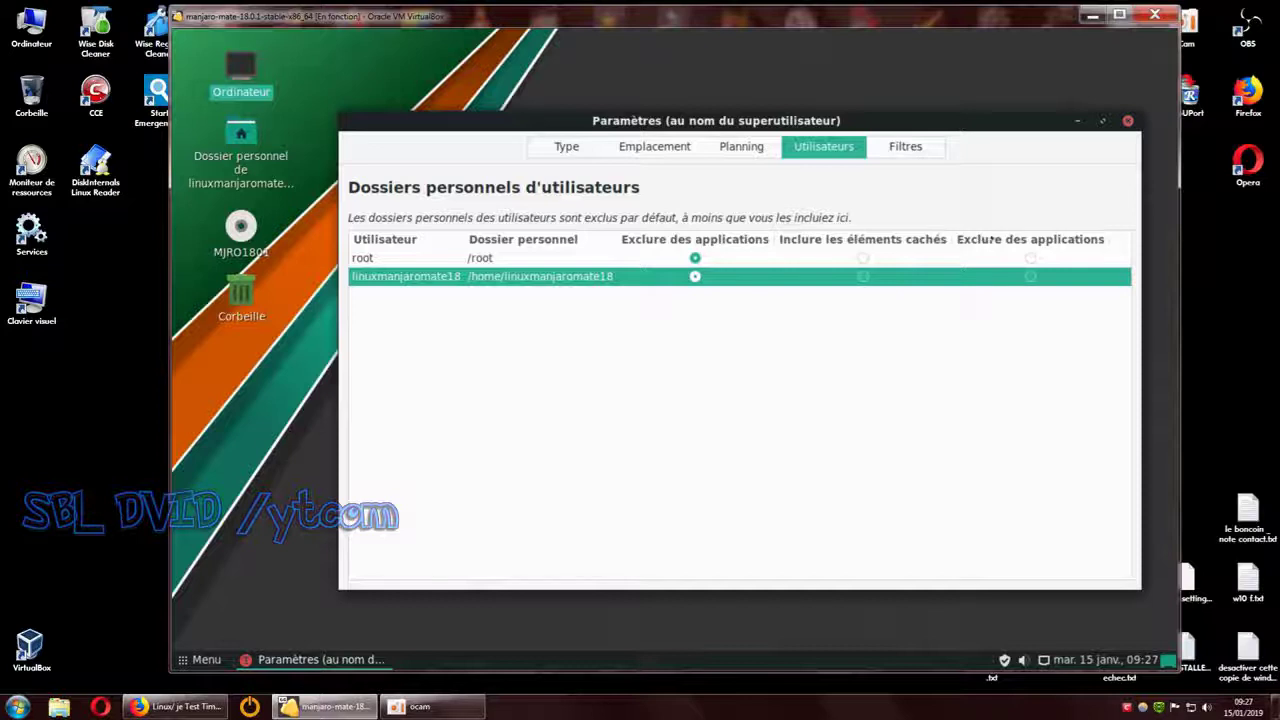
pyautogui.click(1030, 258)
pyautogui.click(1030, 276)
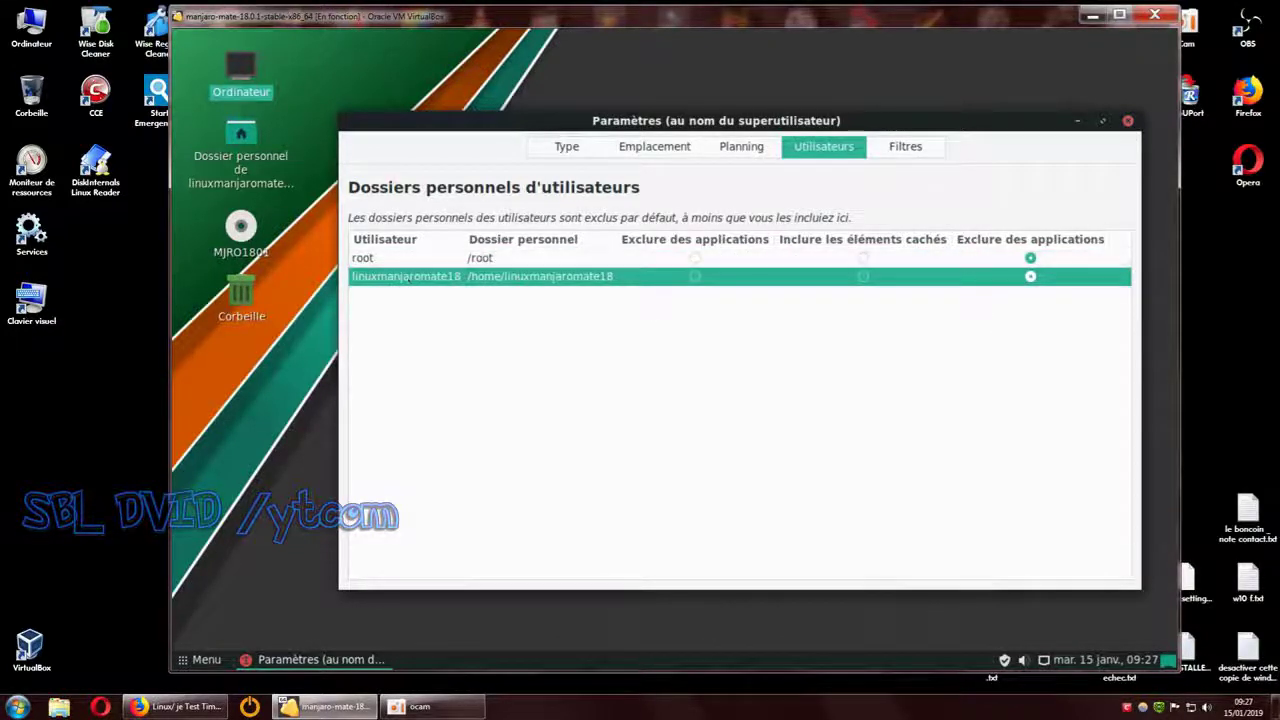
pyautogui.click(915, 148)
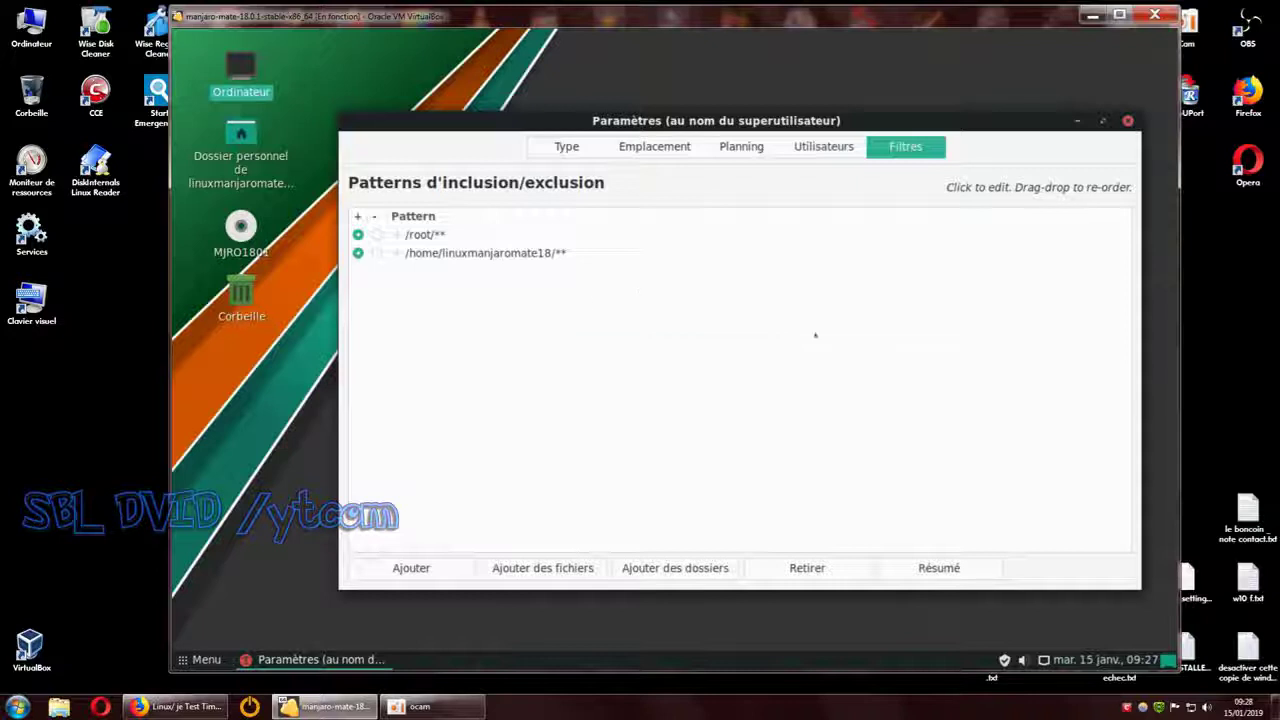
# - Examine how the /root/** and user home filter patterns correspond to the last home folder option selected for both users
pyautogui.click(823, 147)
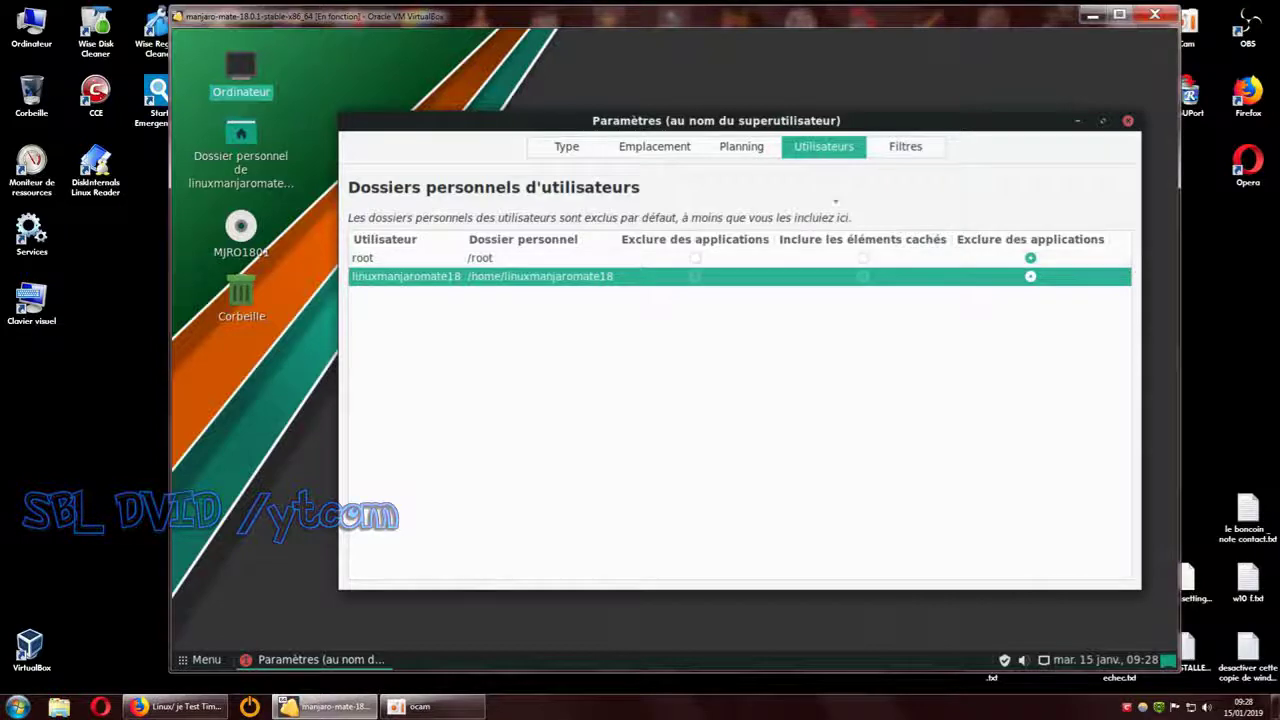
pyautogui.click(905, 147)
pyautogui.click(823, 147)
pyautogui.click(905, 147)
pyautogui.click(823, 147)
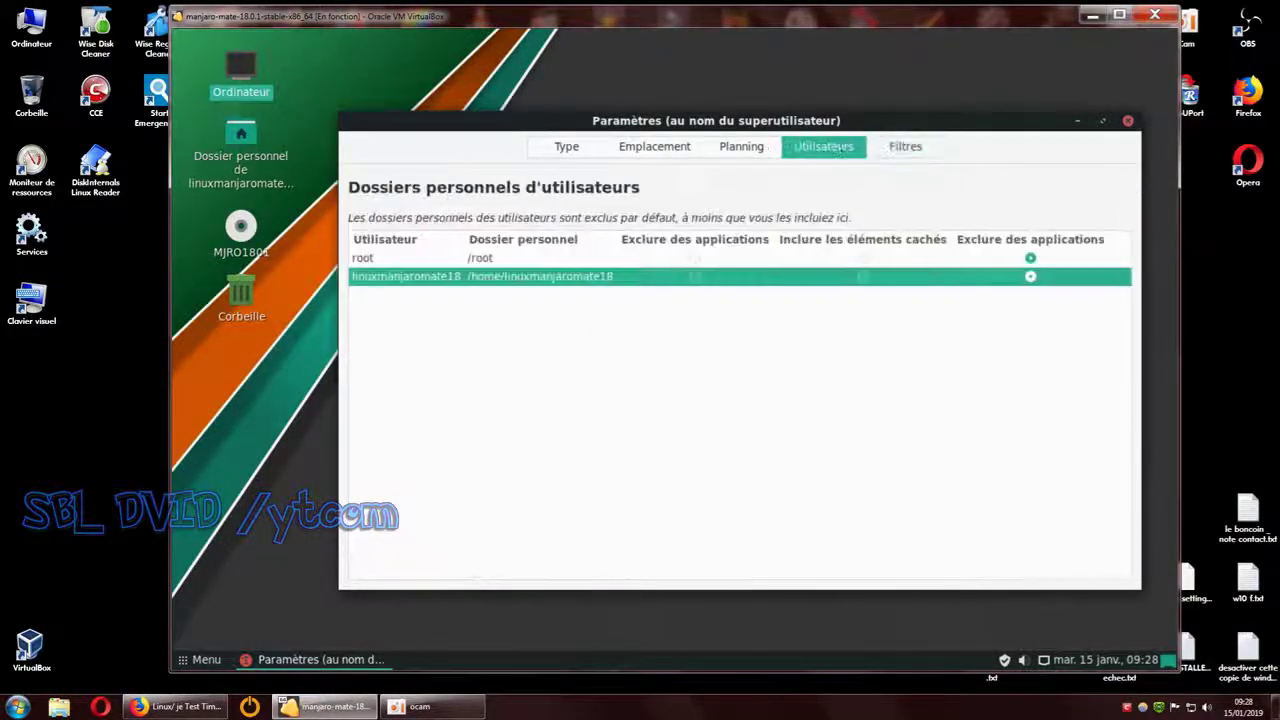
pyautogui.click(905, 147)
pyautogui.click(823, 147)
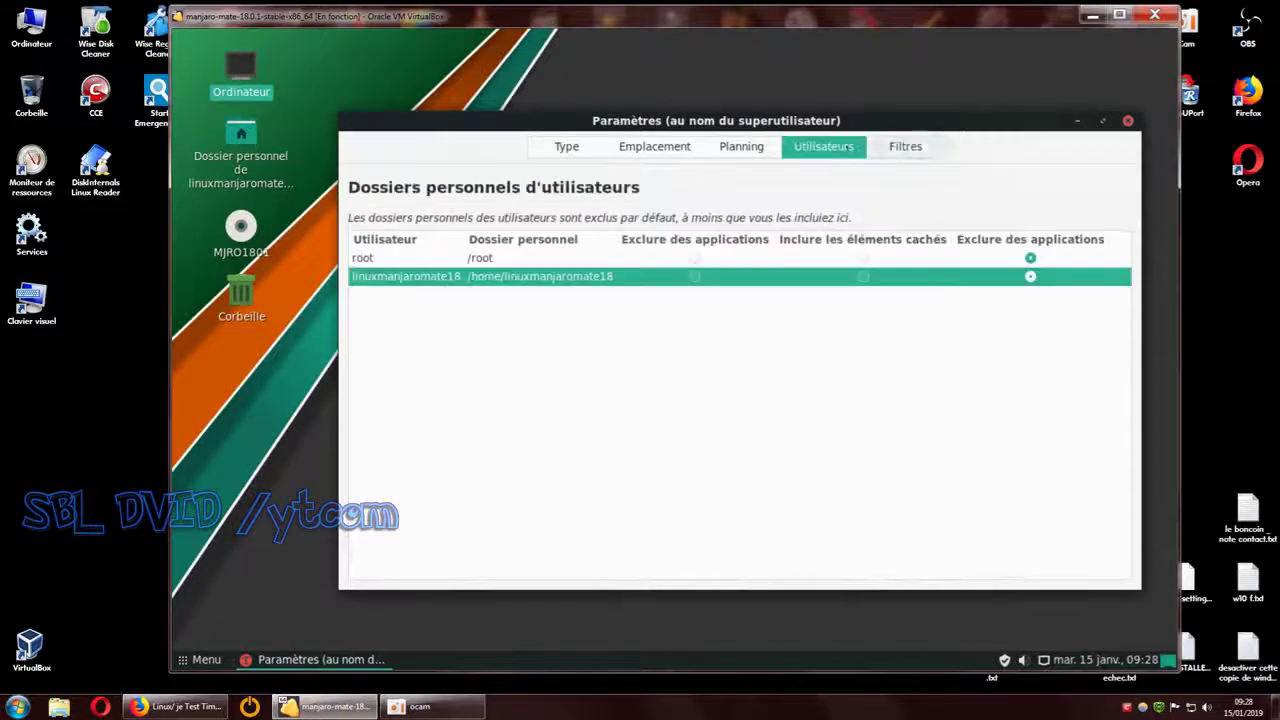
pyautogui.click(905, 147)
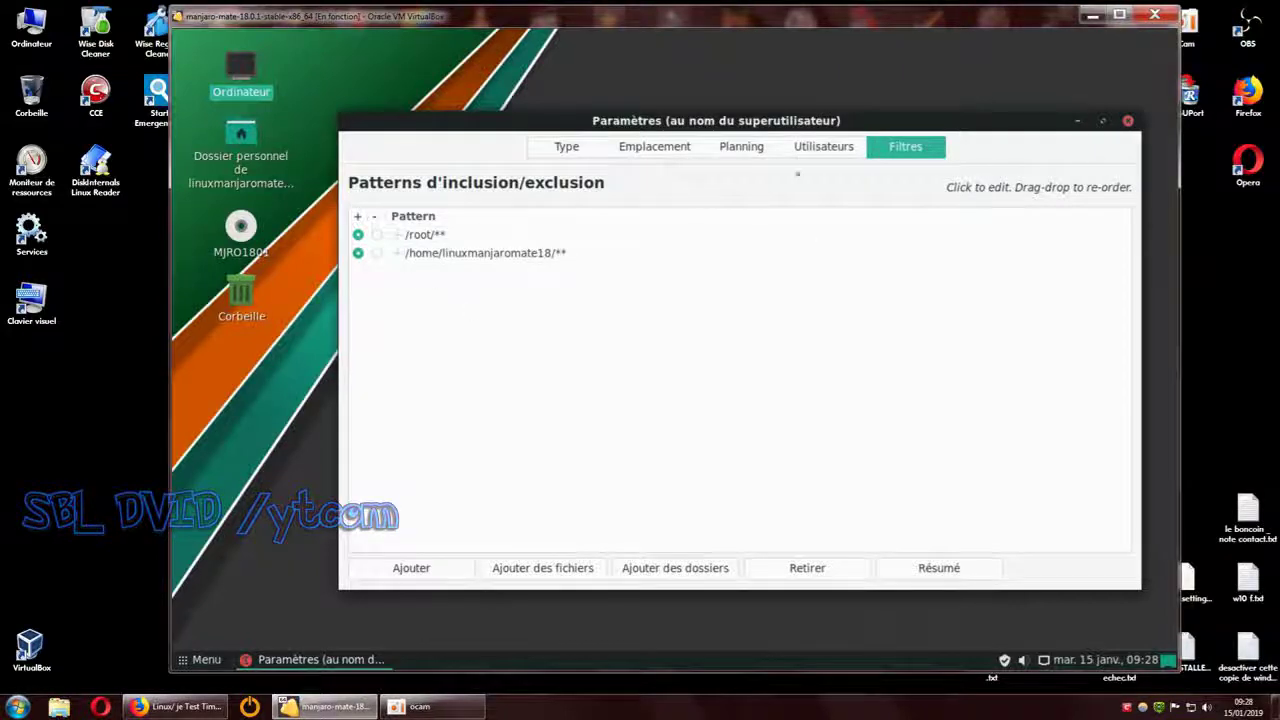
pyautogui.click(823, 147)
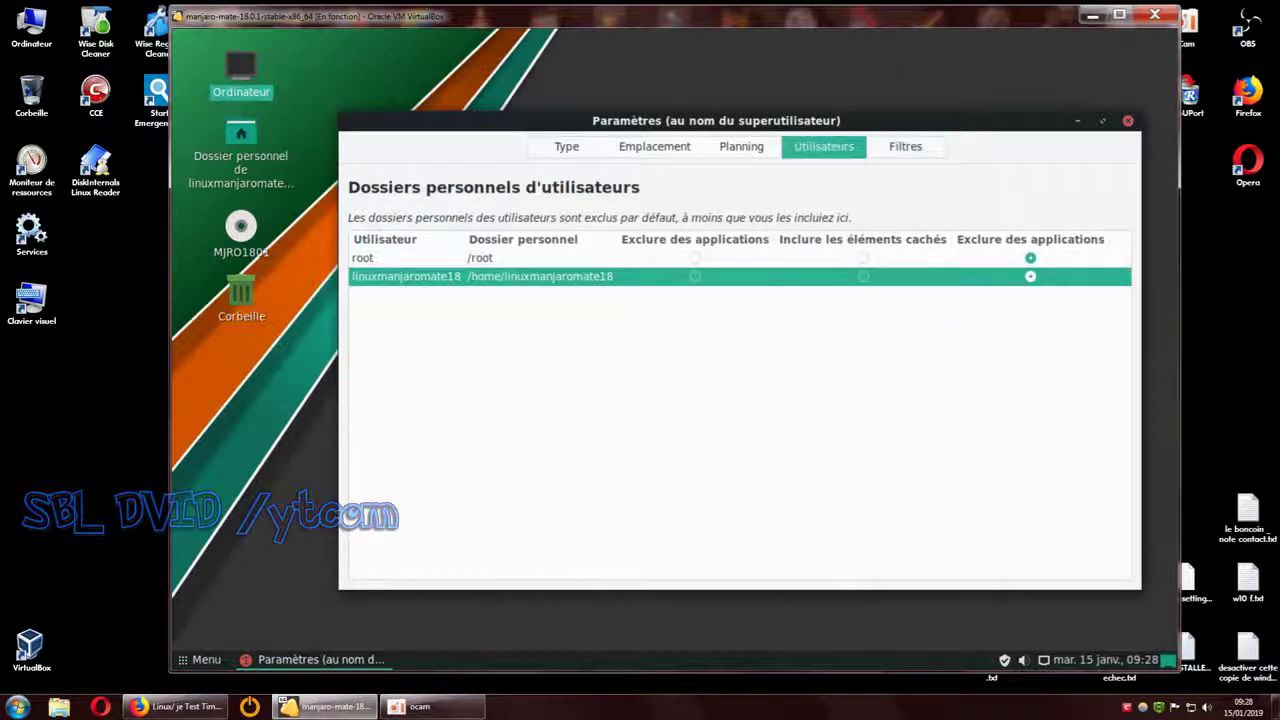
pyautogui.click(905, 146)
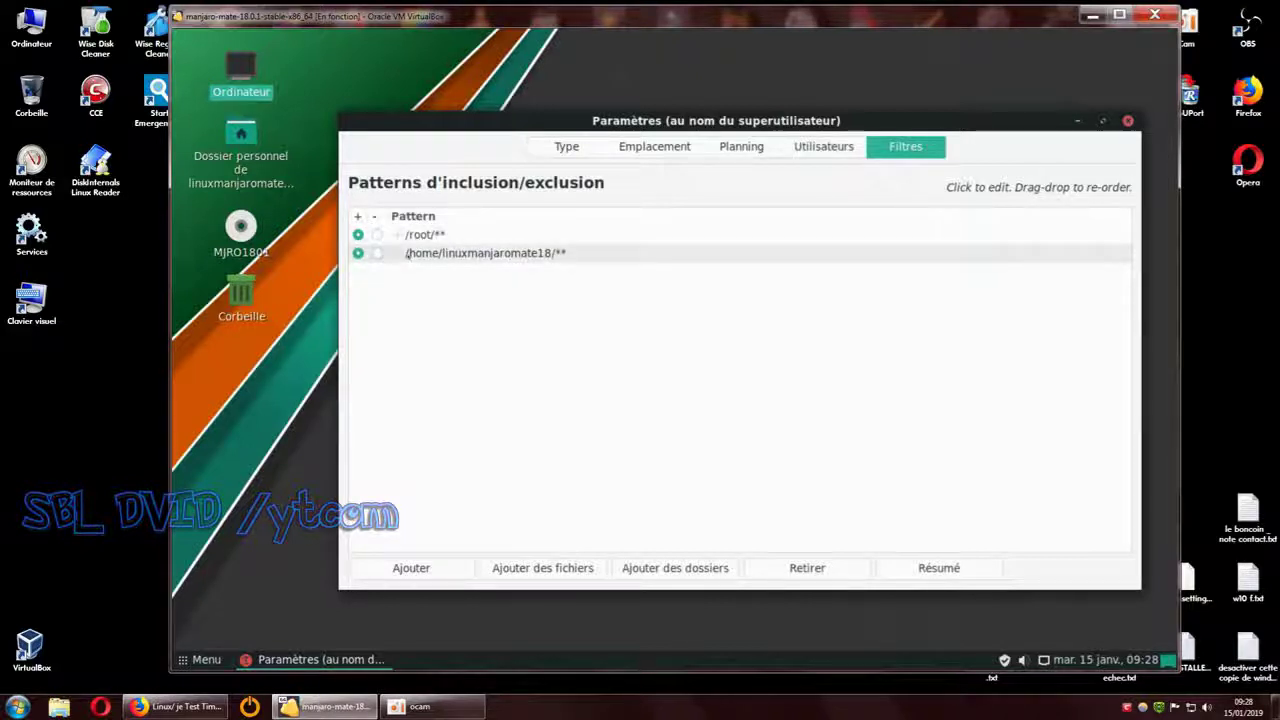
pyautogui.click(823, 146)
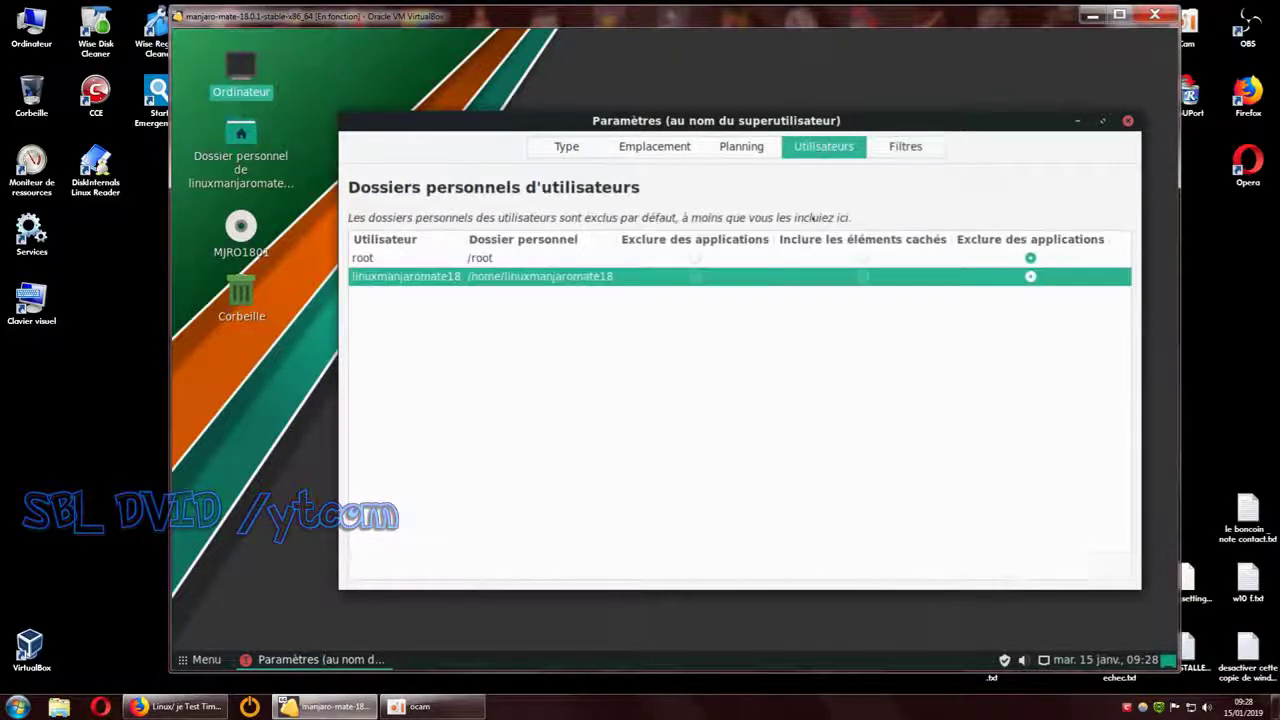
pyautogui.click(902, 148)
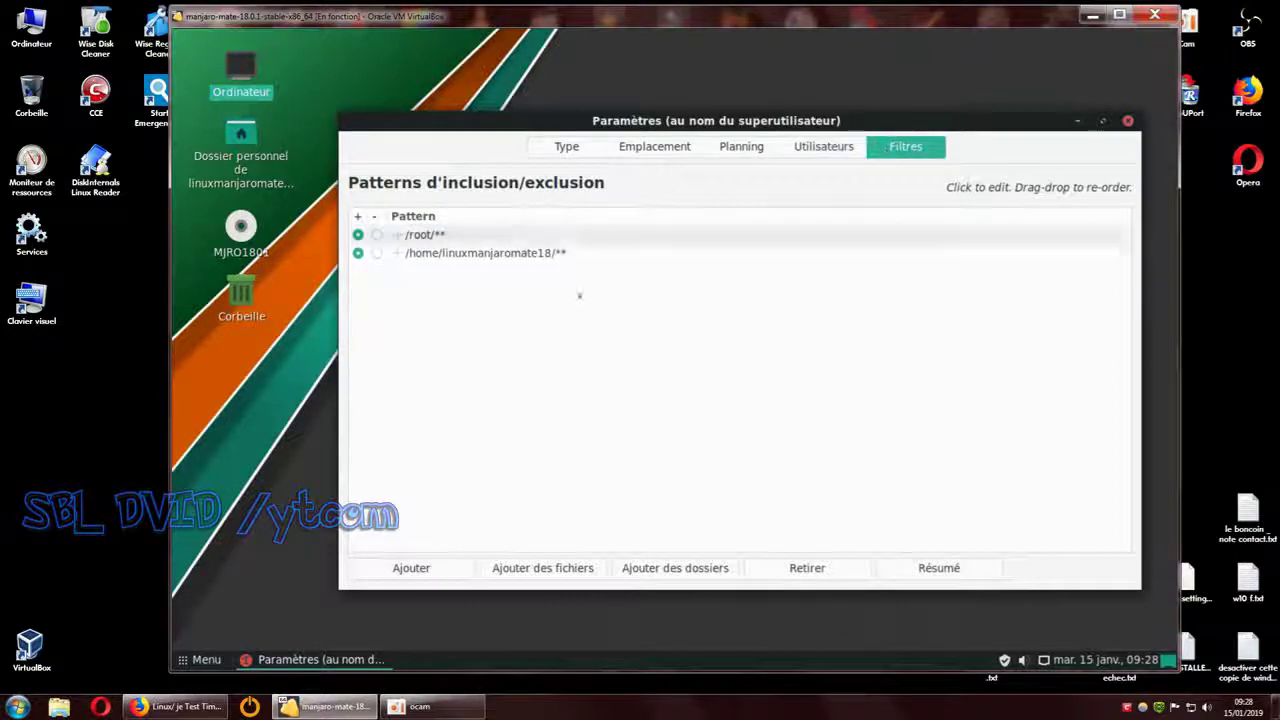
pyautogui.click(820, 148)
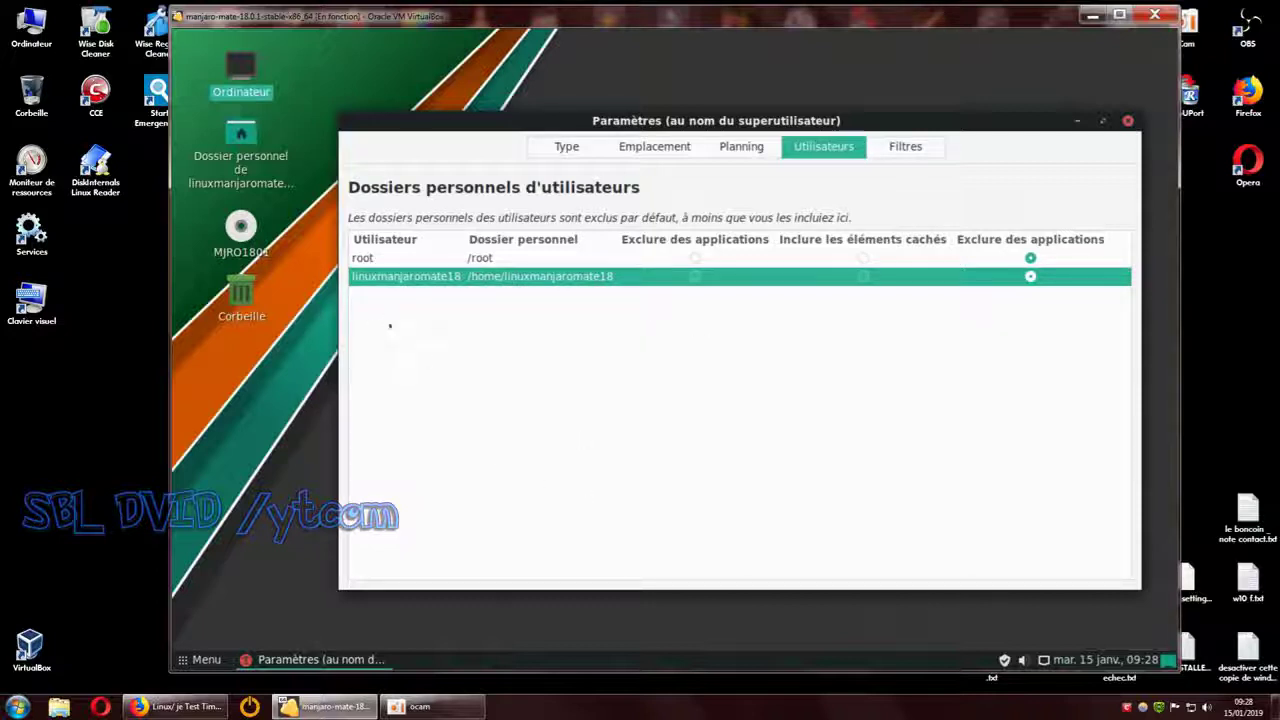
pyautogui.click(905, 146)
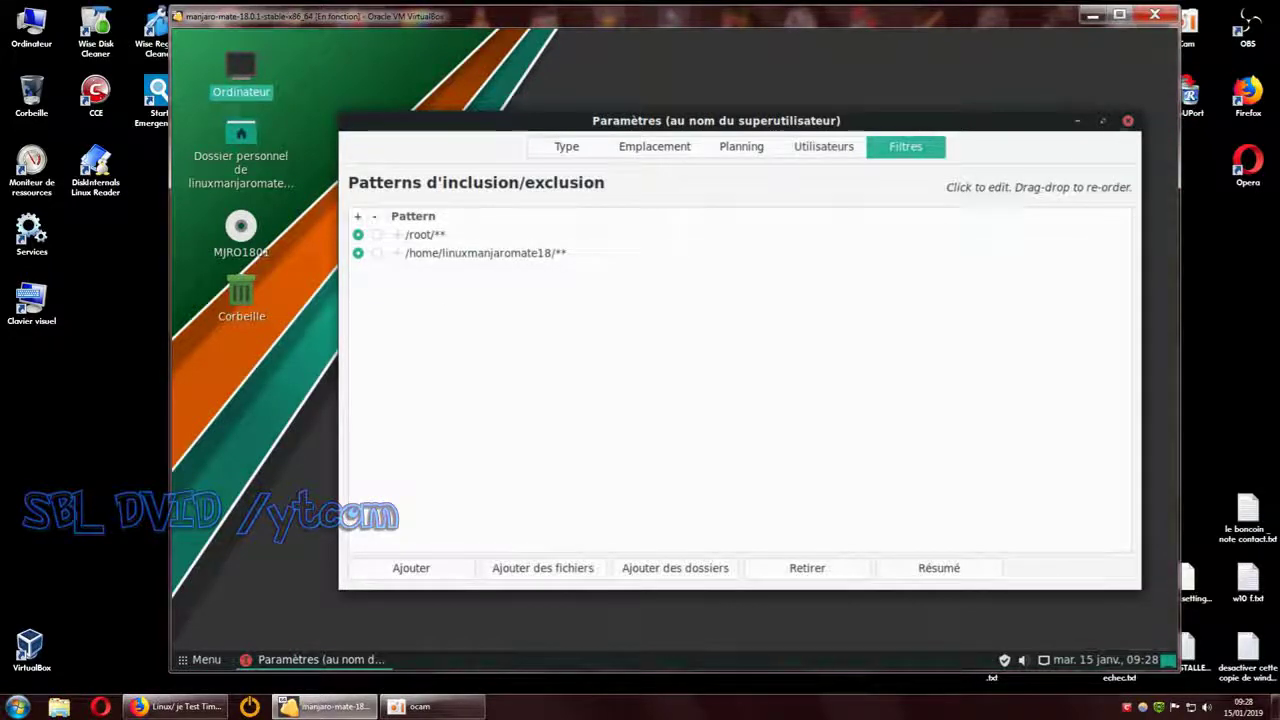
# - Close the settings and the Timeshift window, then clear the icon selection on the Manjaro desktop
pyautogui.press('Escape')
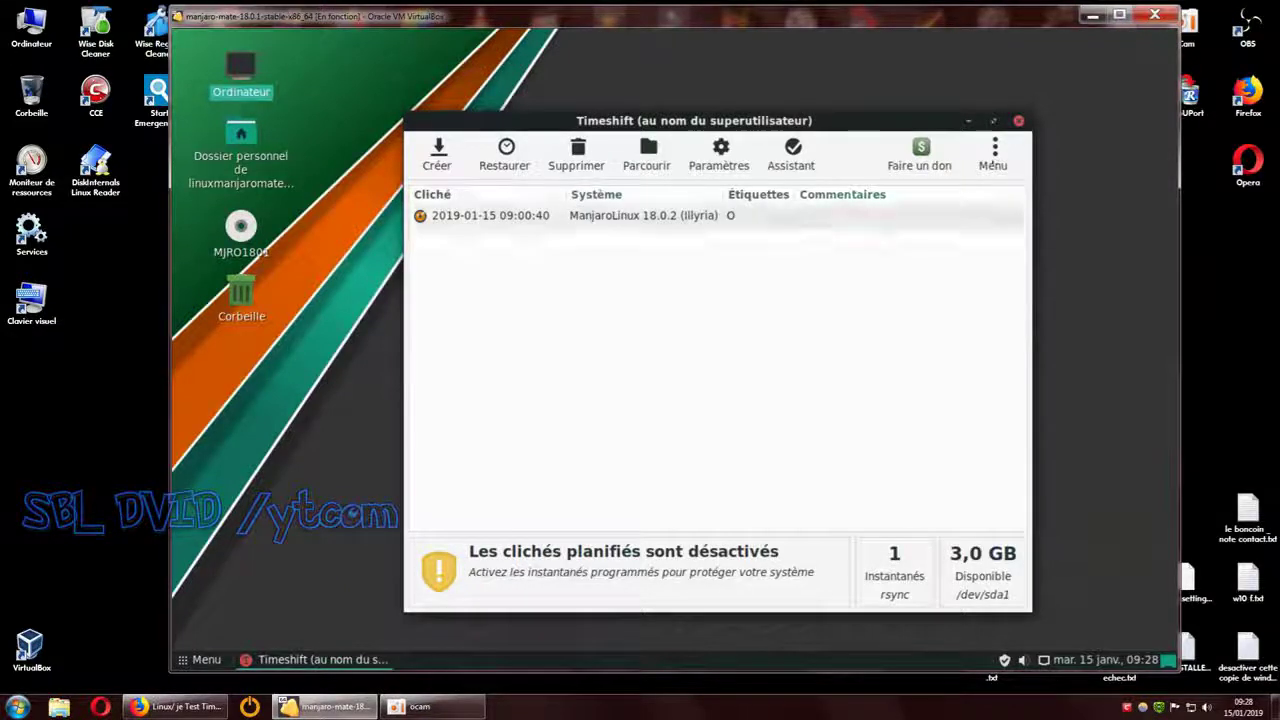
pyautogui.click(1018, 121)
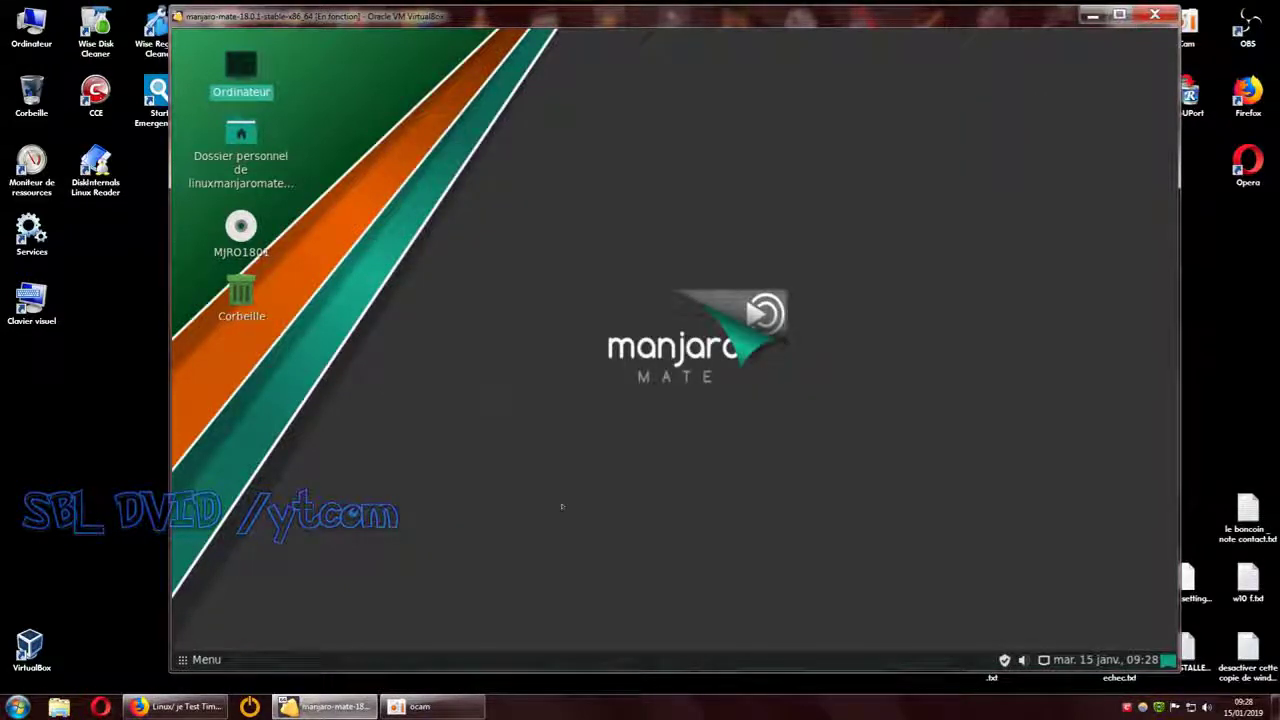
pyautogui.click(556, 449)
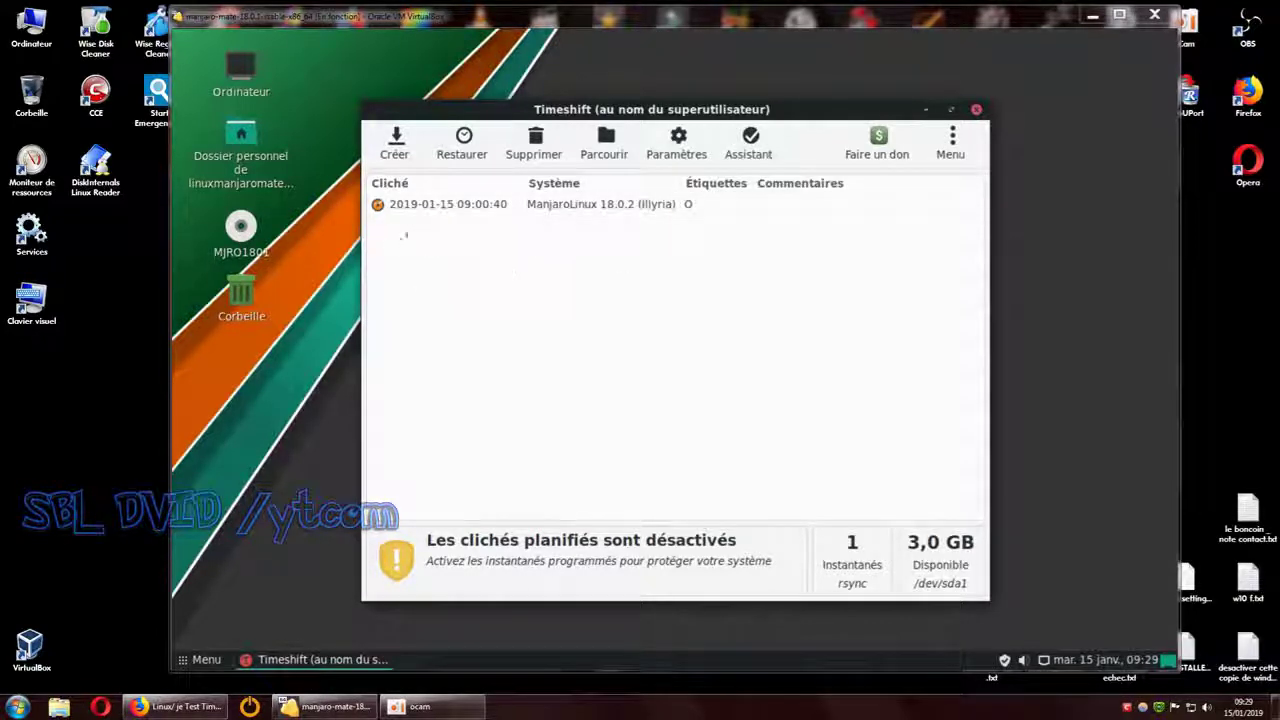
pyautogui.click(460, 204)
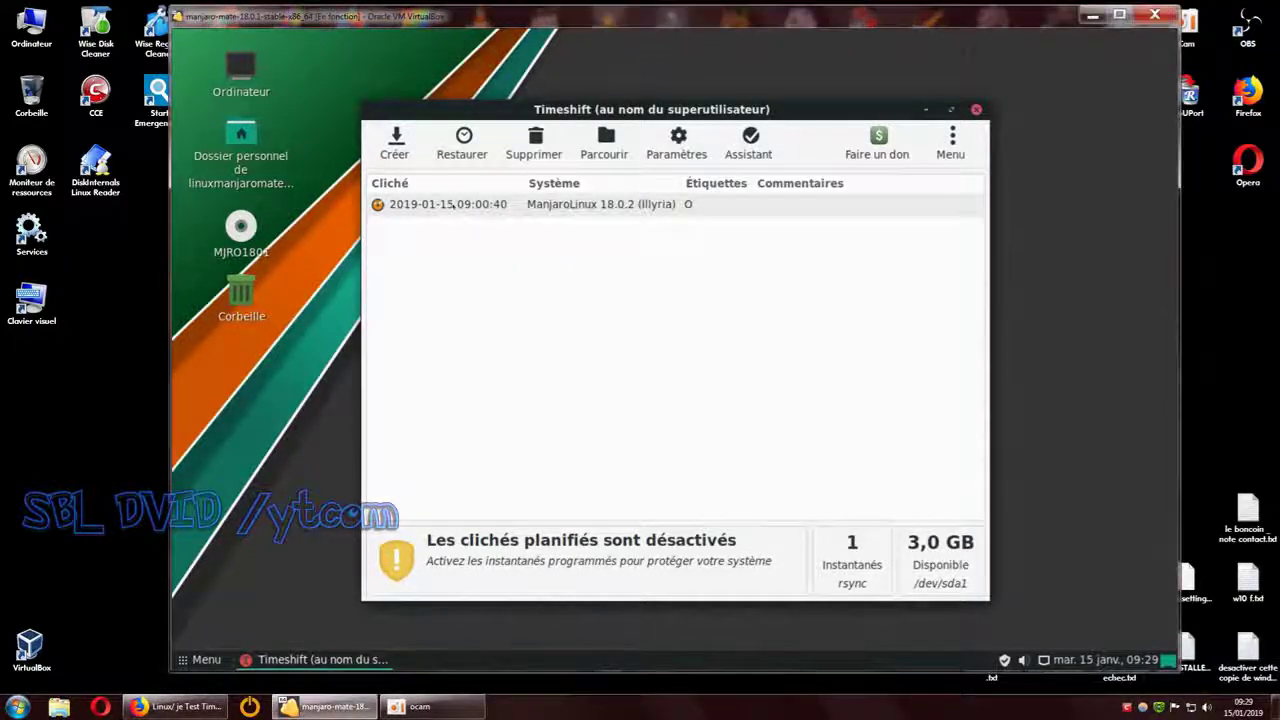
pyautogui.click(533, 145)
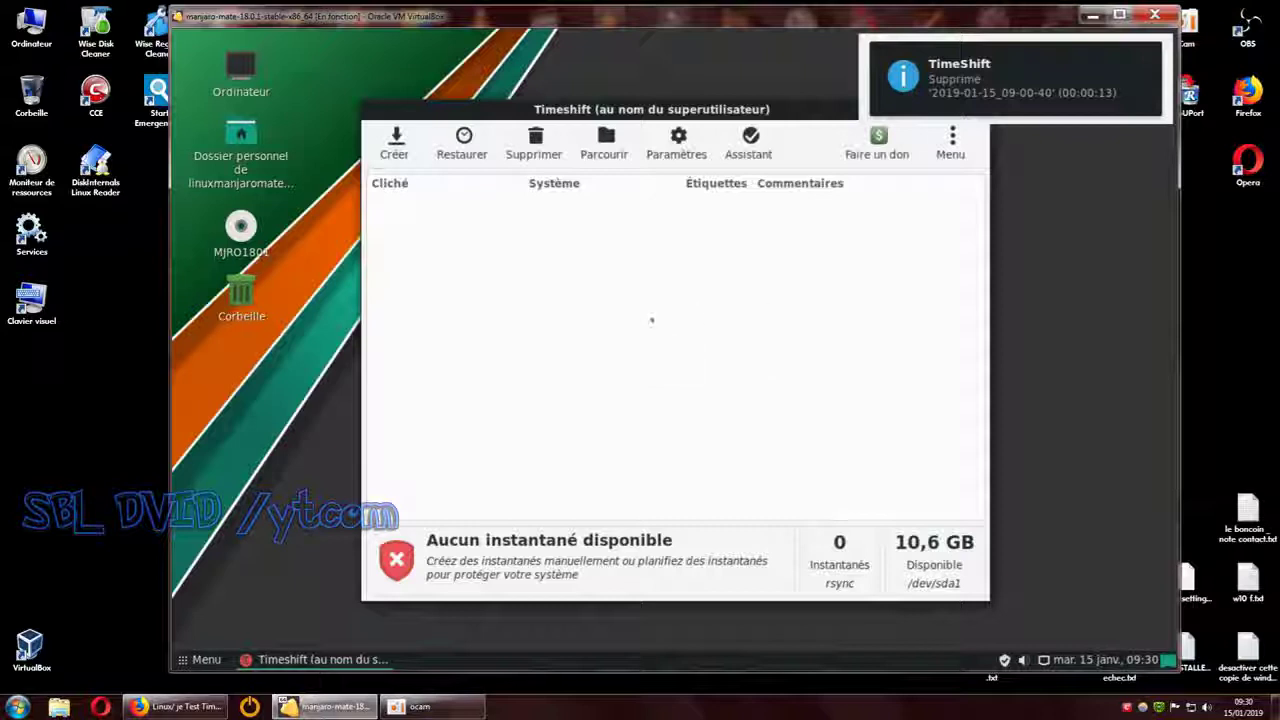
# - Browse the timeshift snapshots folder to check its contents, and close both the file manager and Timeshift
pyautogui.moveTo(781, 110); pyautogui.dragTo(692, 100)
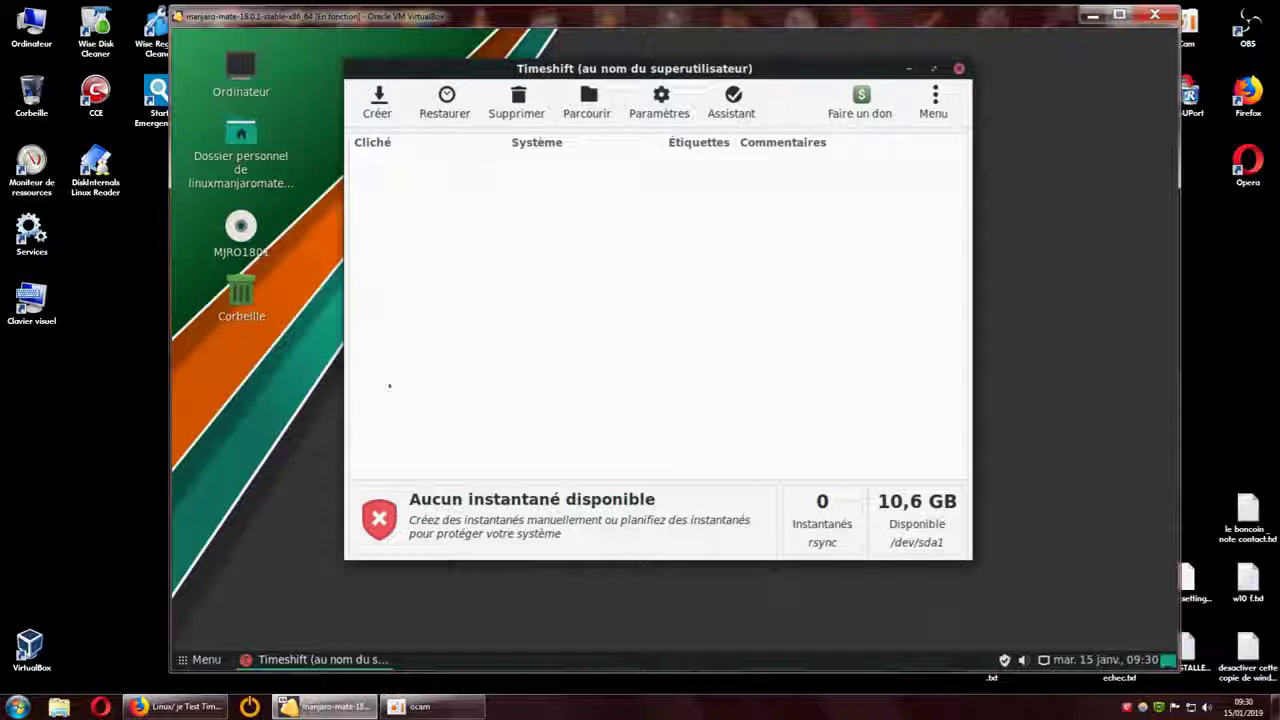
pyautogui.click(587, 102)
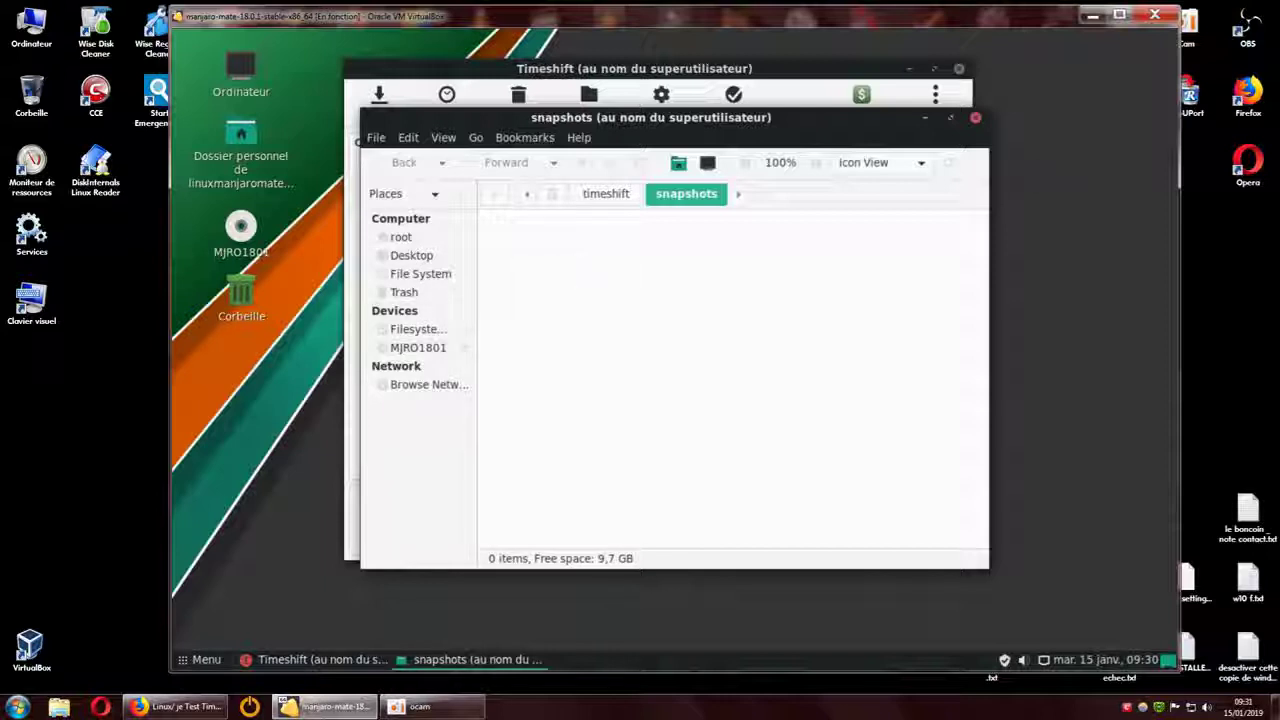
pyautogui.click(975, 117)
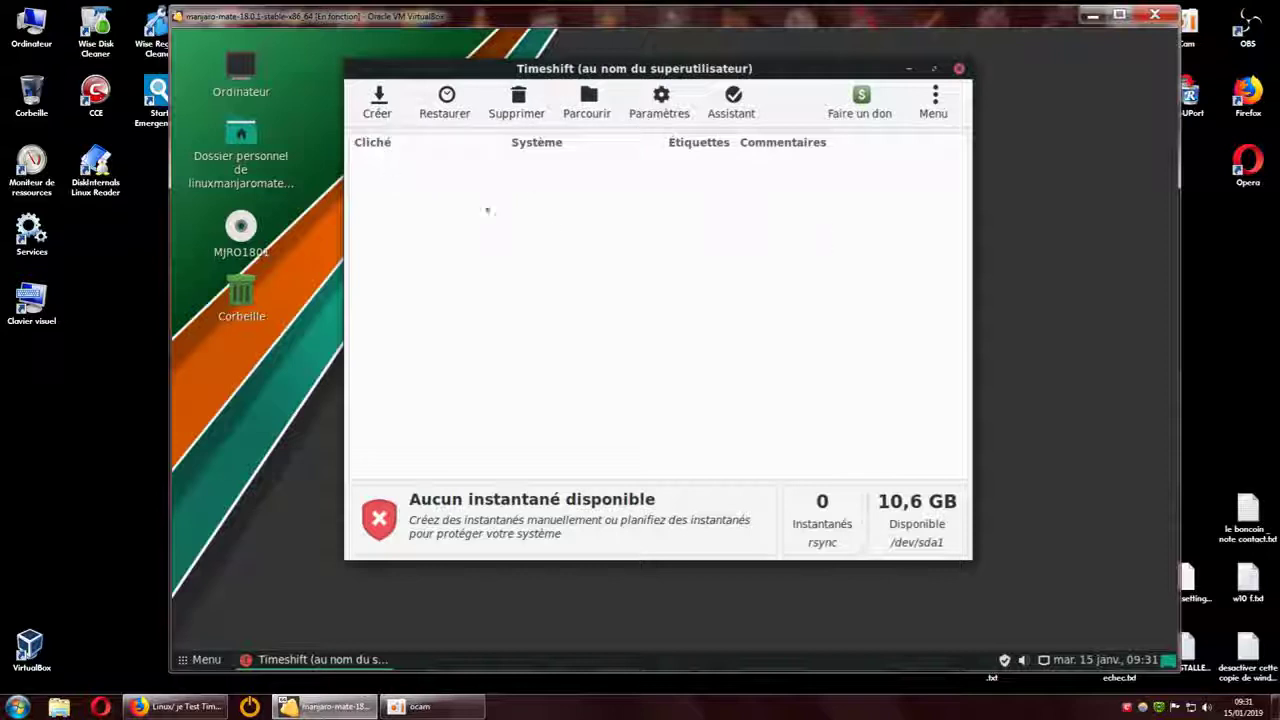
pyautogui.click(958, 68)
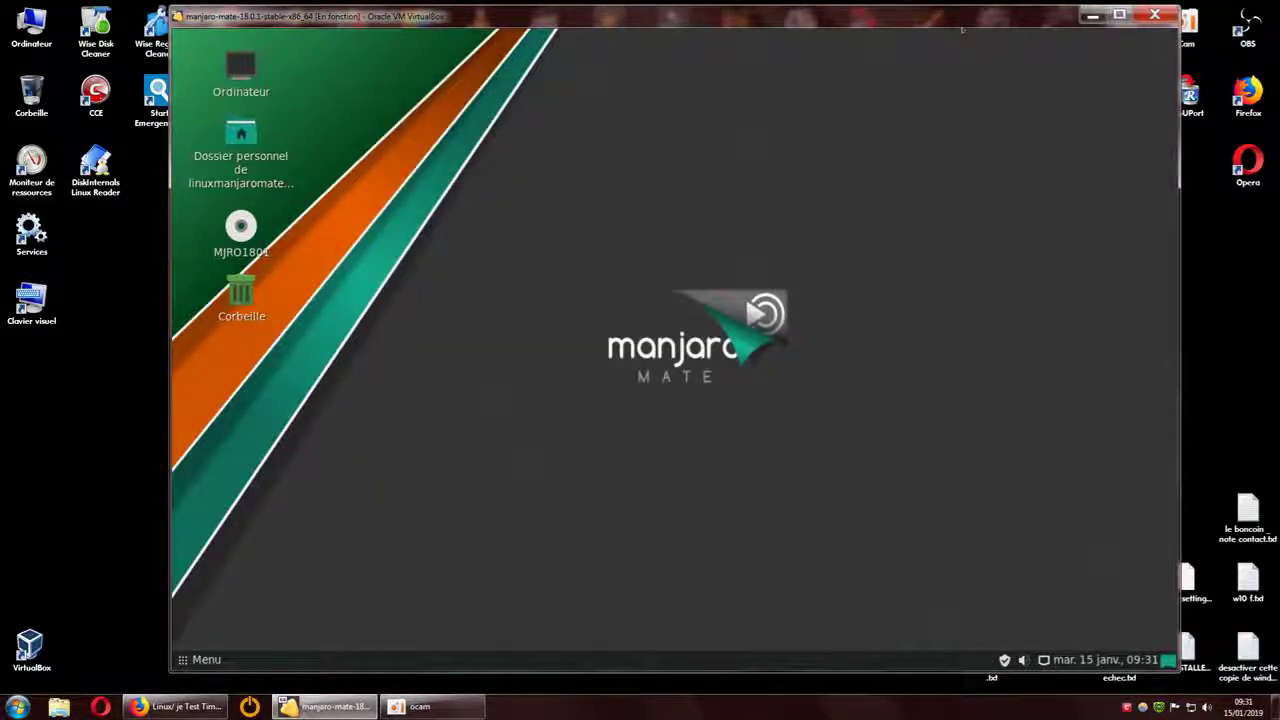